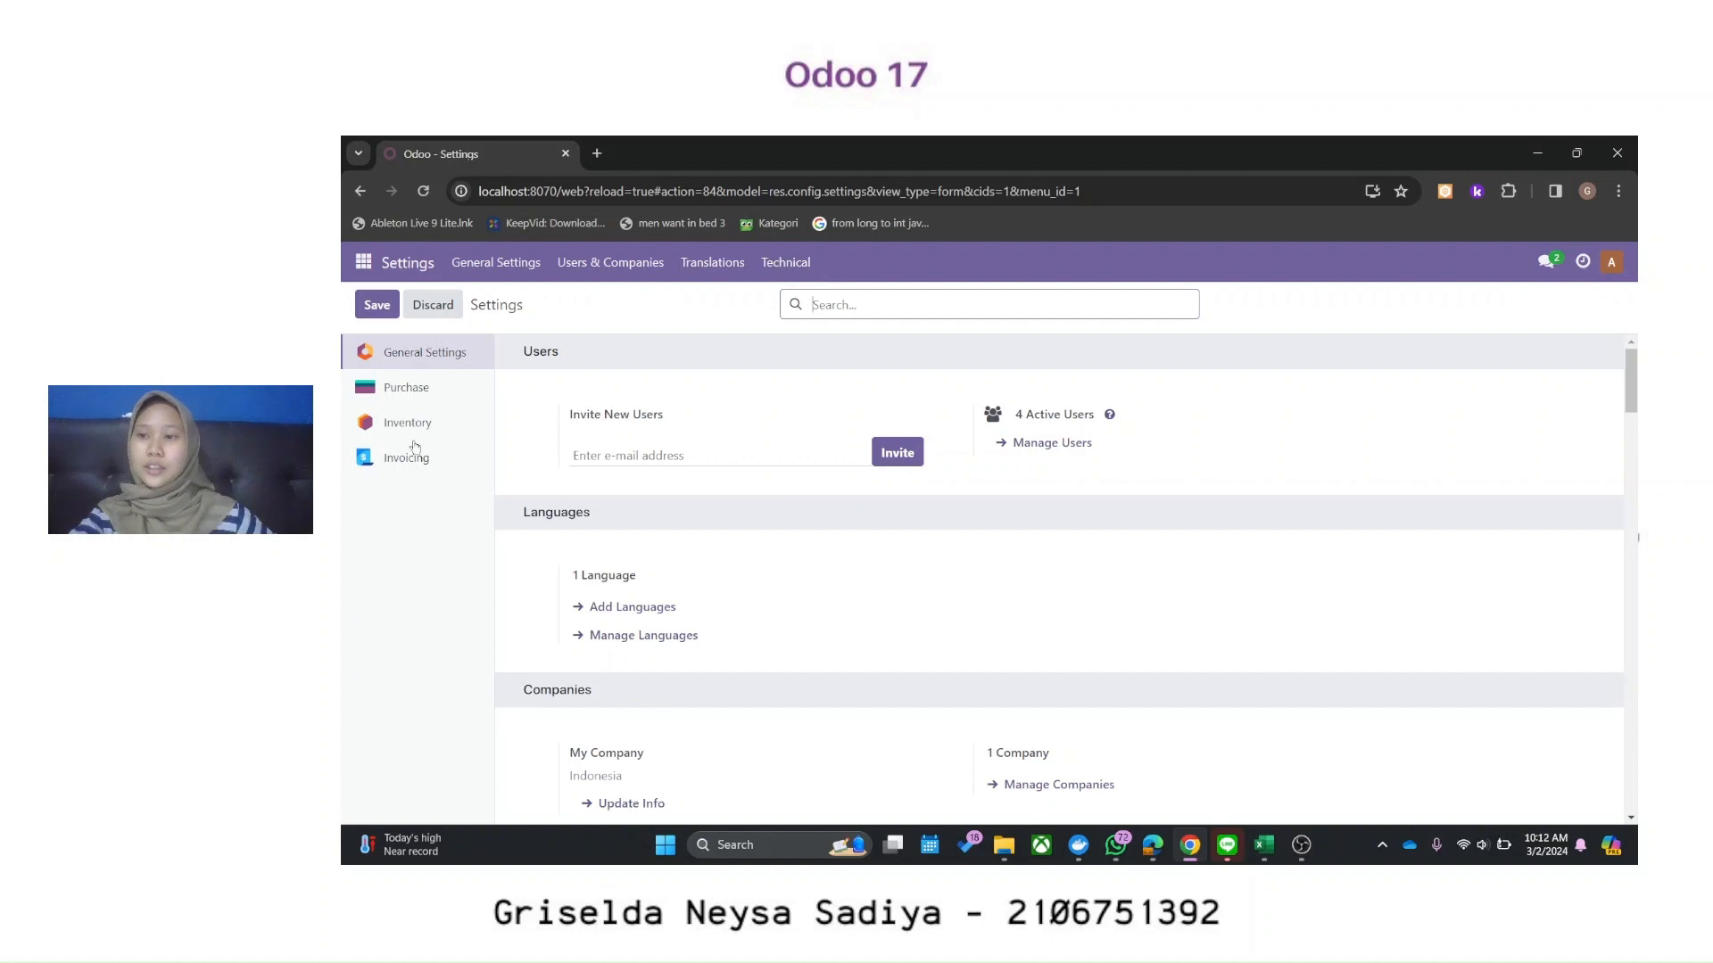
# Step: Review the Purchase settings with Purchase Agreements on, then switch to the Odoo login window
pyautogui.click(423, 397)
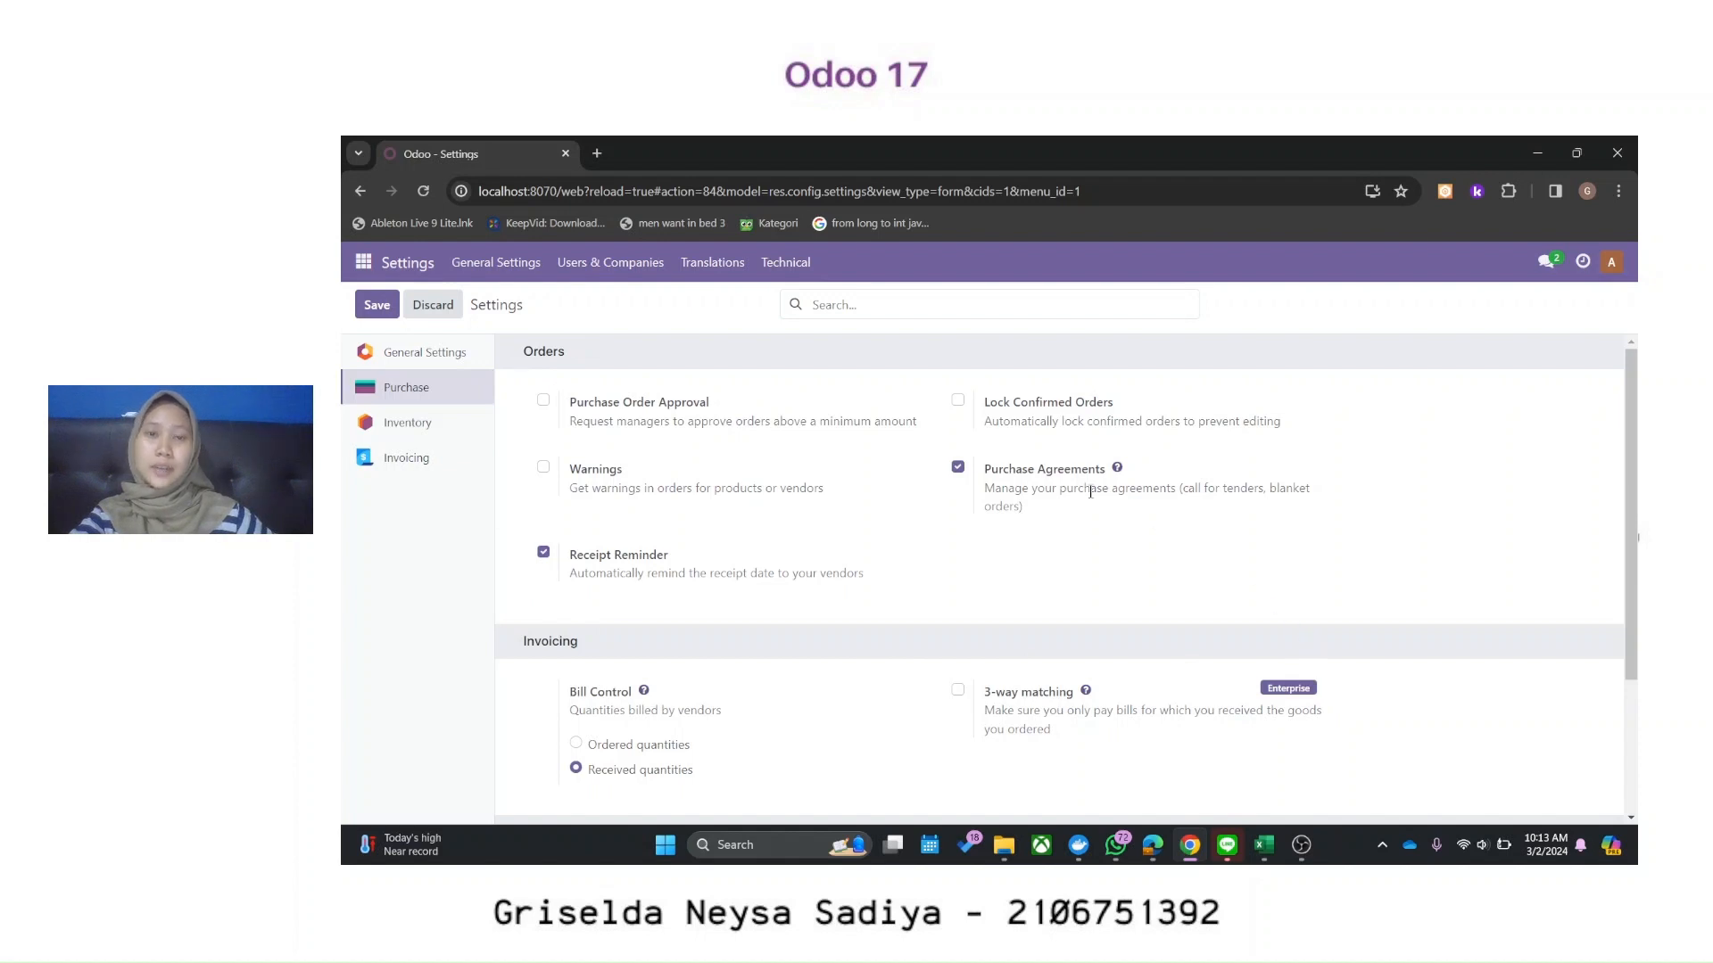
pyautogui.moveTo(1087, 491)
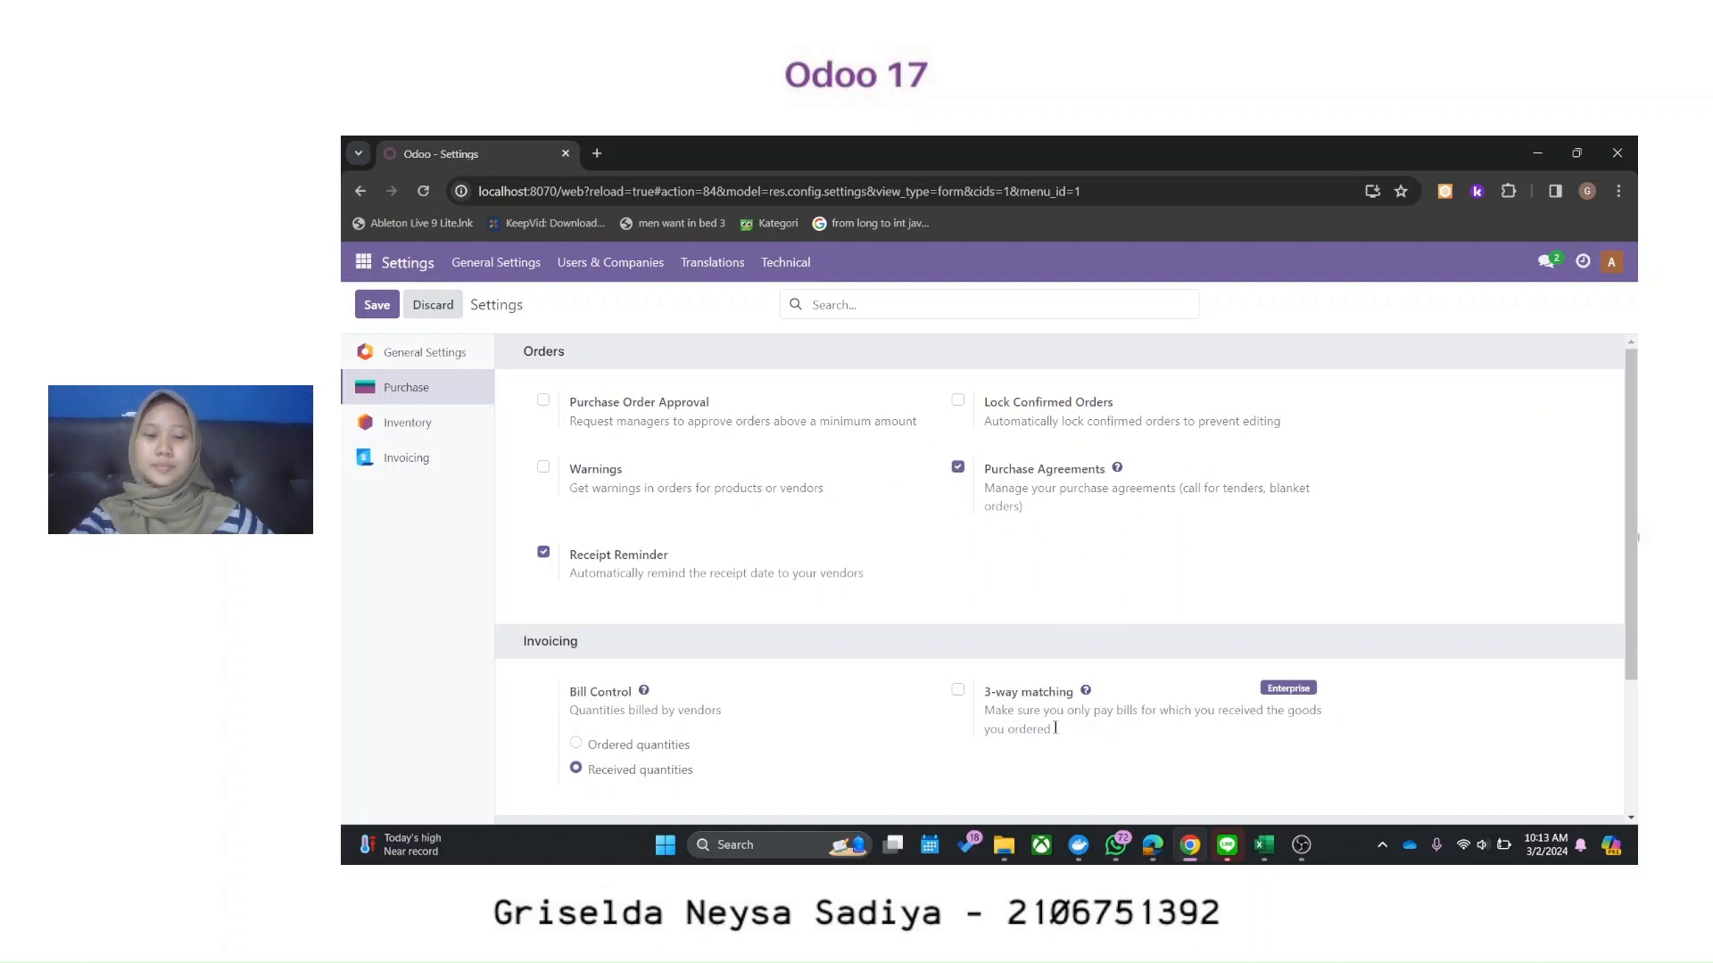
pyautogui.click(1148, 843)
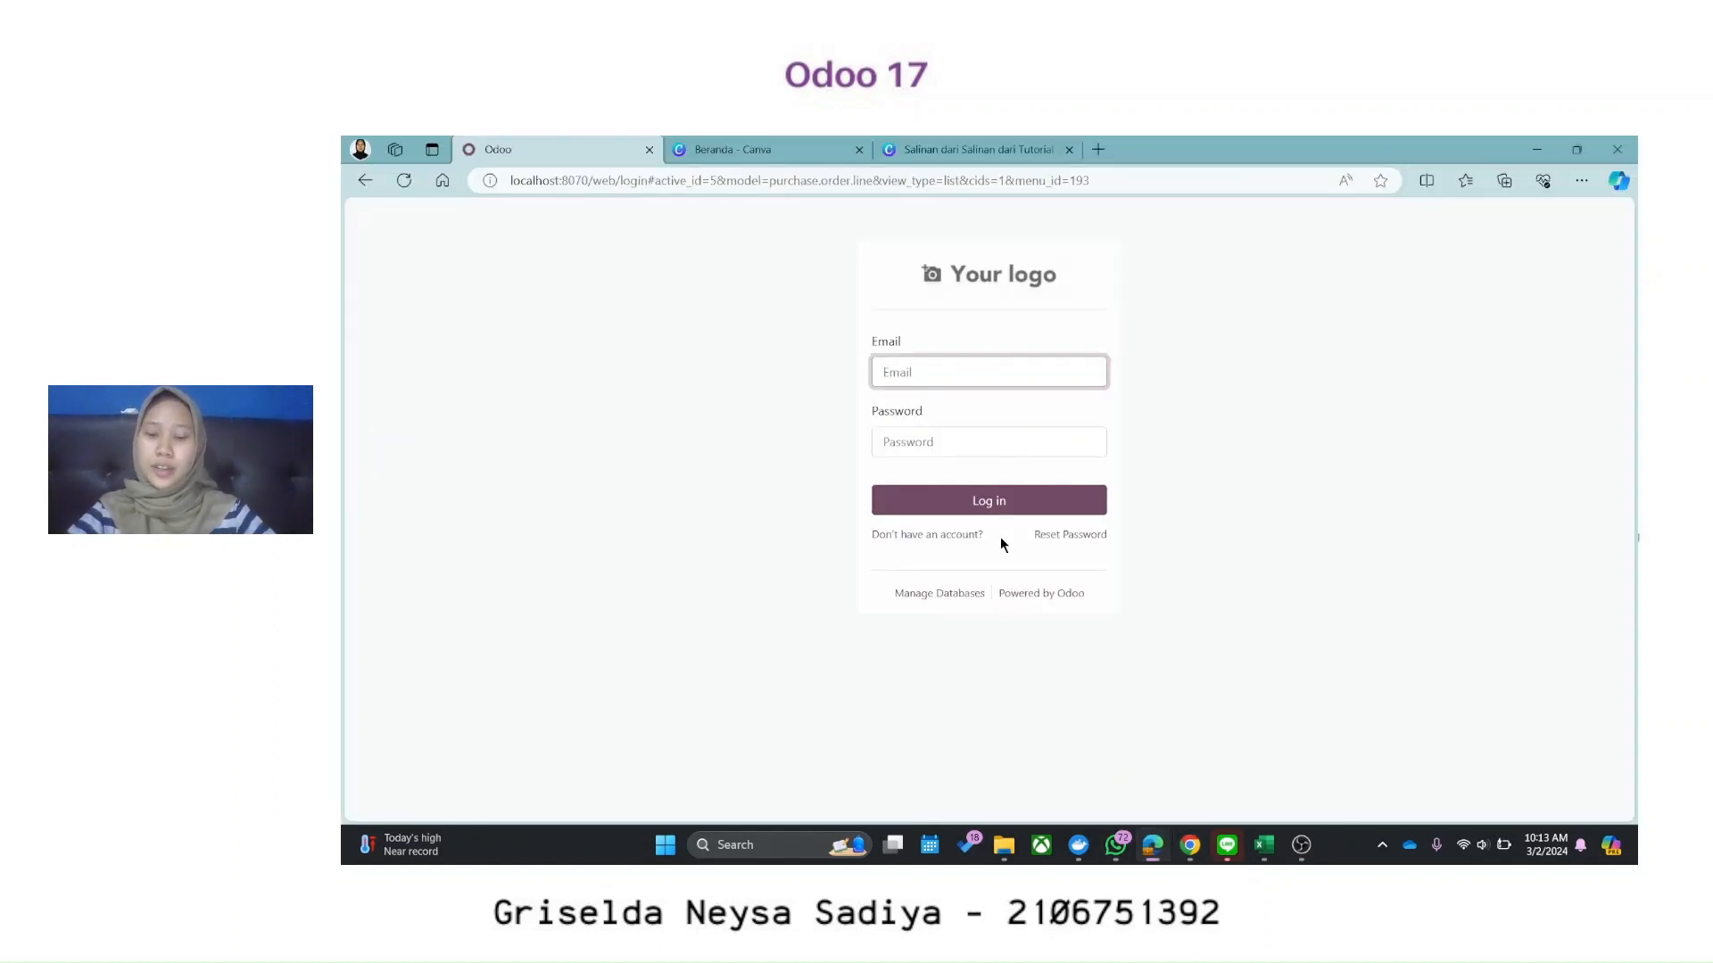
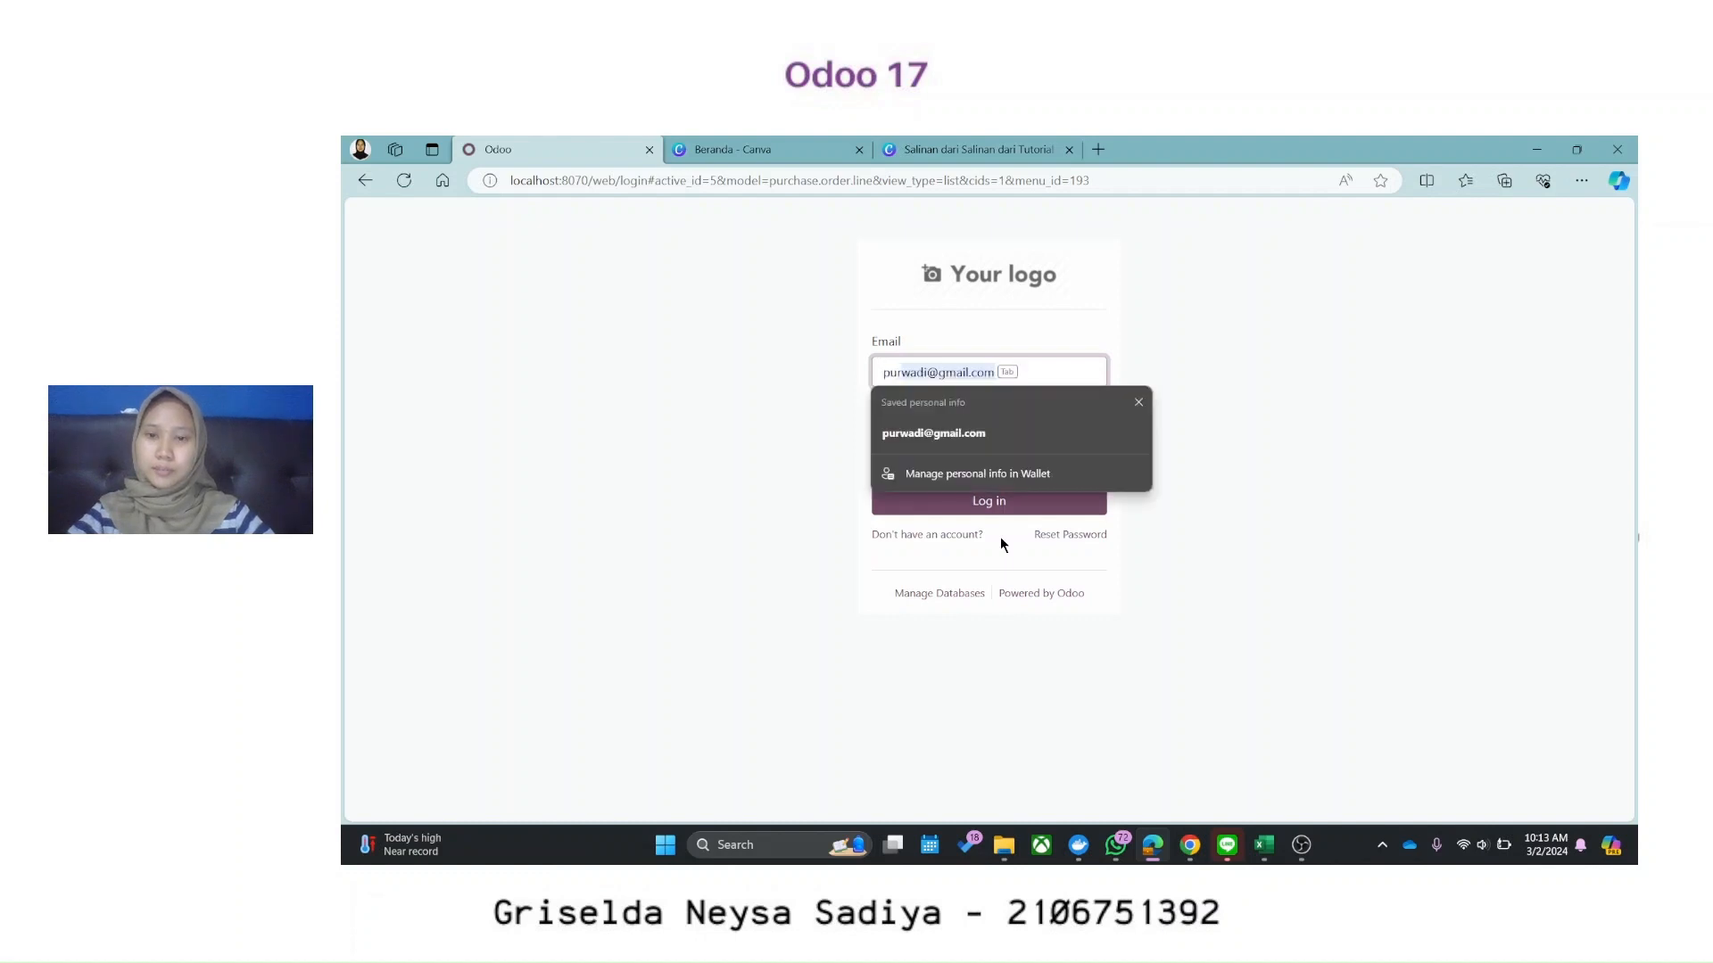
# Step: Log in to Odoo as the purchasing user with the suggested e-mail and password
pyautogui.press('Tab')
pyautogui.press('Return')
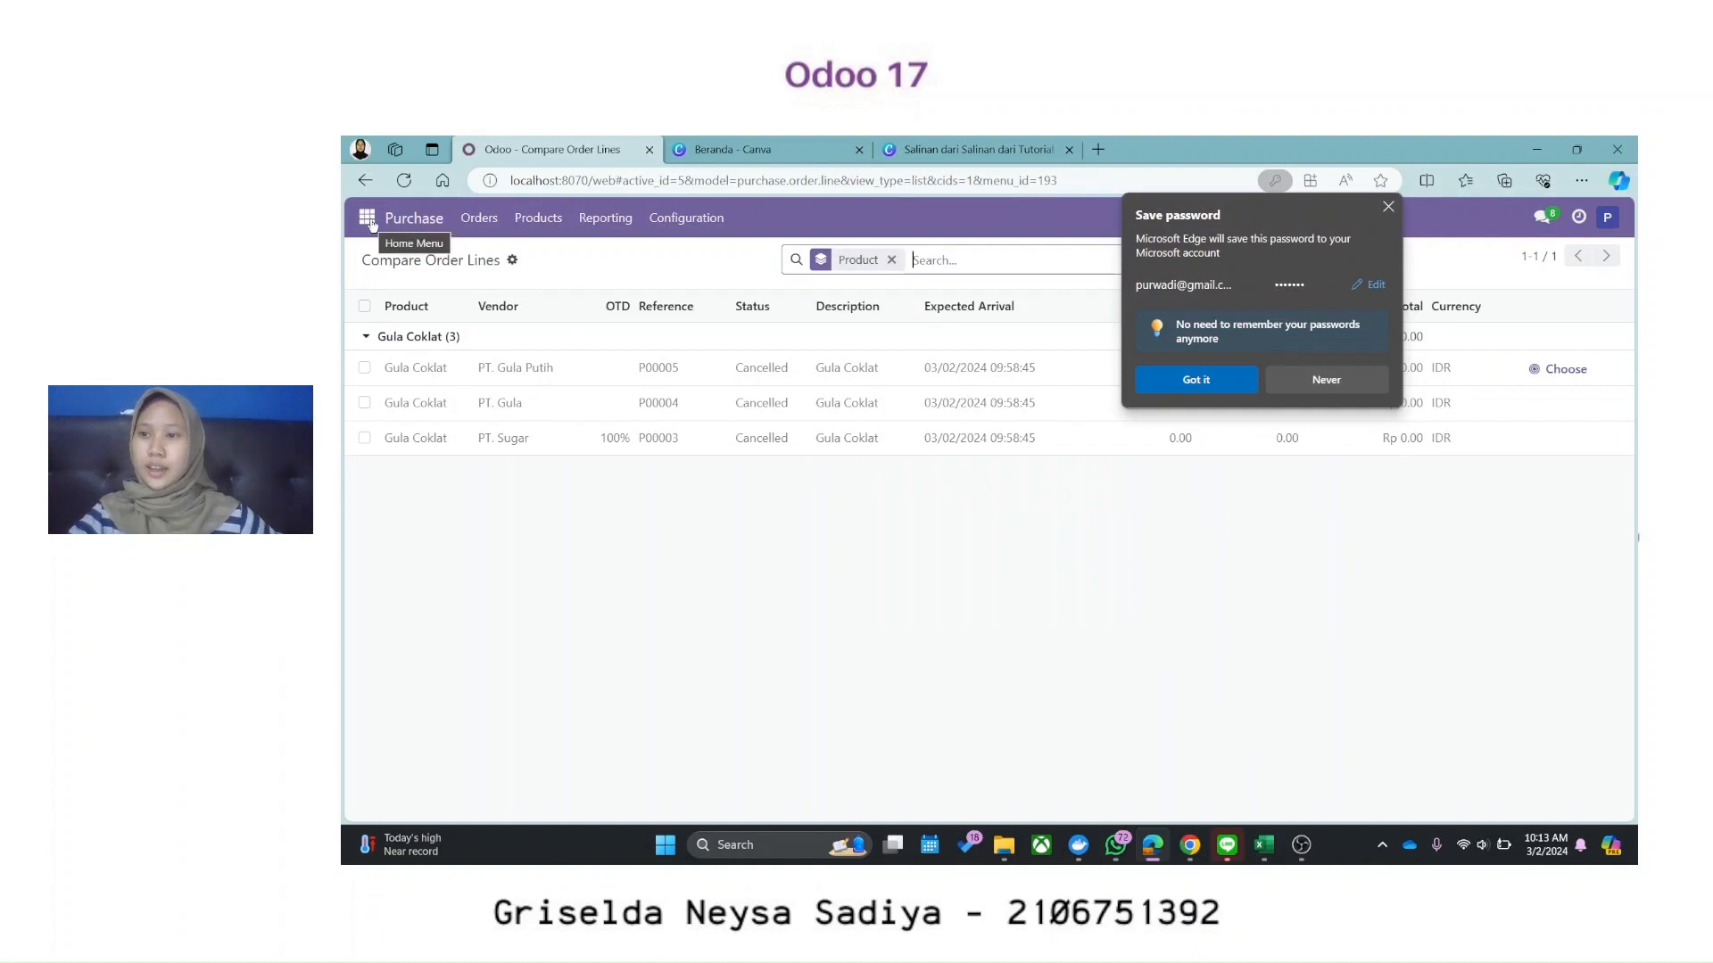
# Step: Look over the Vendors list, dismiss the password prompt, and start a new product
pyautogui.click(478, 223)
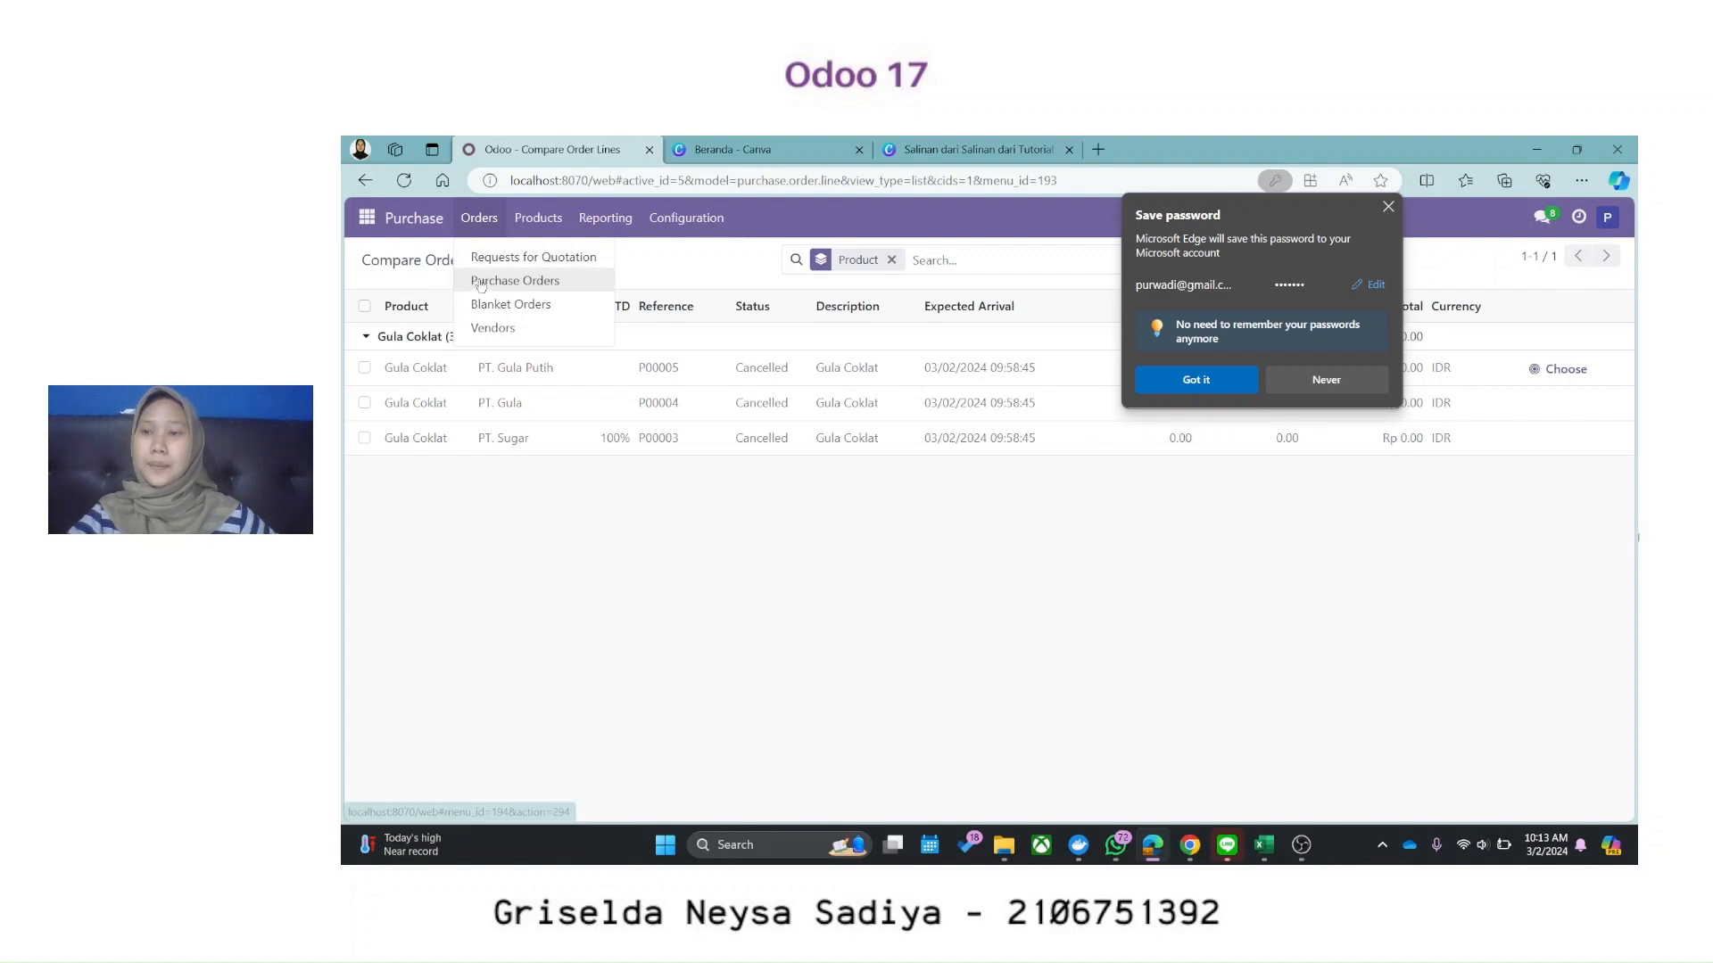
pyautogui.click(492, 328)
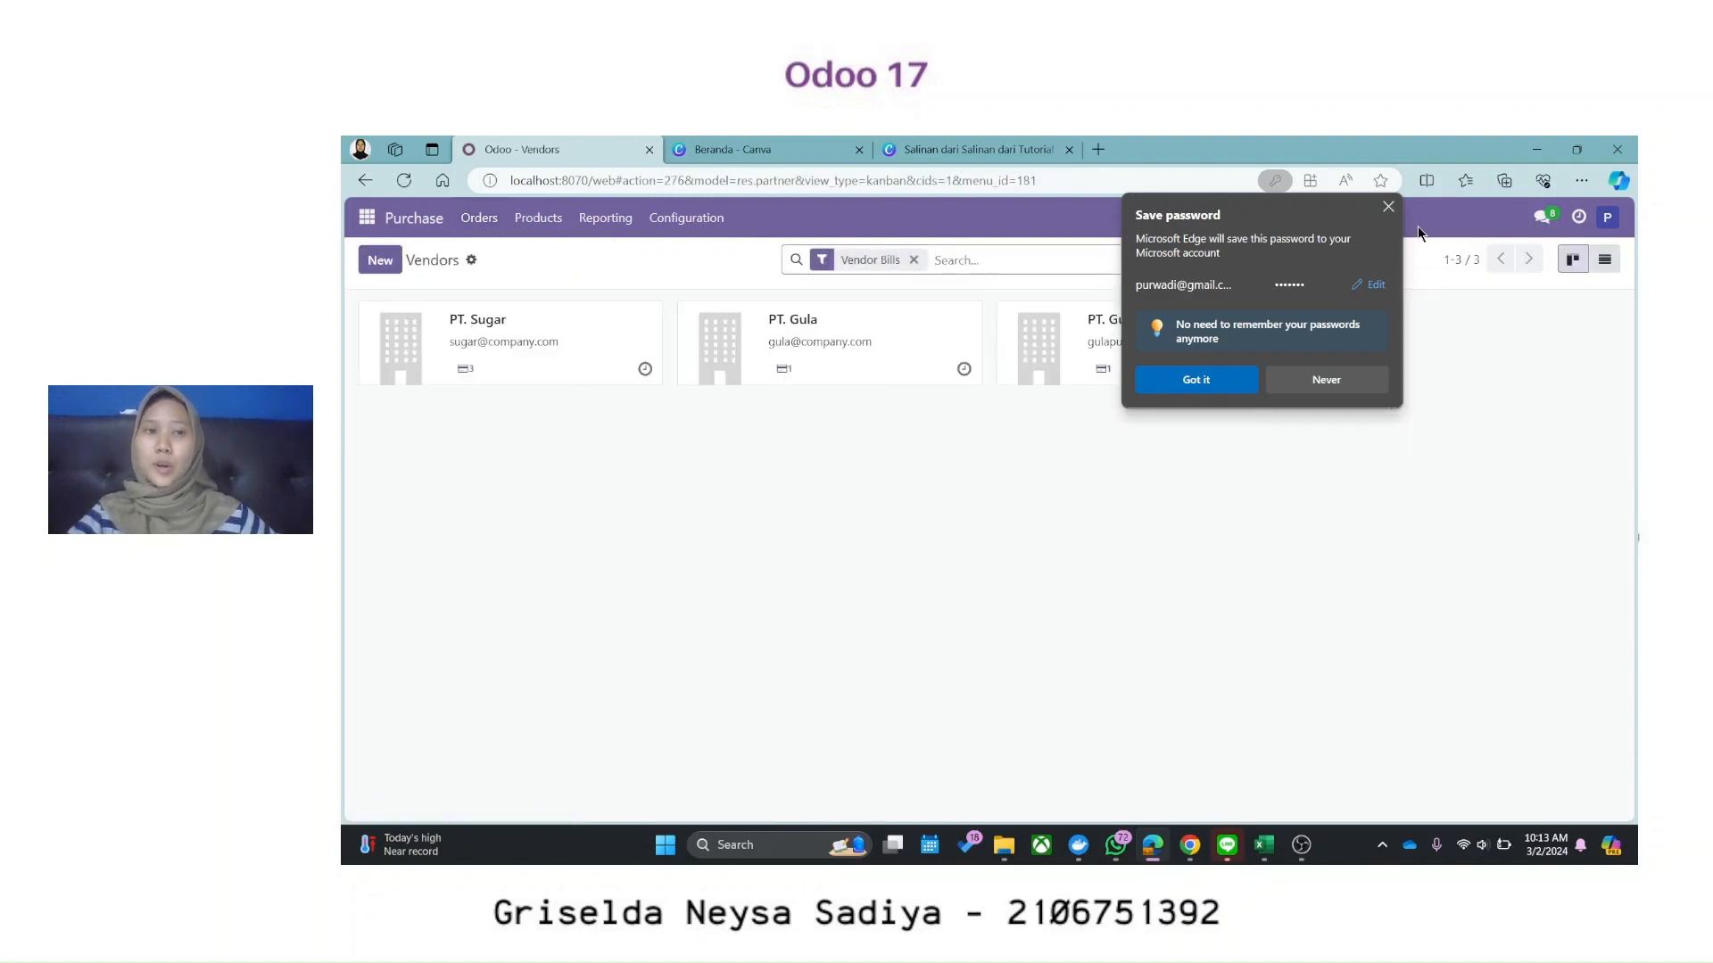
pyautogui.click(1388, 207)
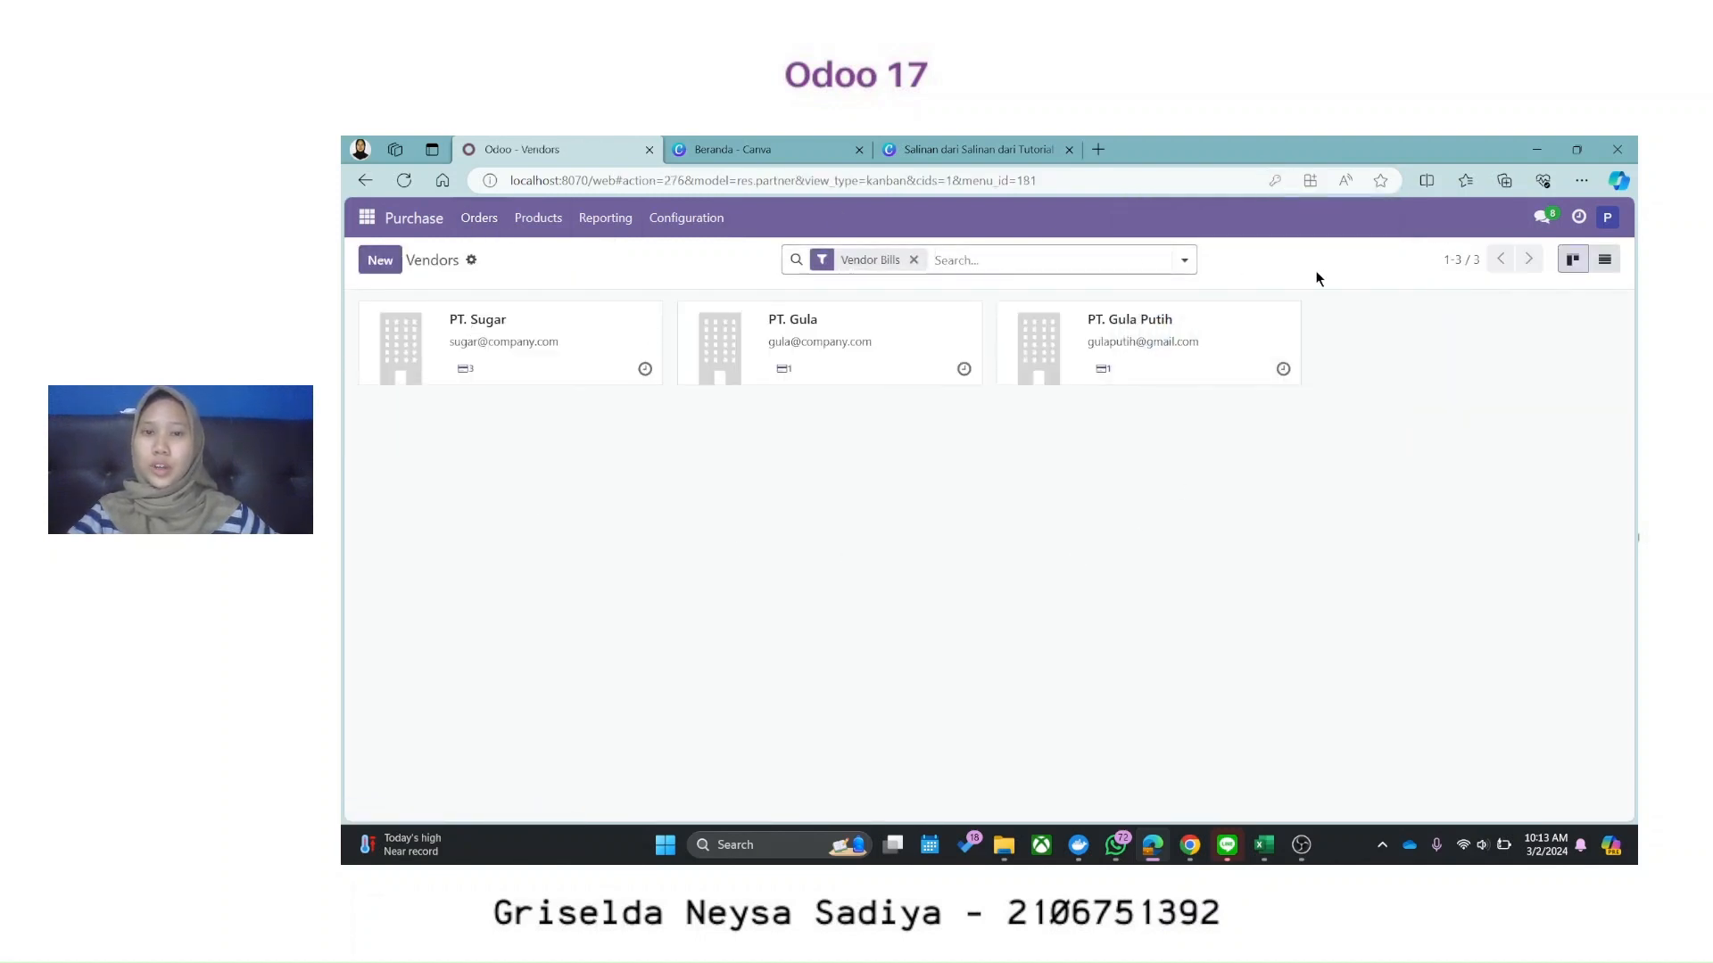
pyautogui.click(484, 220)
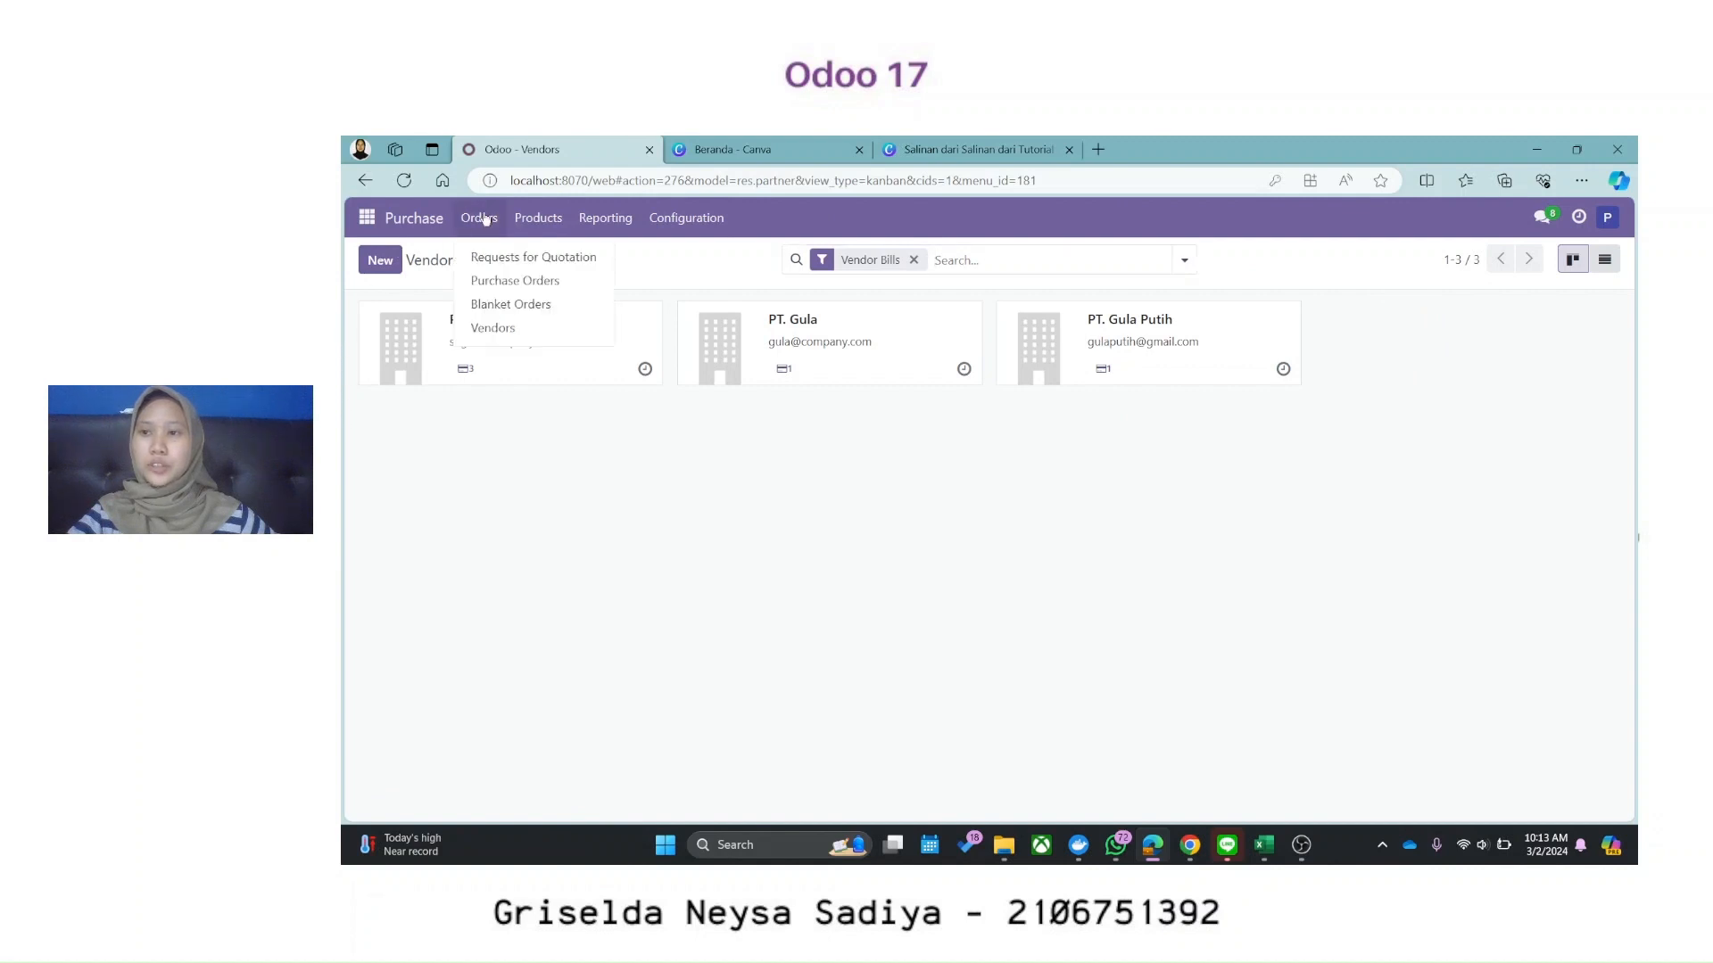
pyautogui.click(538, 220)
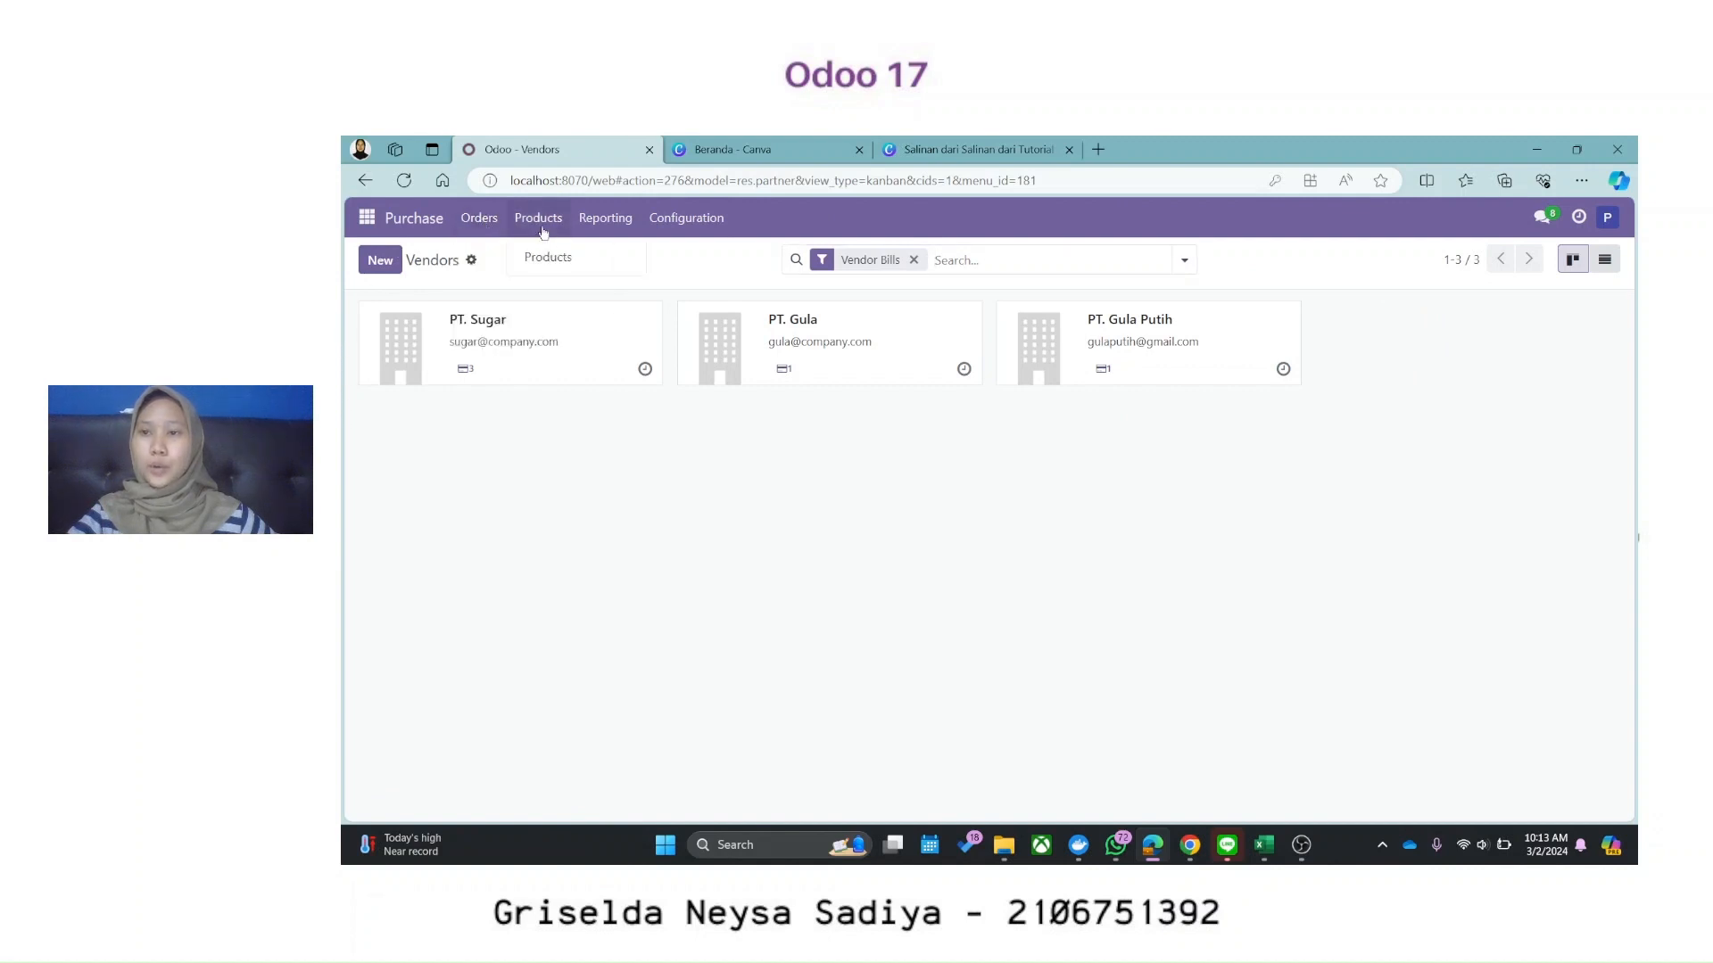
pyautogui.click(562, 259)
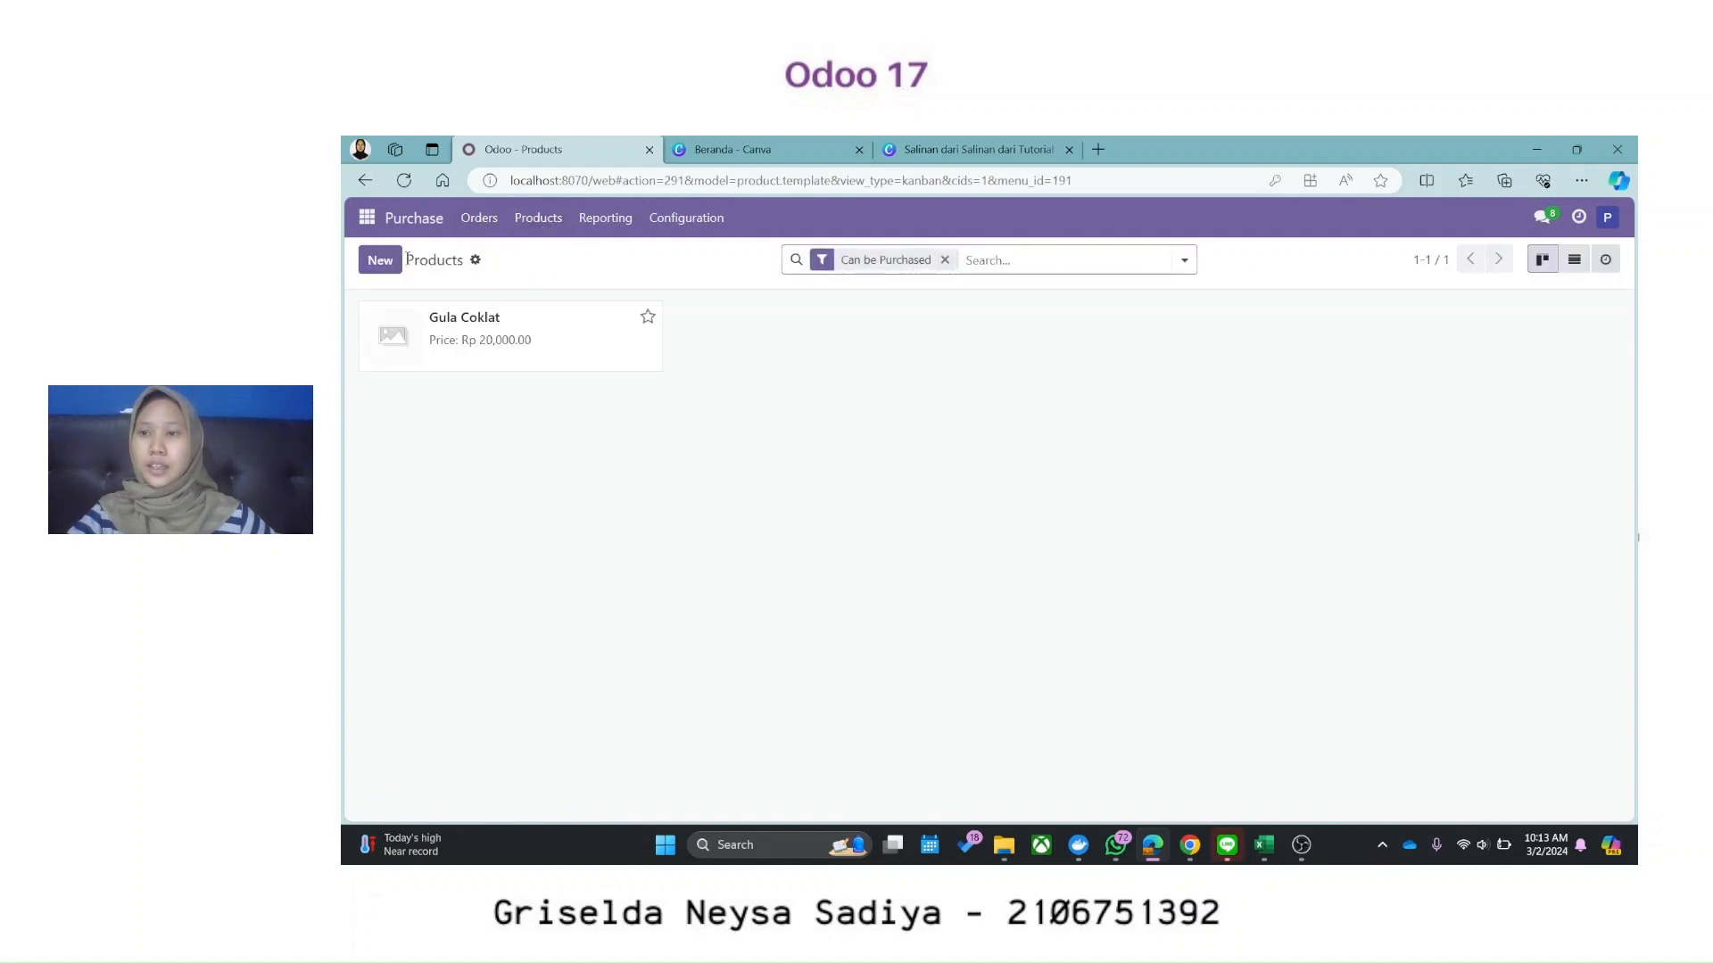
pyautogui.click(381, 261)
# Step: Name the product 'Gula Merah', make it not sellable and a Storable Product
pyautogui.write('G')
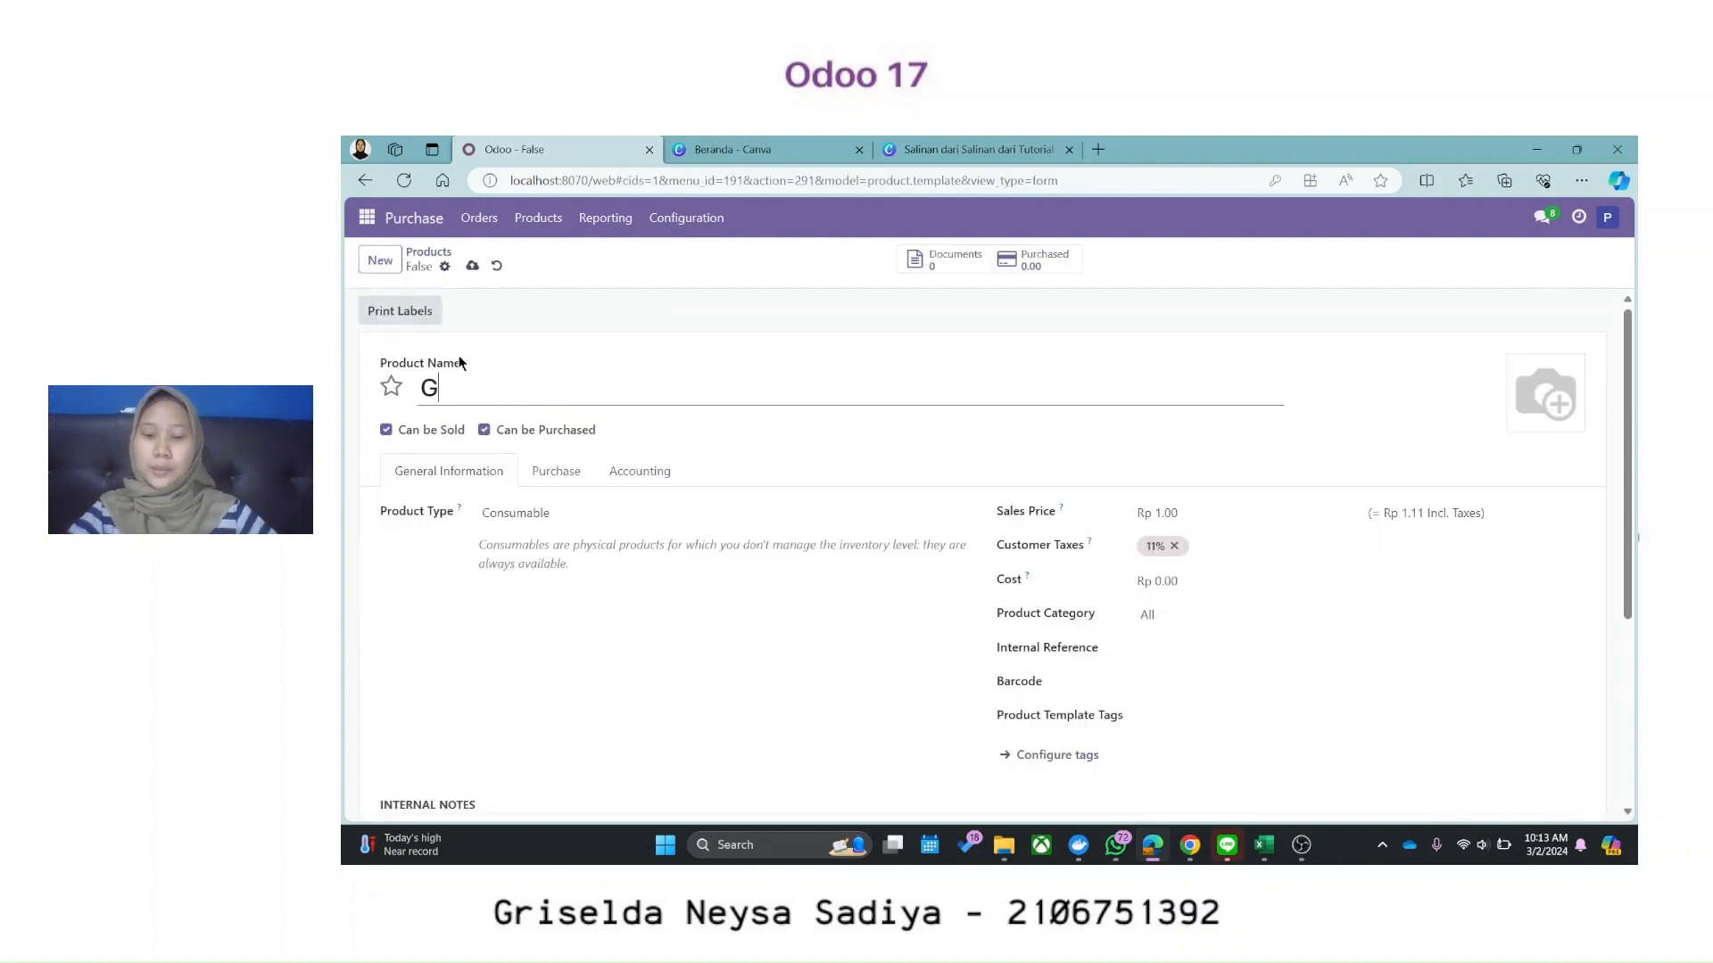
pyautogui.write('ula Merah')
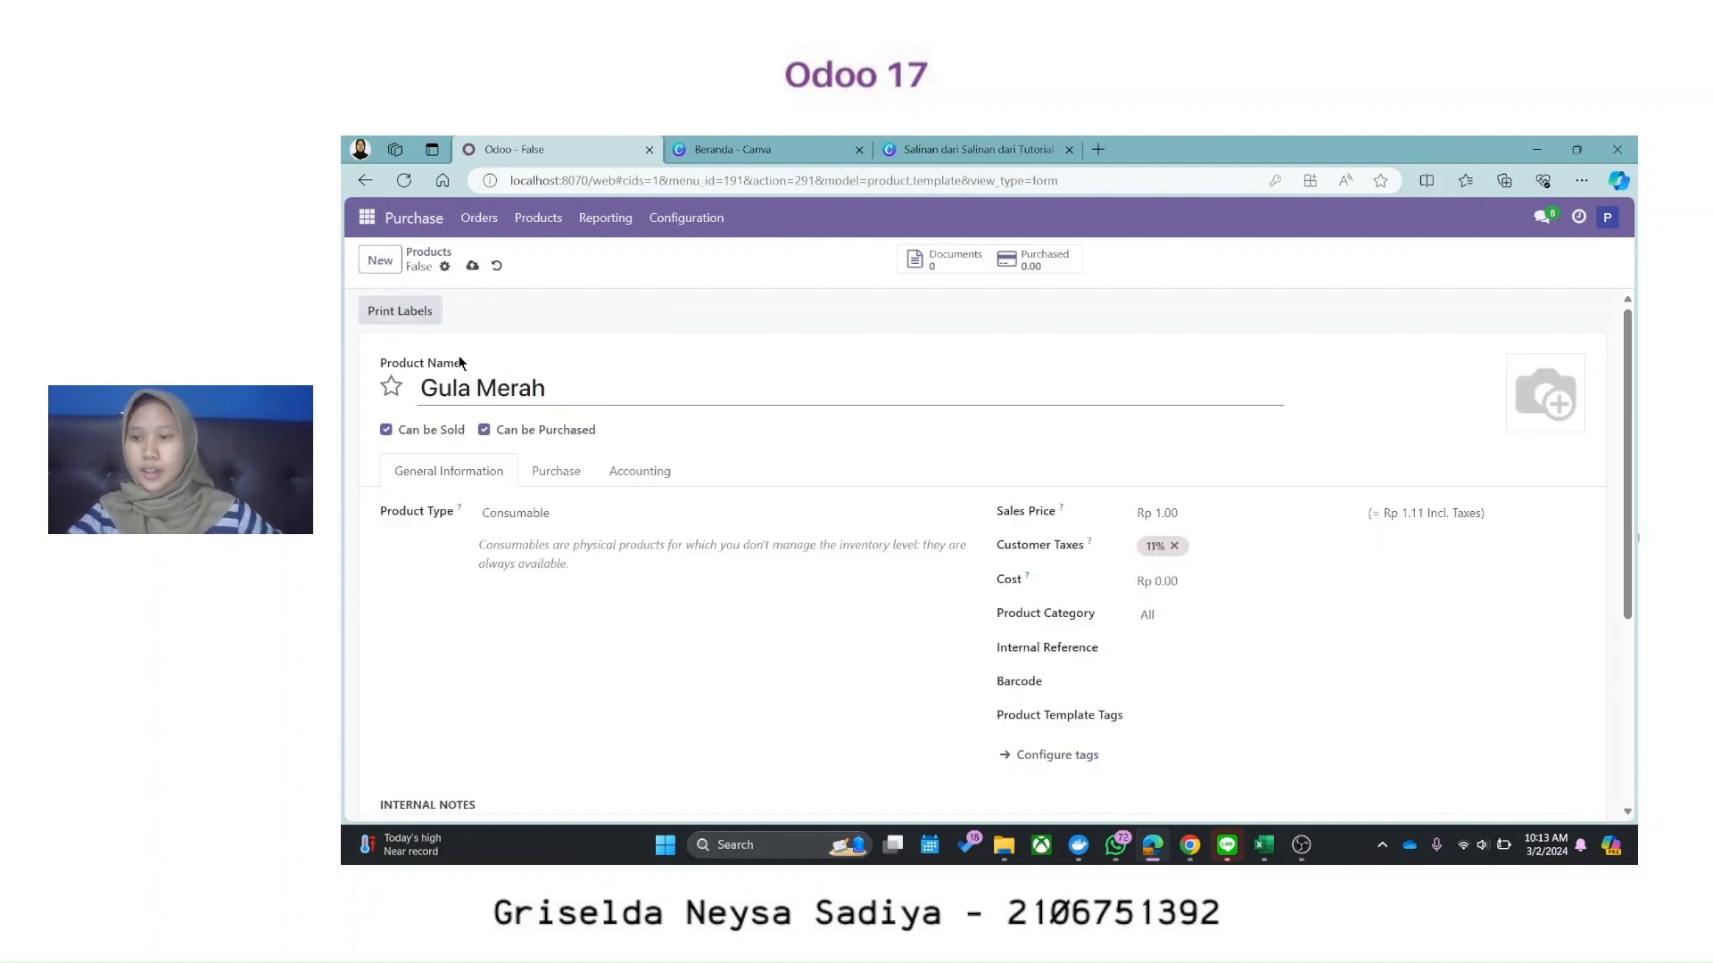
pyautogui.click(389, 430)
pyautogui.click(569, 521)
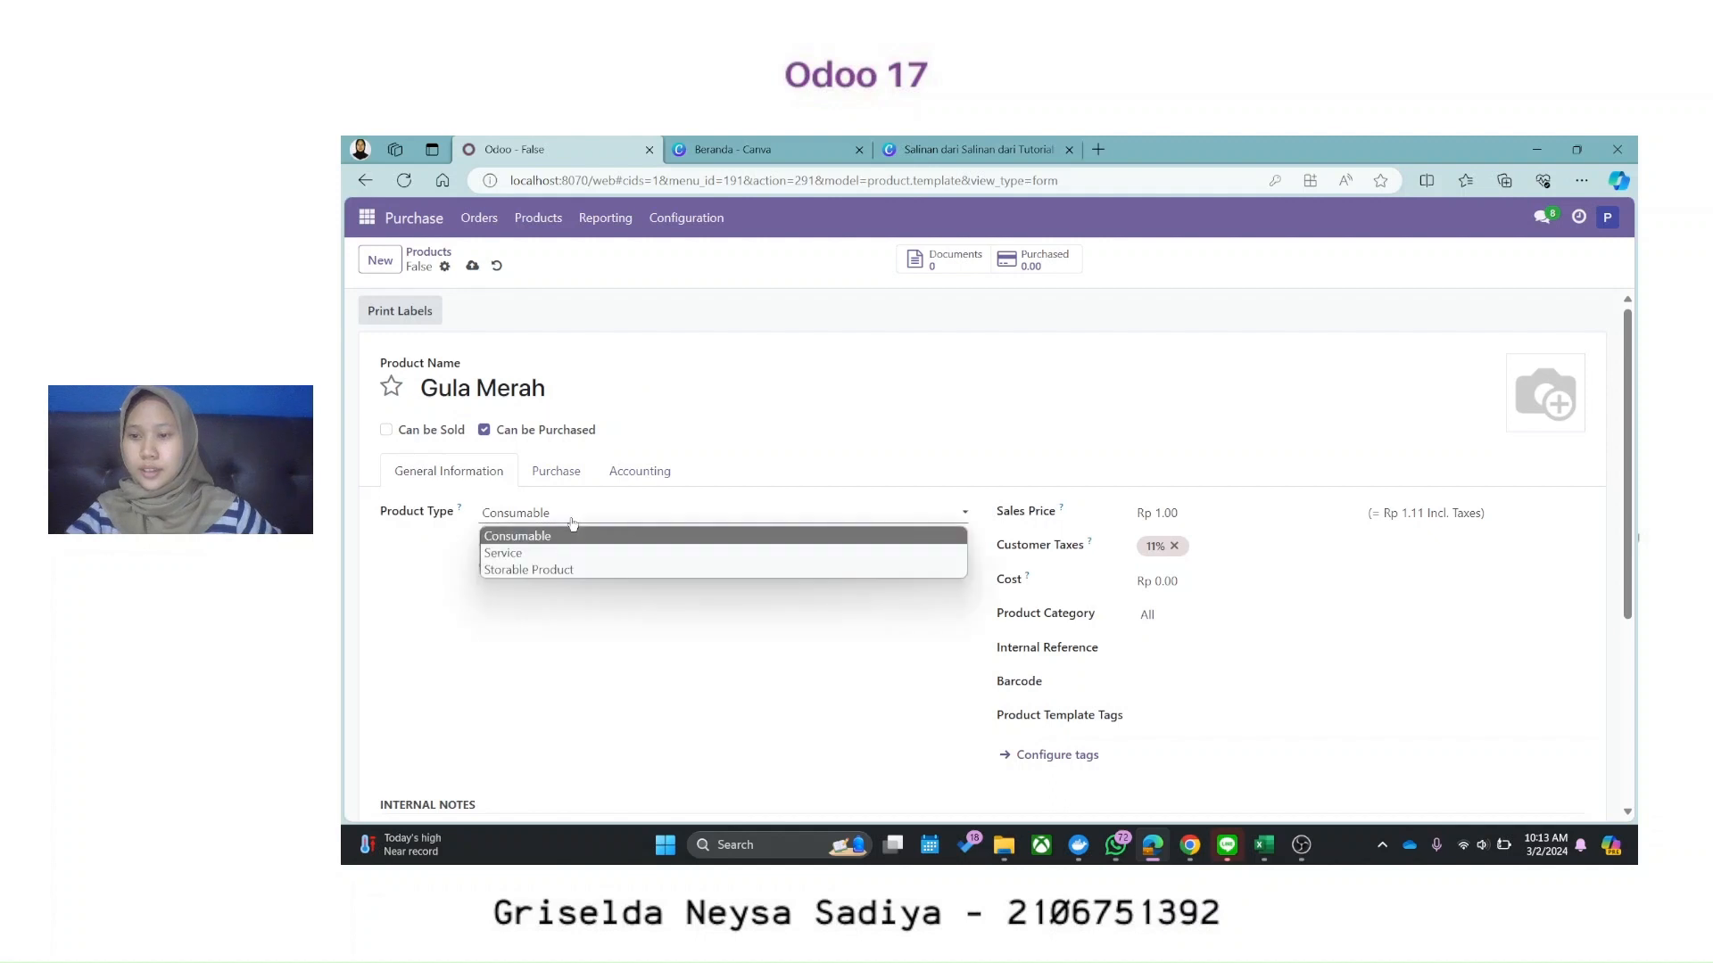
pyautogui.click(518, 568)
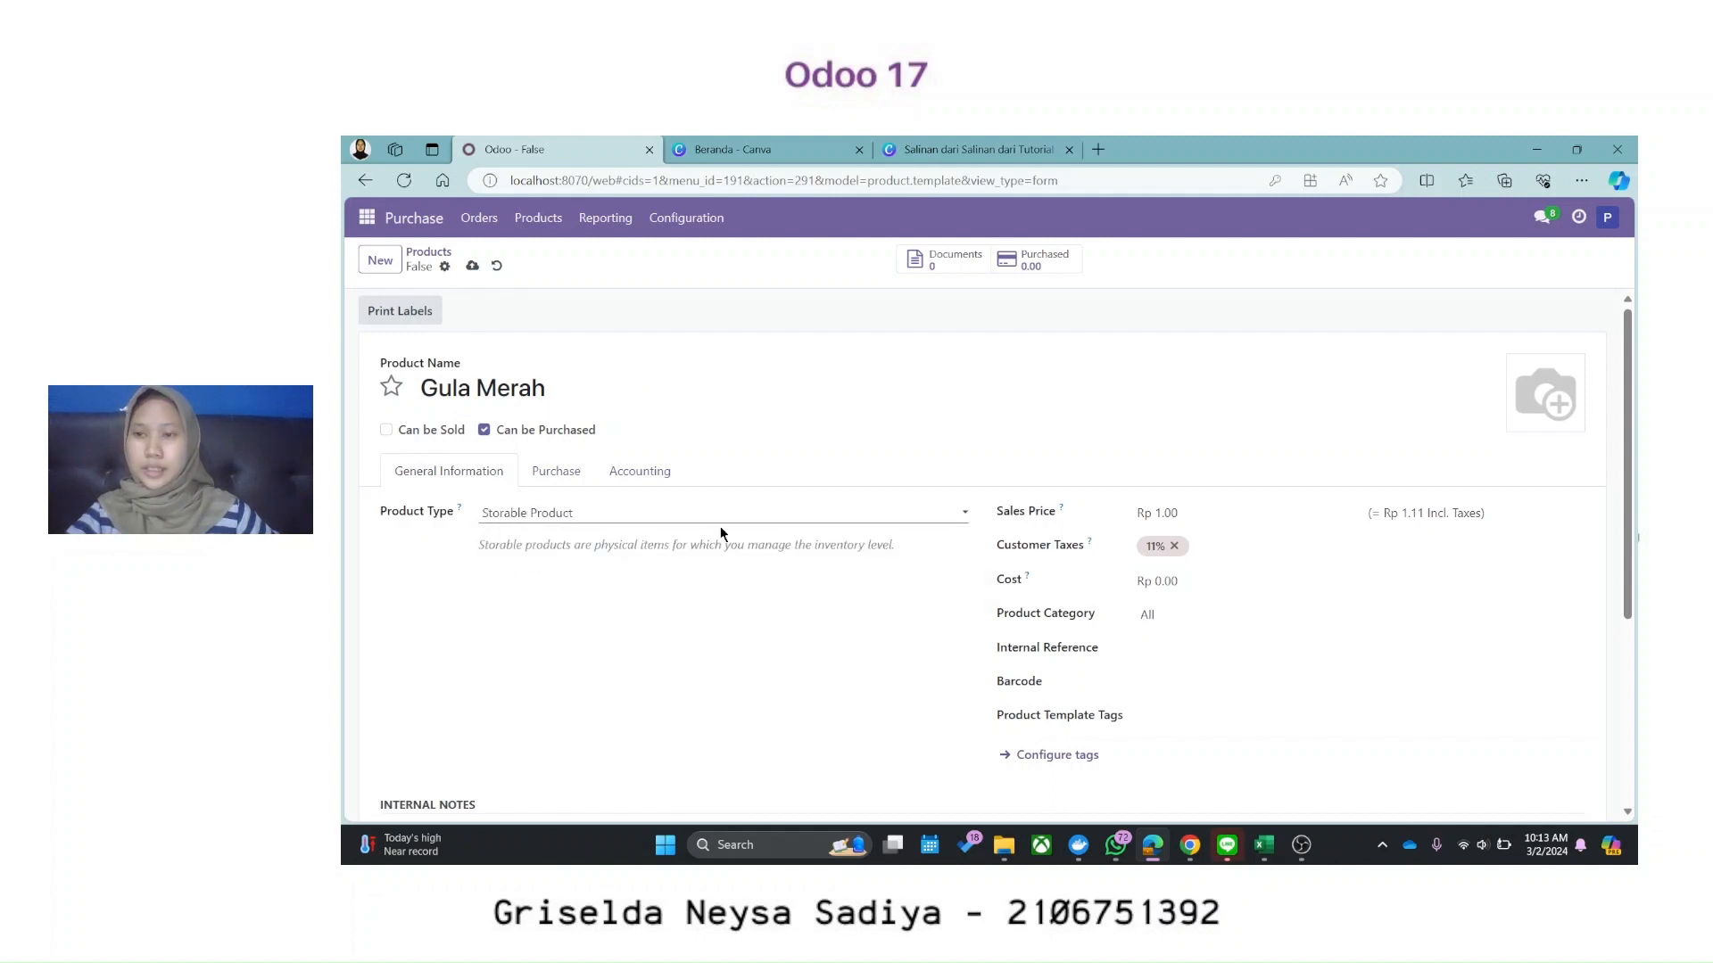
# Step: Remove the 11% customer tax, clear the sales price, set cost to Rp 15000, and save
pyautogui.click(1135, 515)
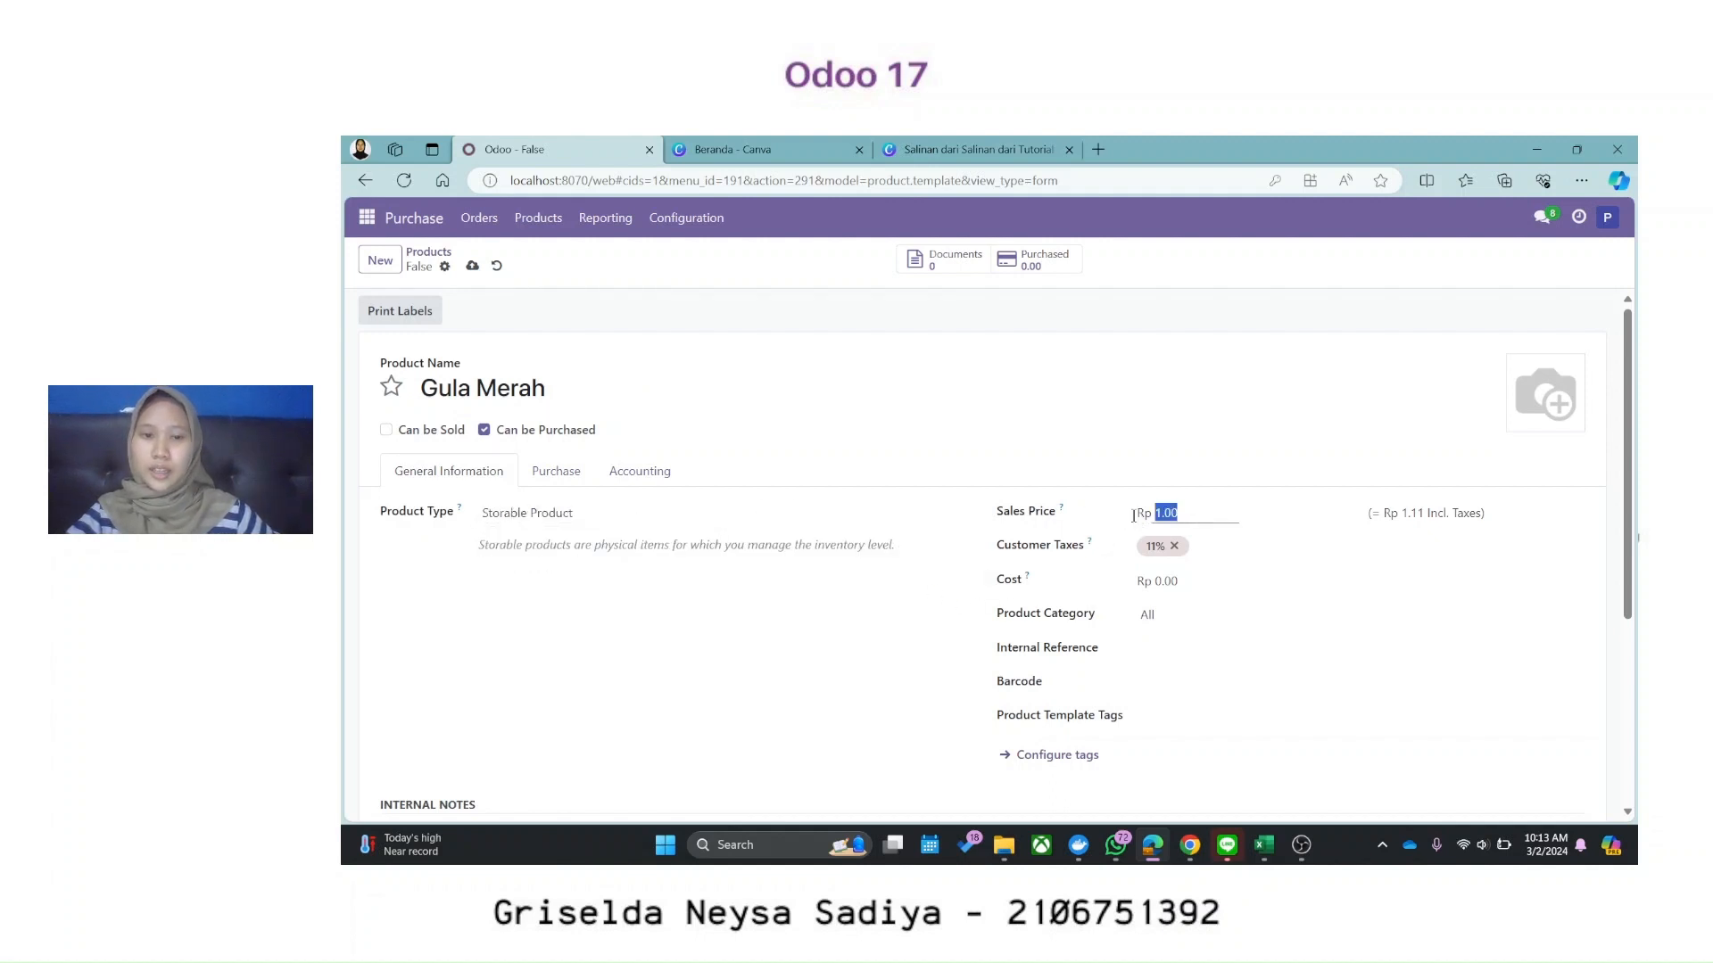
pyautogui.write('1')
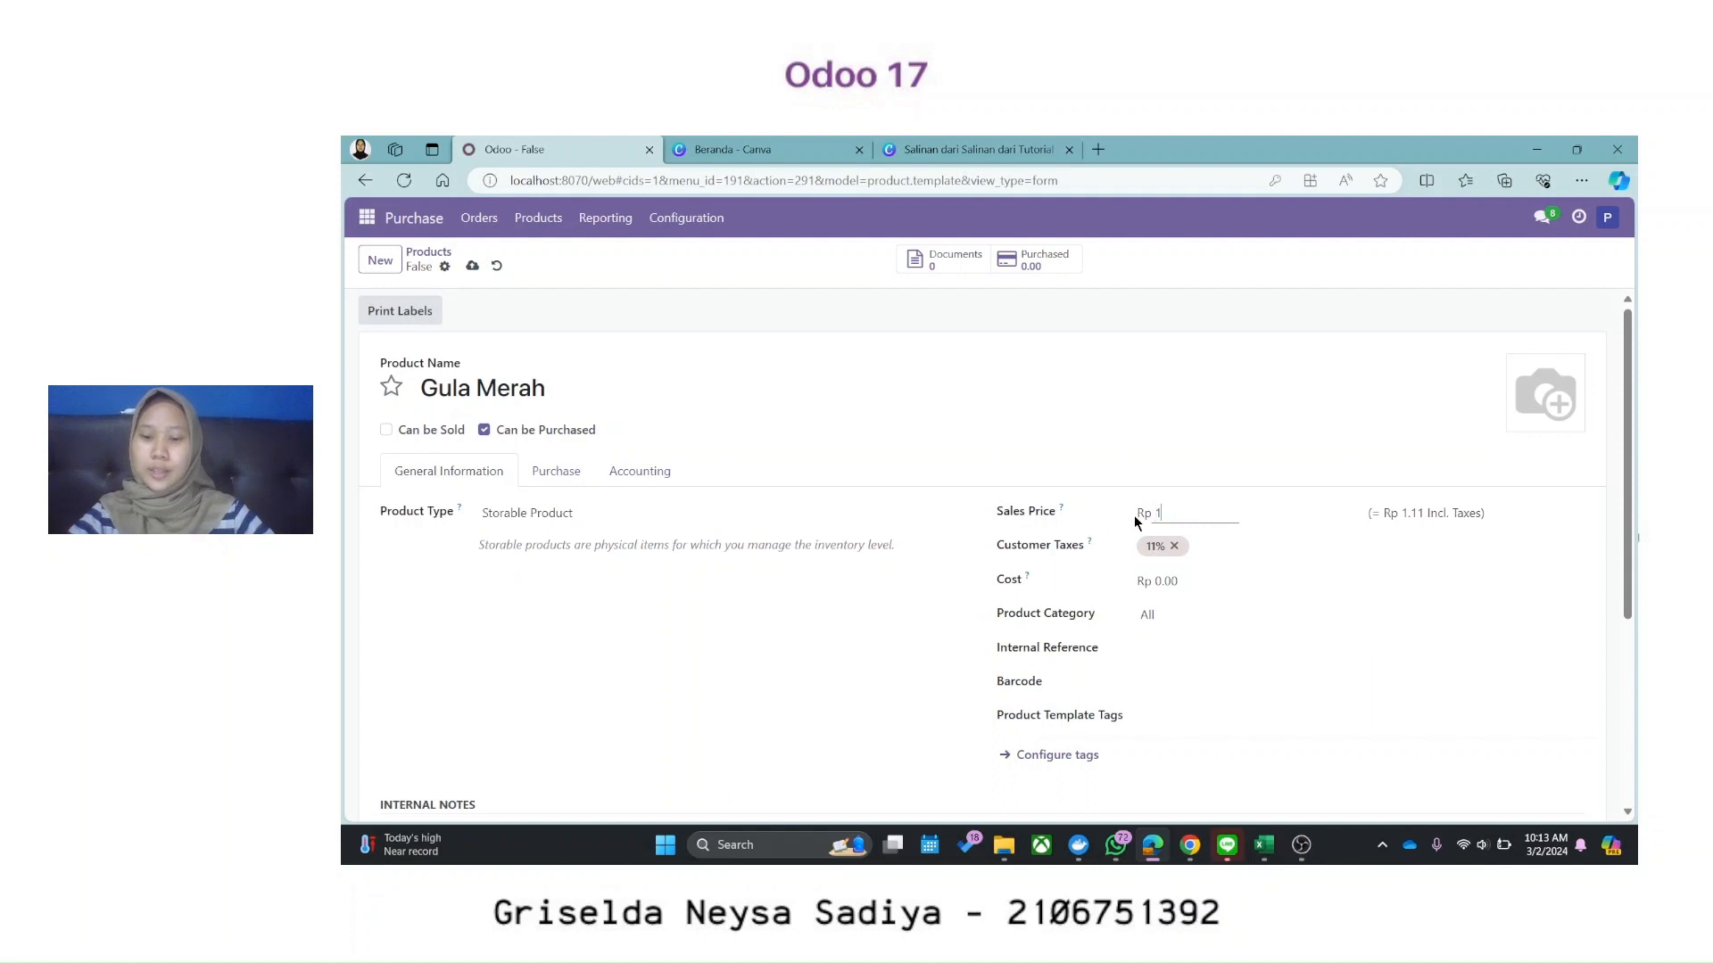
pyautogui.write('5000')
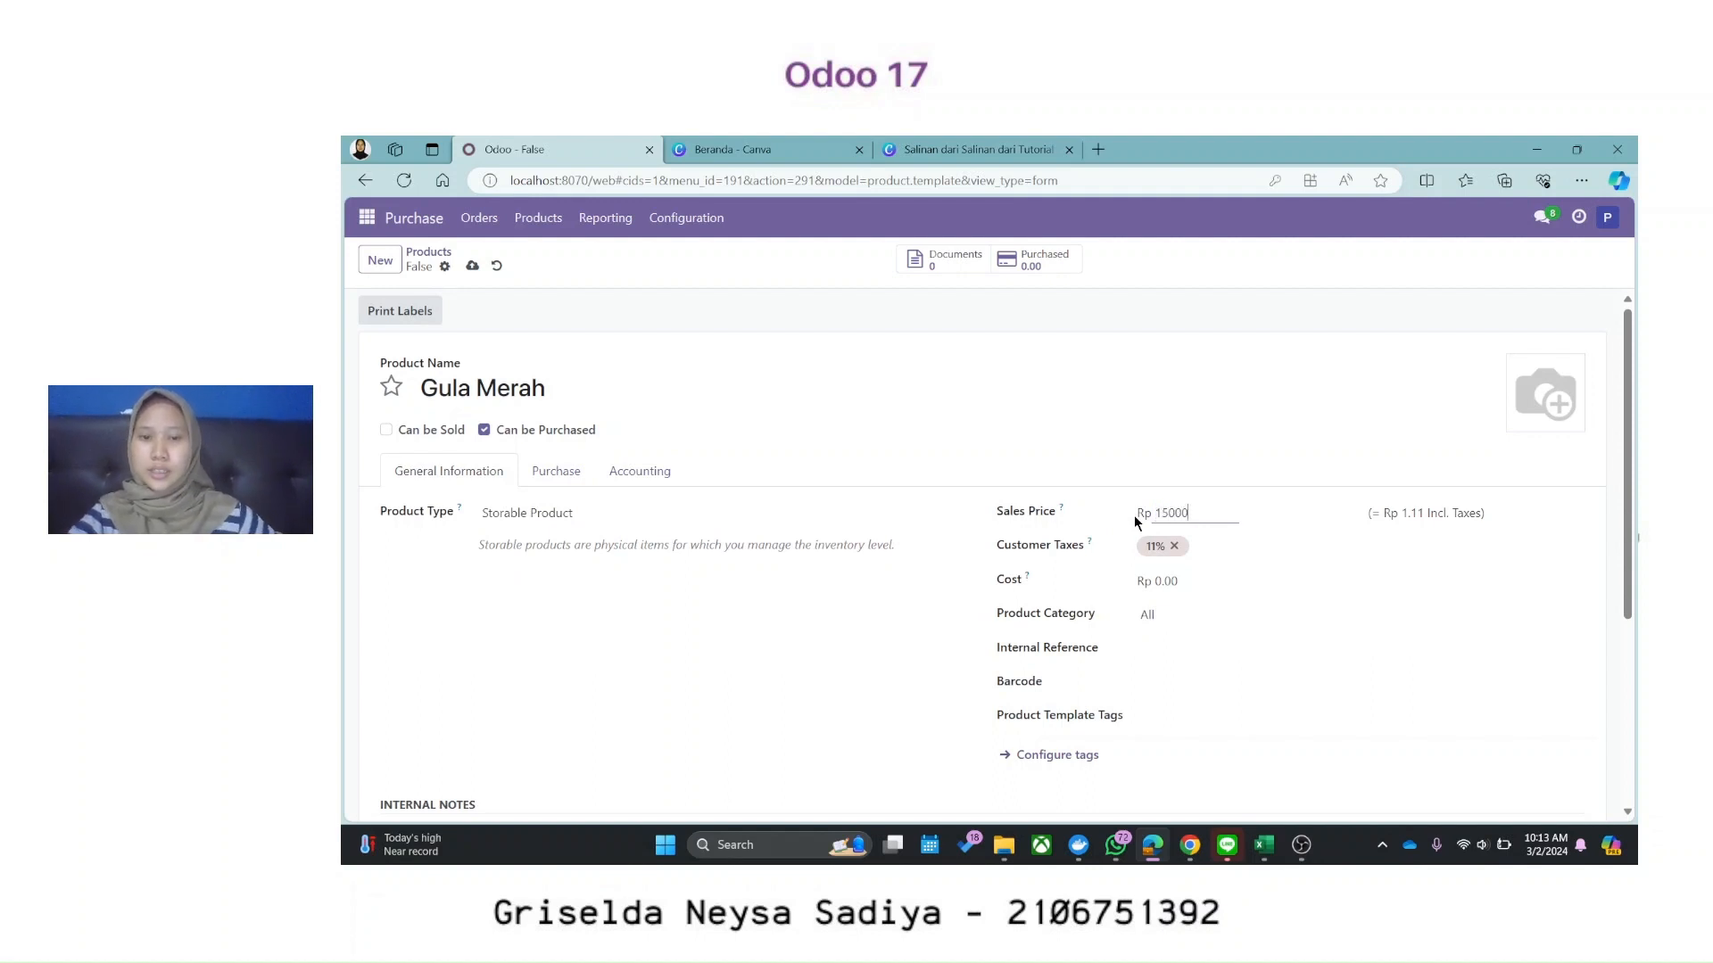
pyautogui.click(1176, 547)
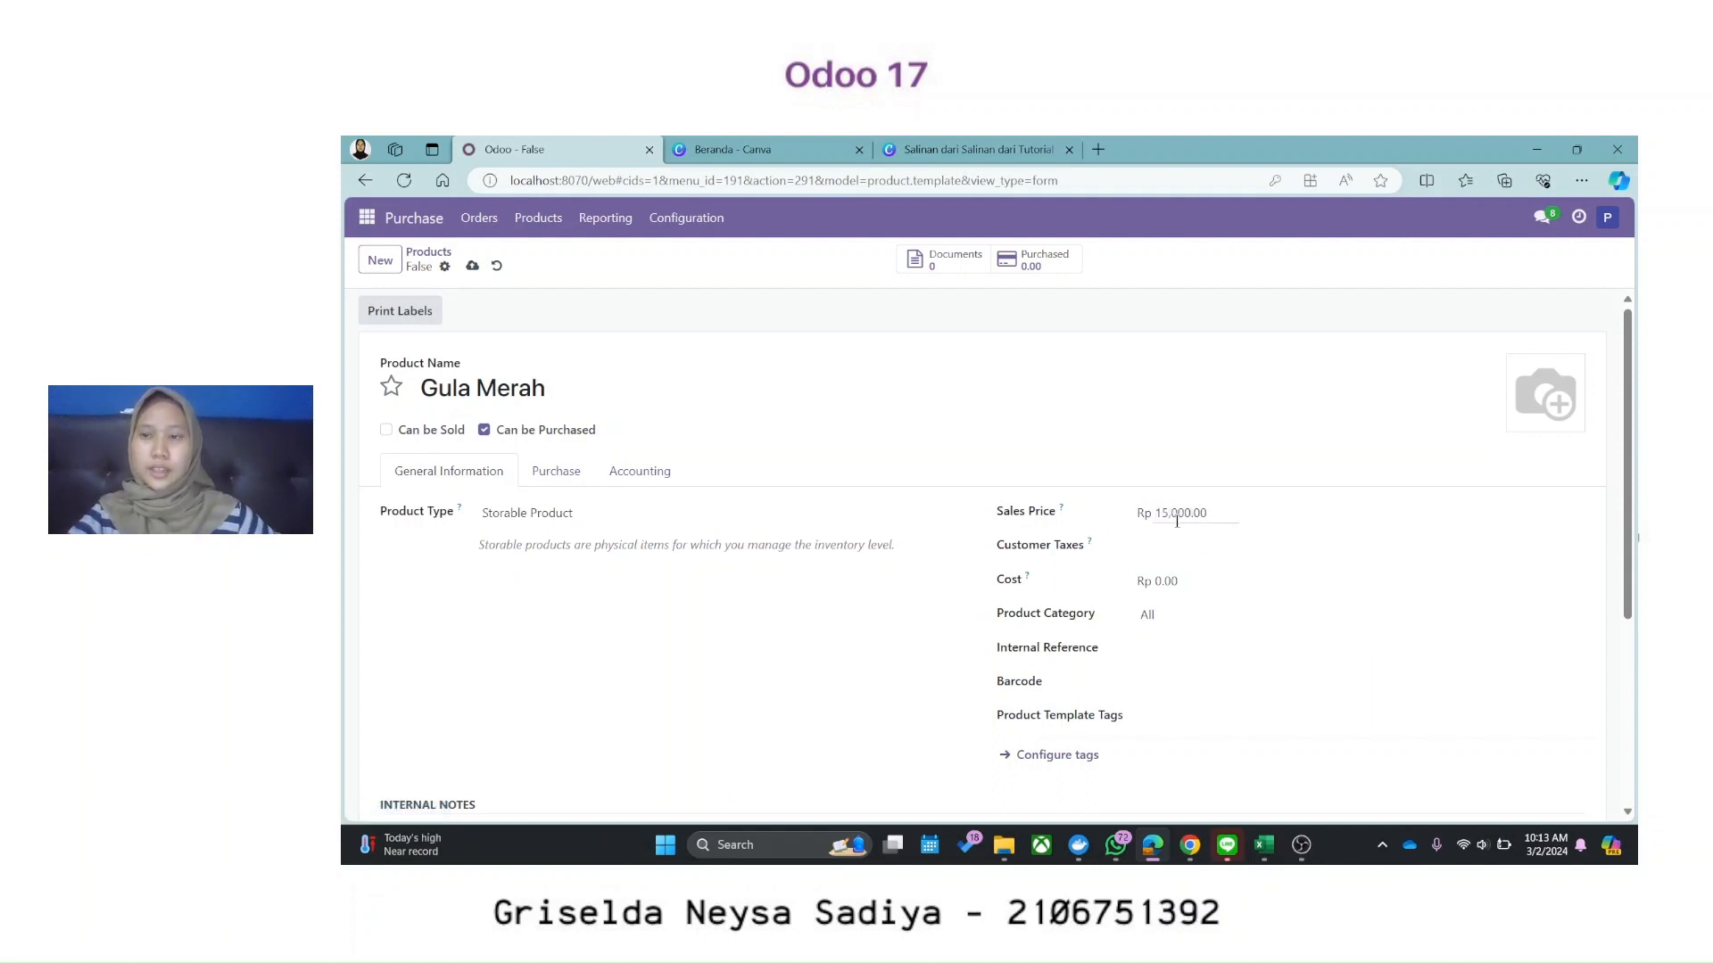
pyautogui.scroll(-1, 1177, 546)
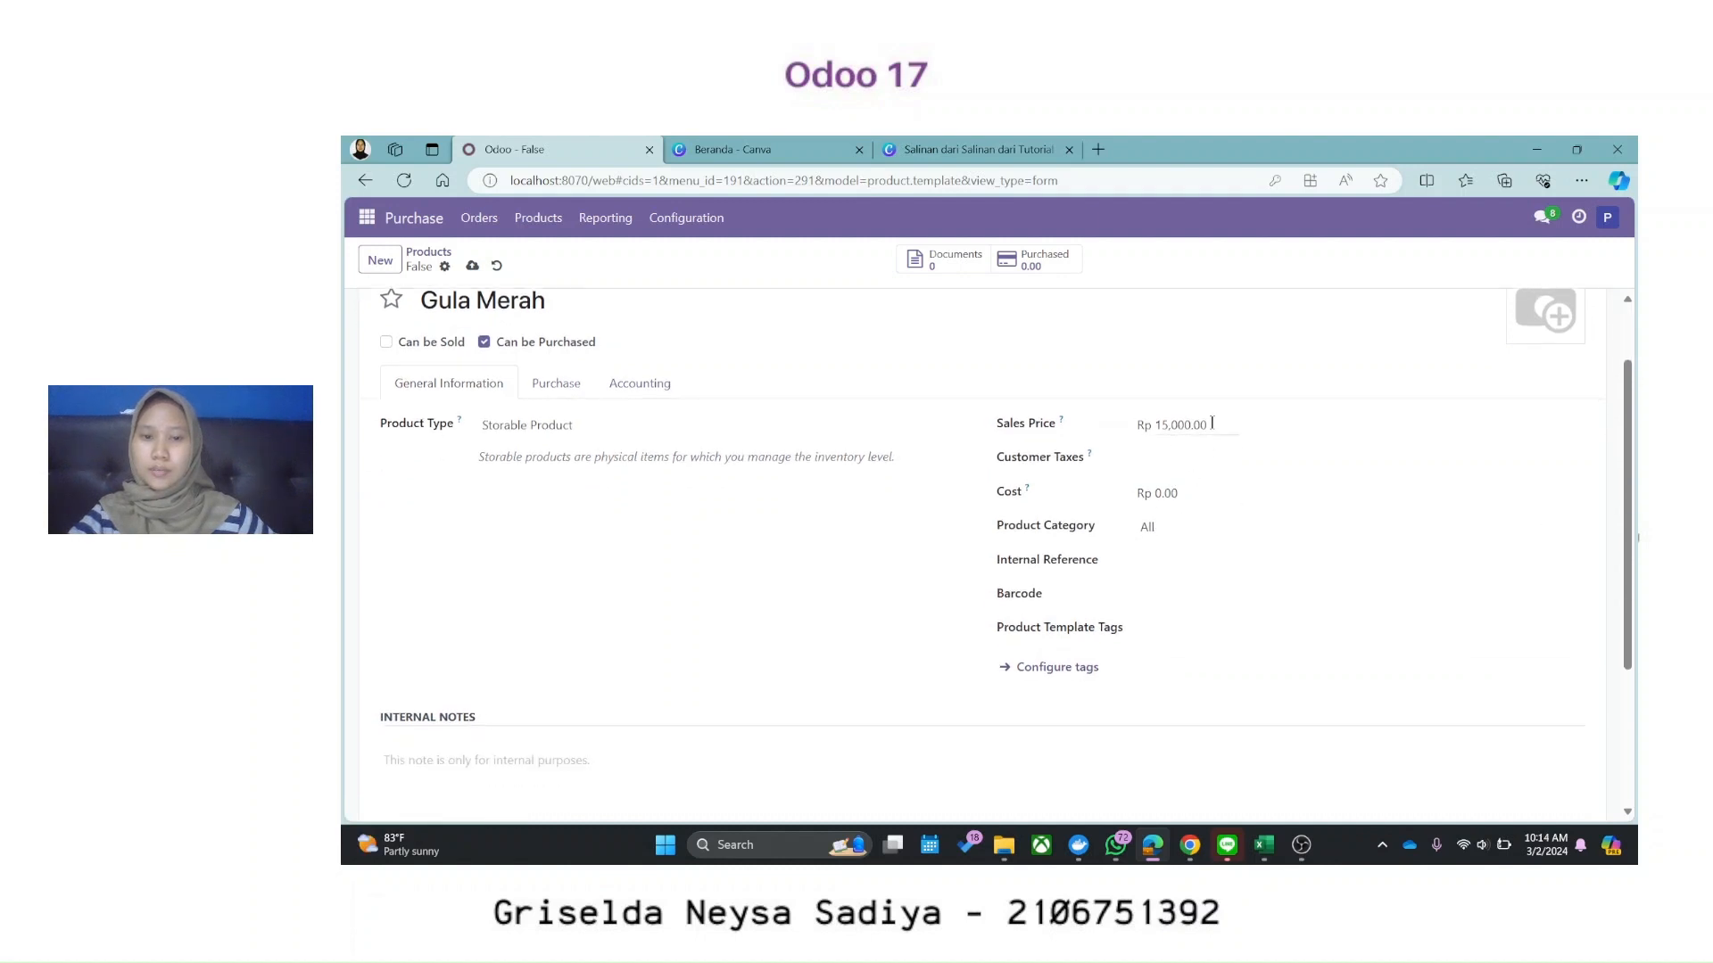
pyautogui.moveTo(1211, 423); pyautogui.dragTo(1119, 420)
pyautogui.press('BackSpace')
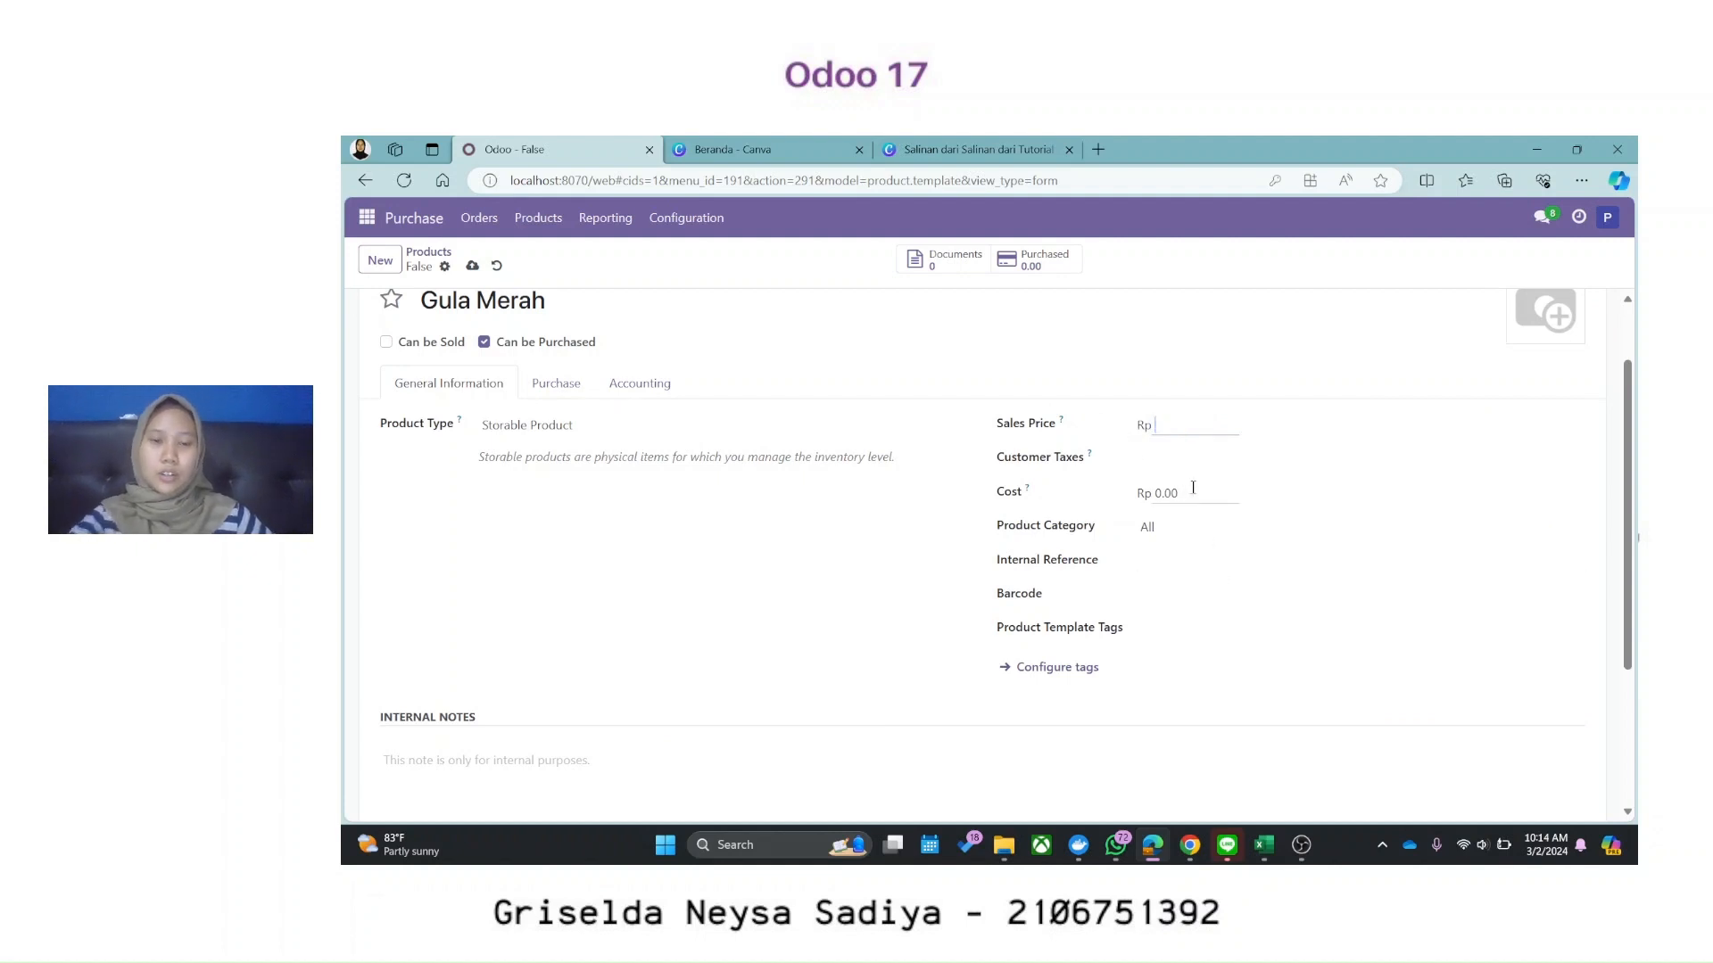
pyautogui.moveTo(1181, 496); pyautogui.dragTo(1092, 494)
pyautogui.write('15')
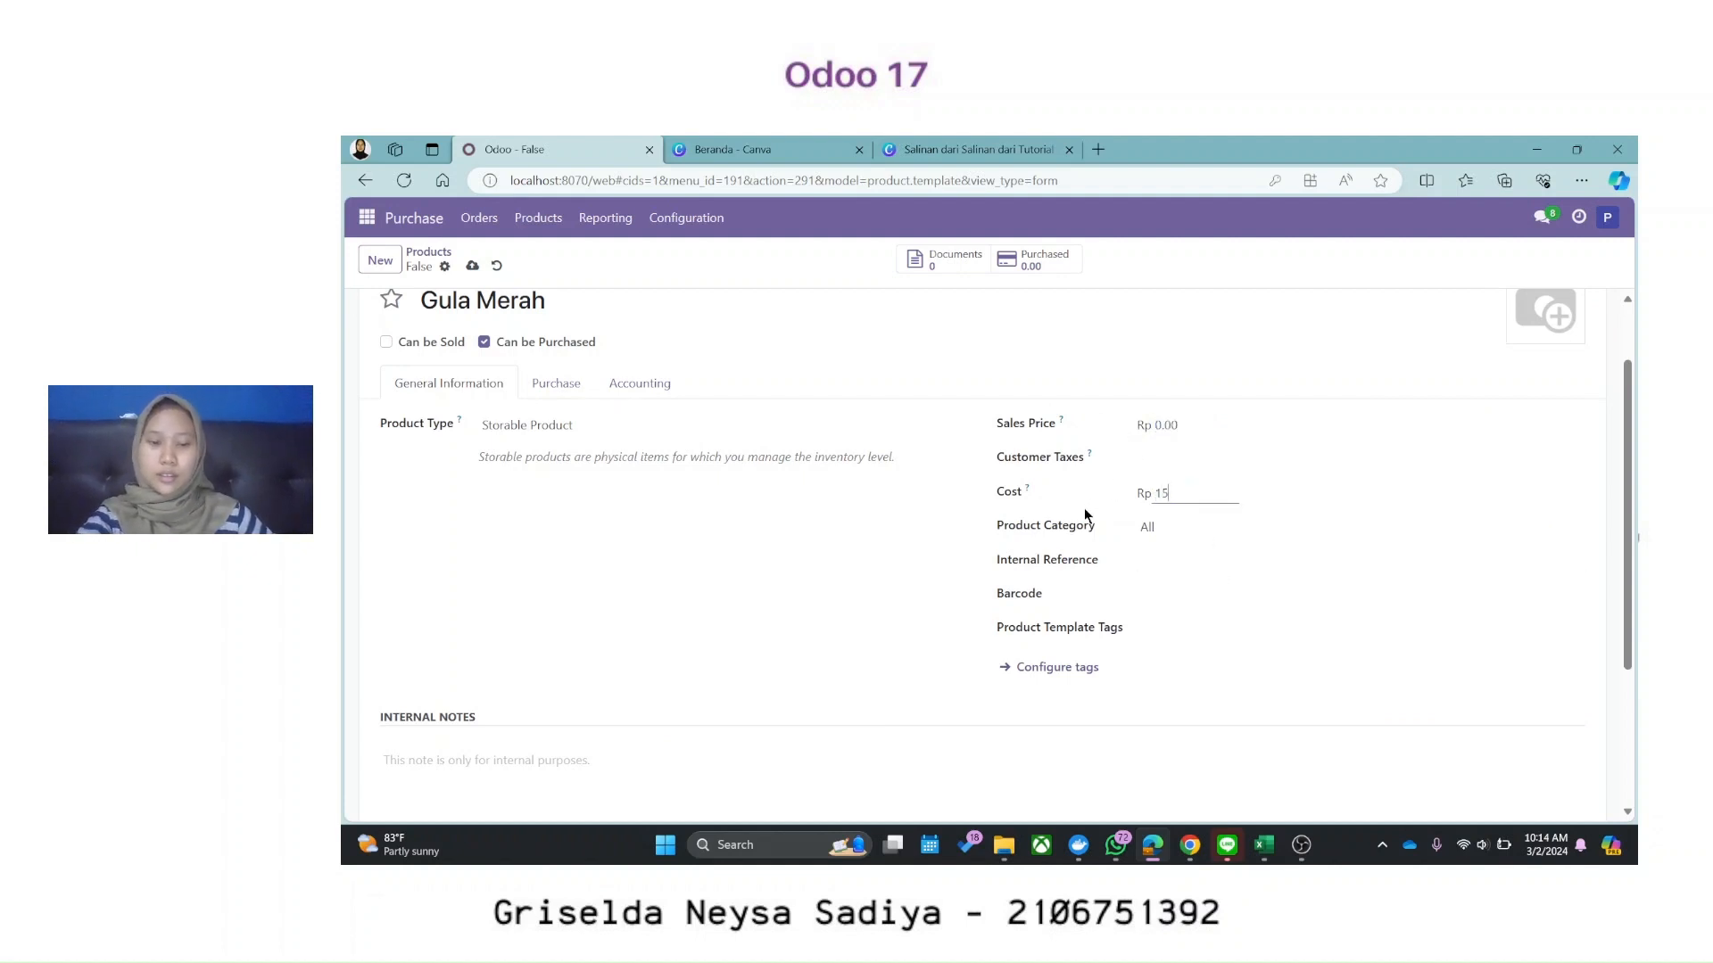
pyautogui.write('000')
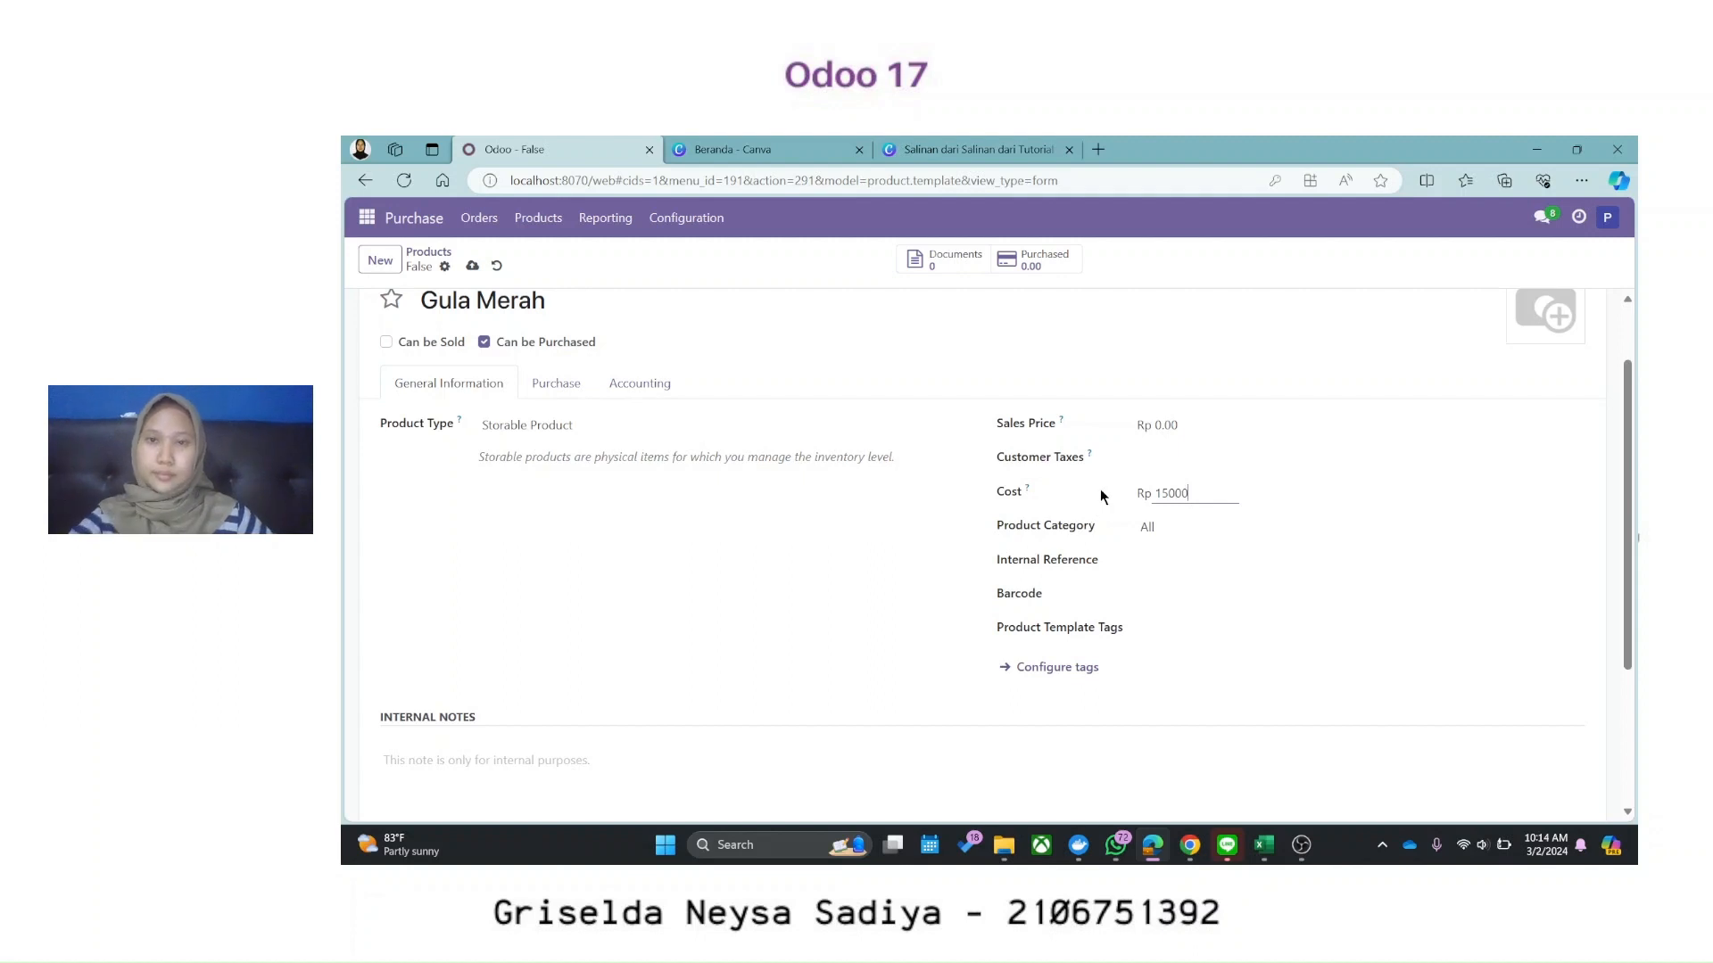
pyautogui.scroll(-2, 1100, 468)
pyautogui.scroll(3, 500, 429)
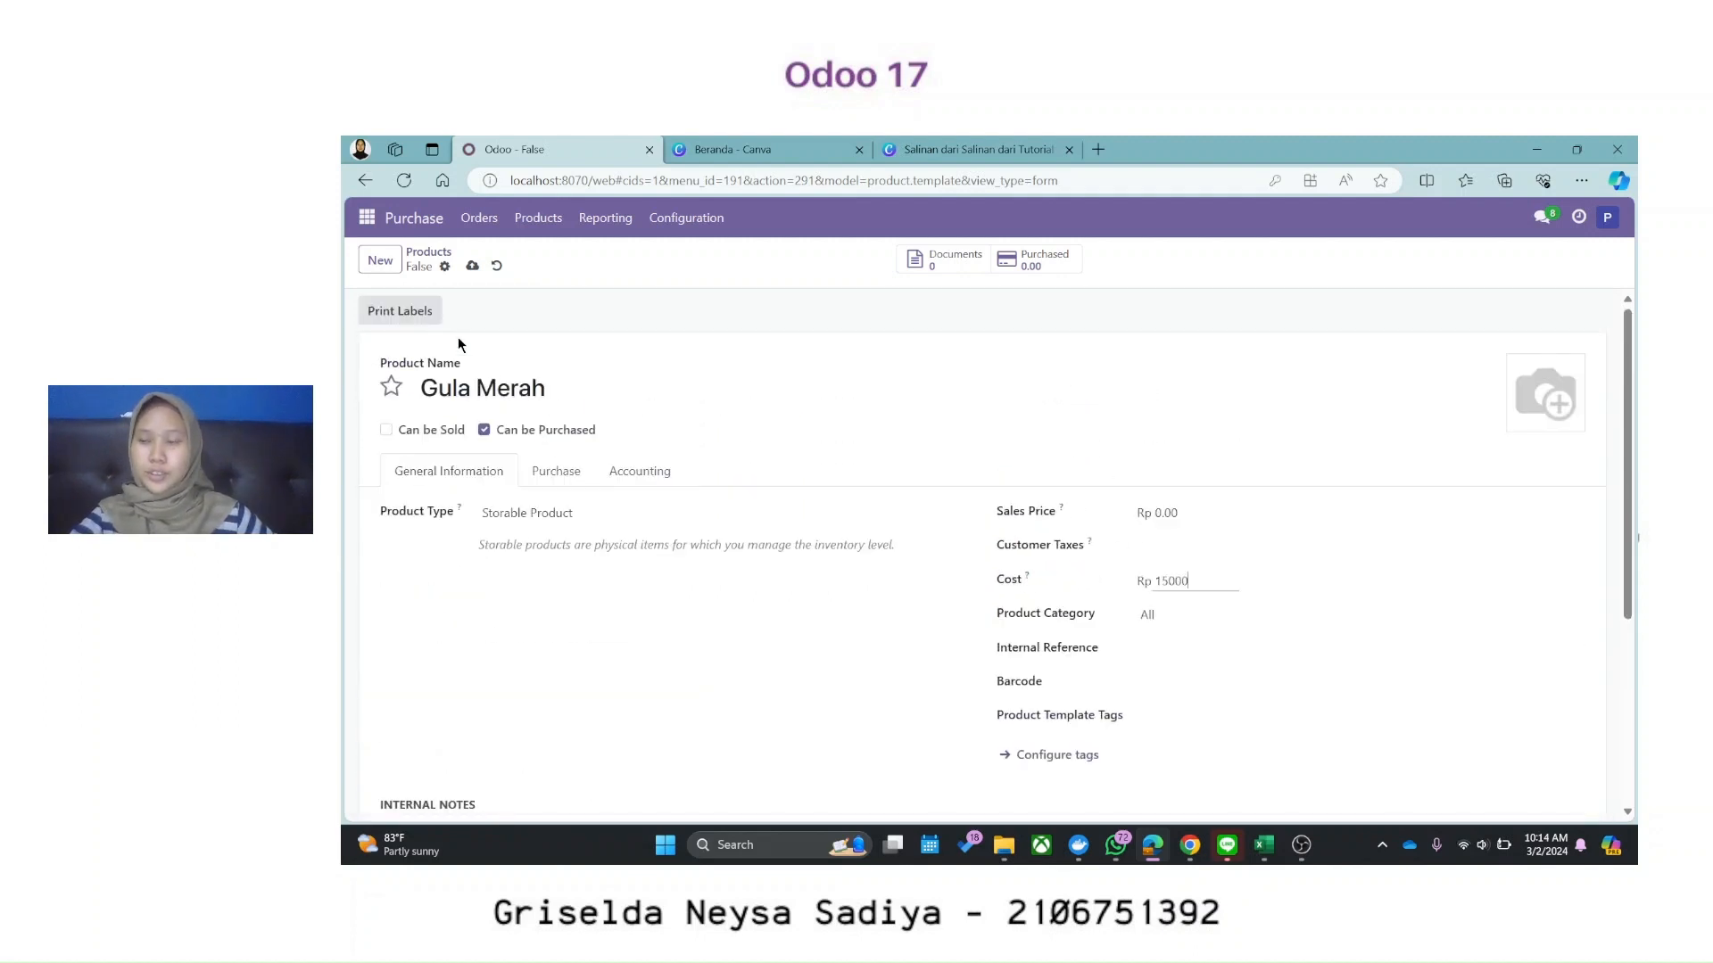
pyautogui.click(426, 252)
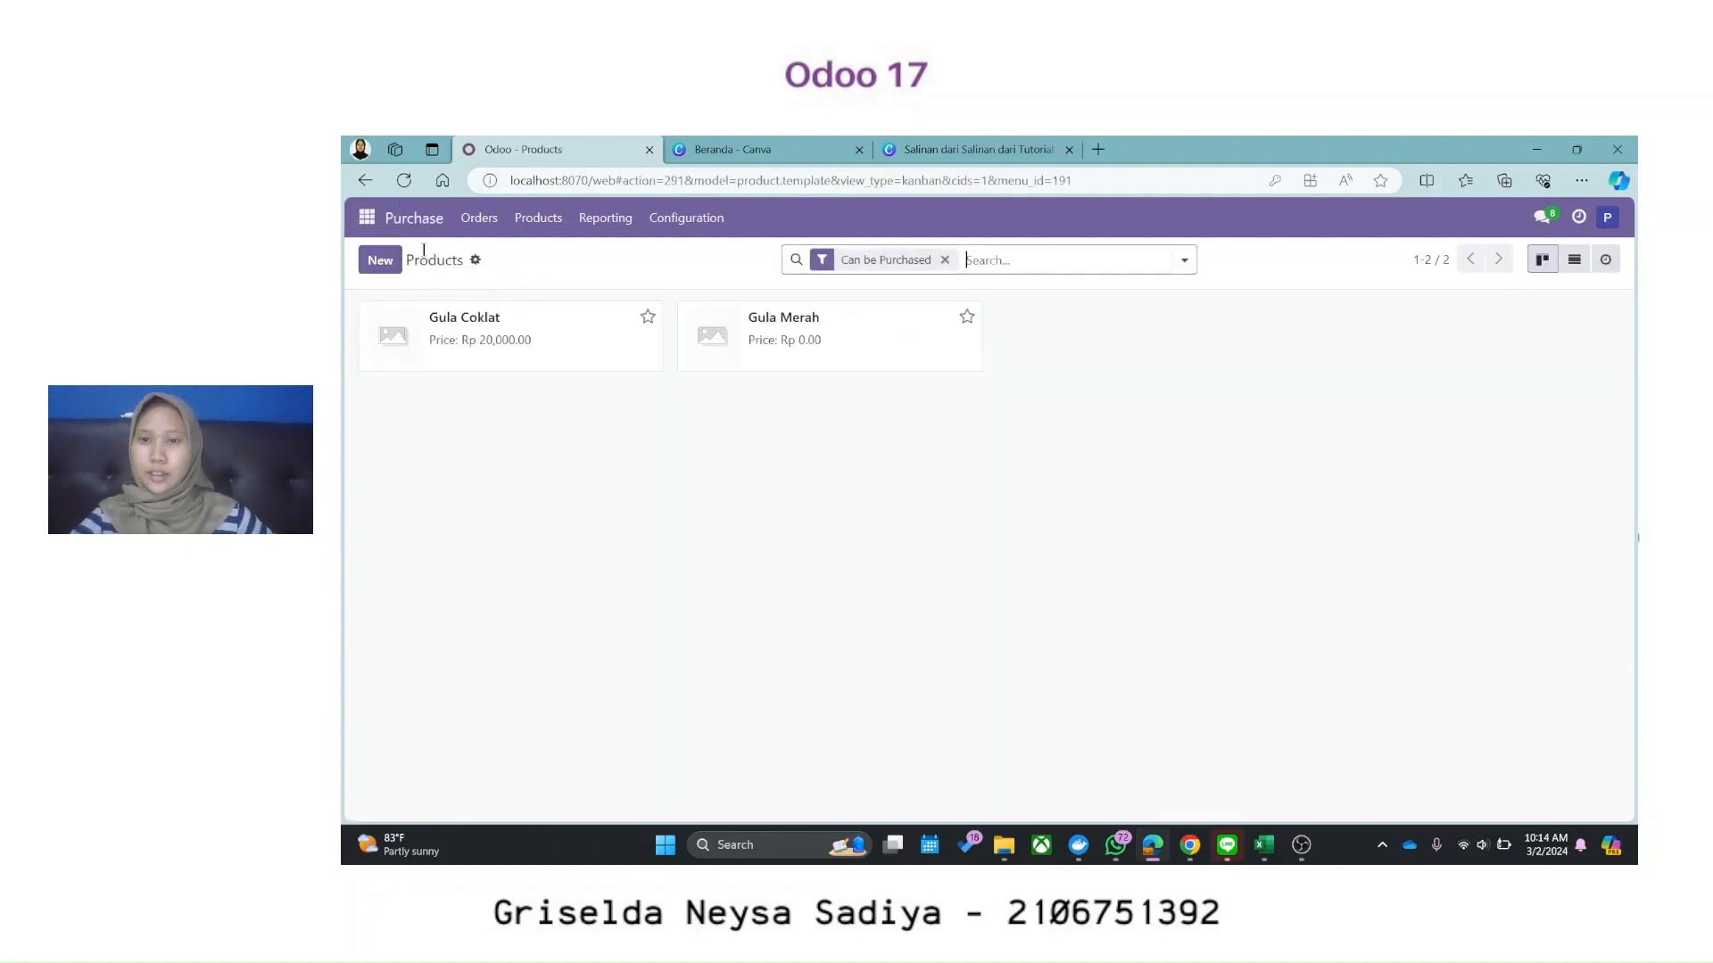
# Step: Edit Gula Coklat's cost (typing 2) and save, then go to Requests for Quotation
pyautogui.click(500, 361)
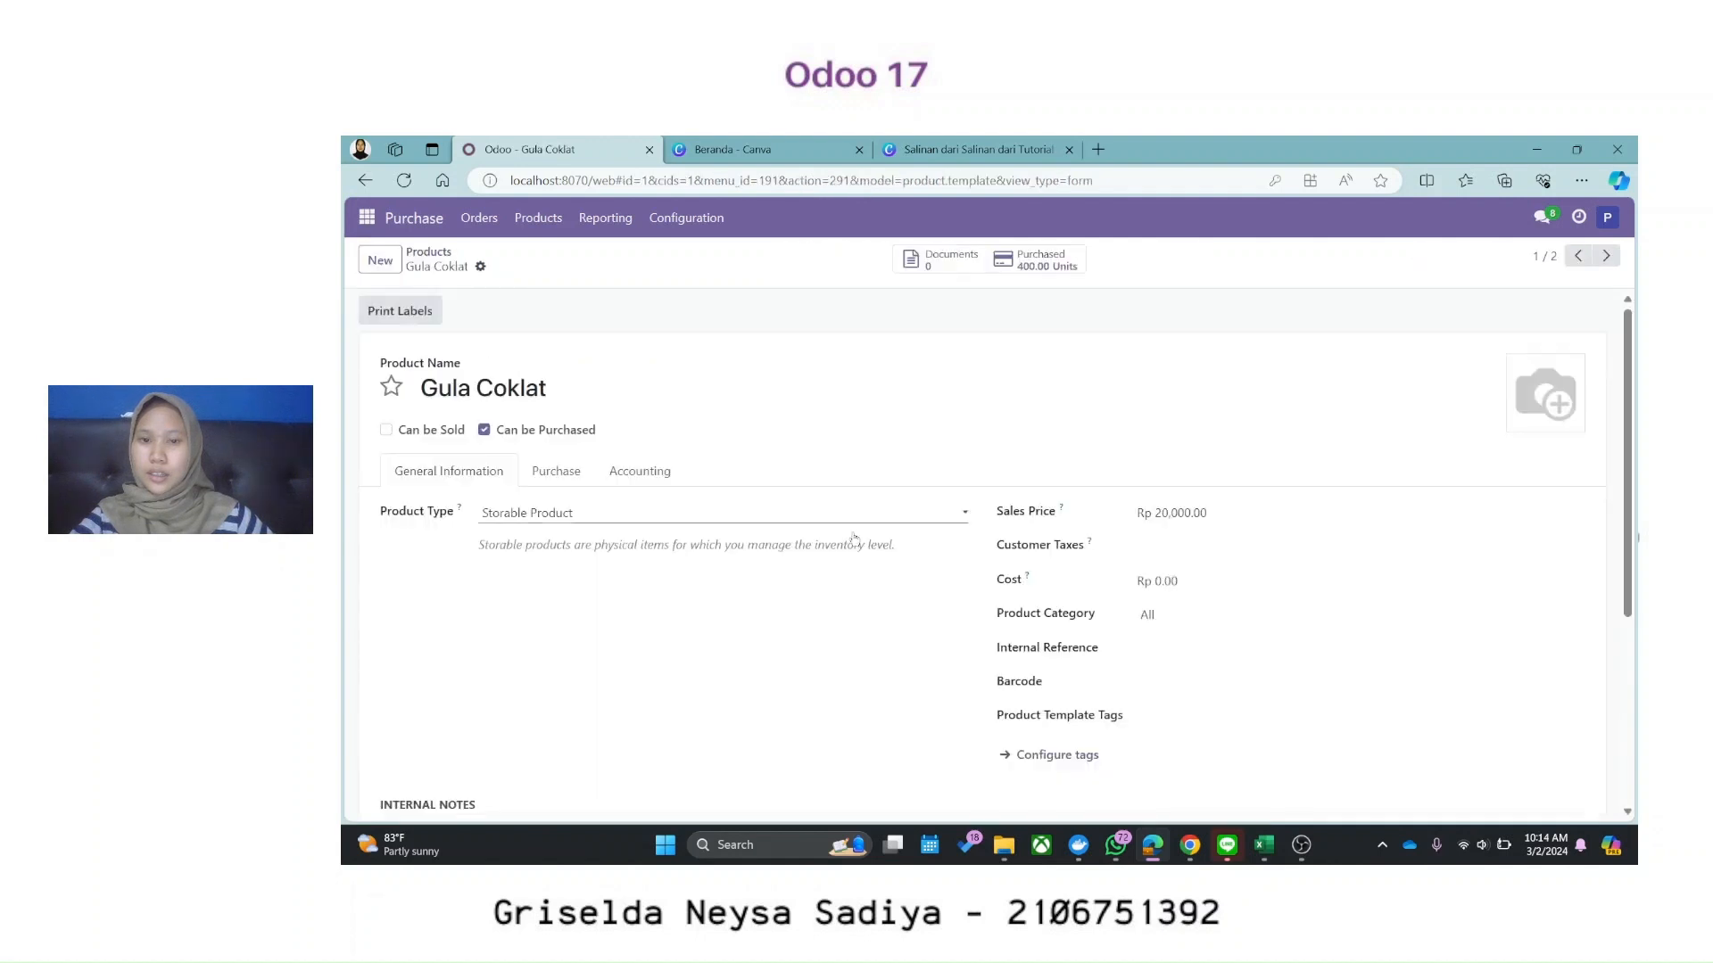
pyautogui.click(1179, 578)
pyautogui.write('20000')
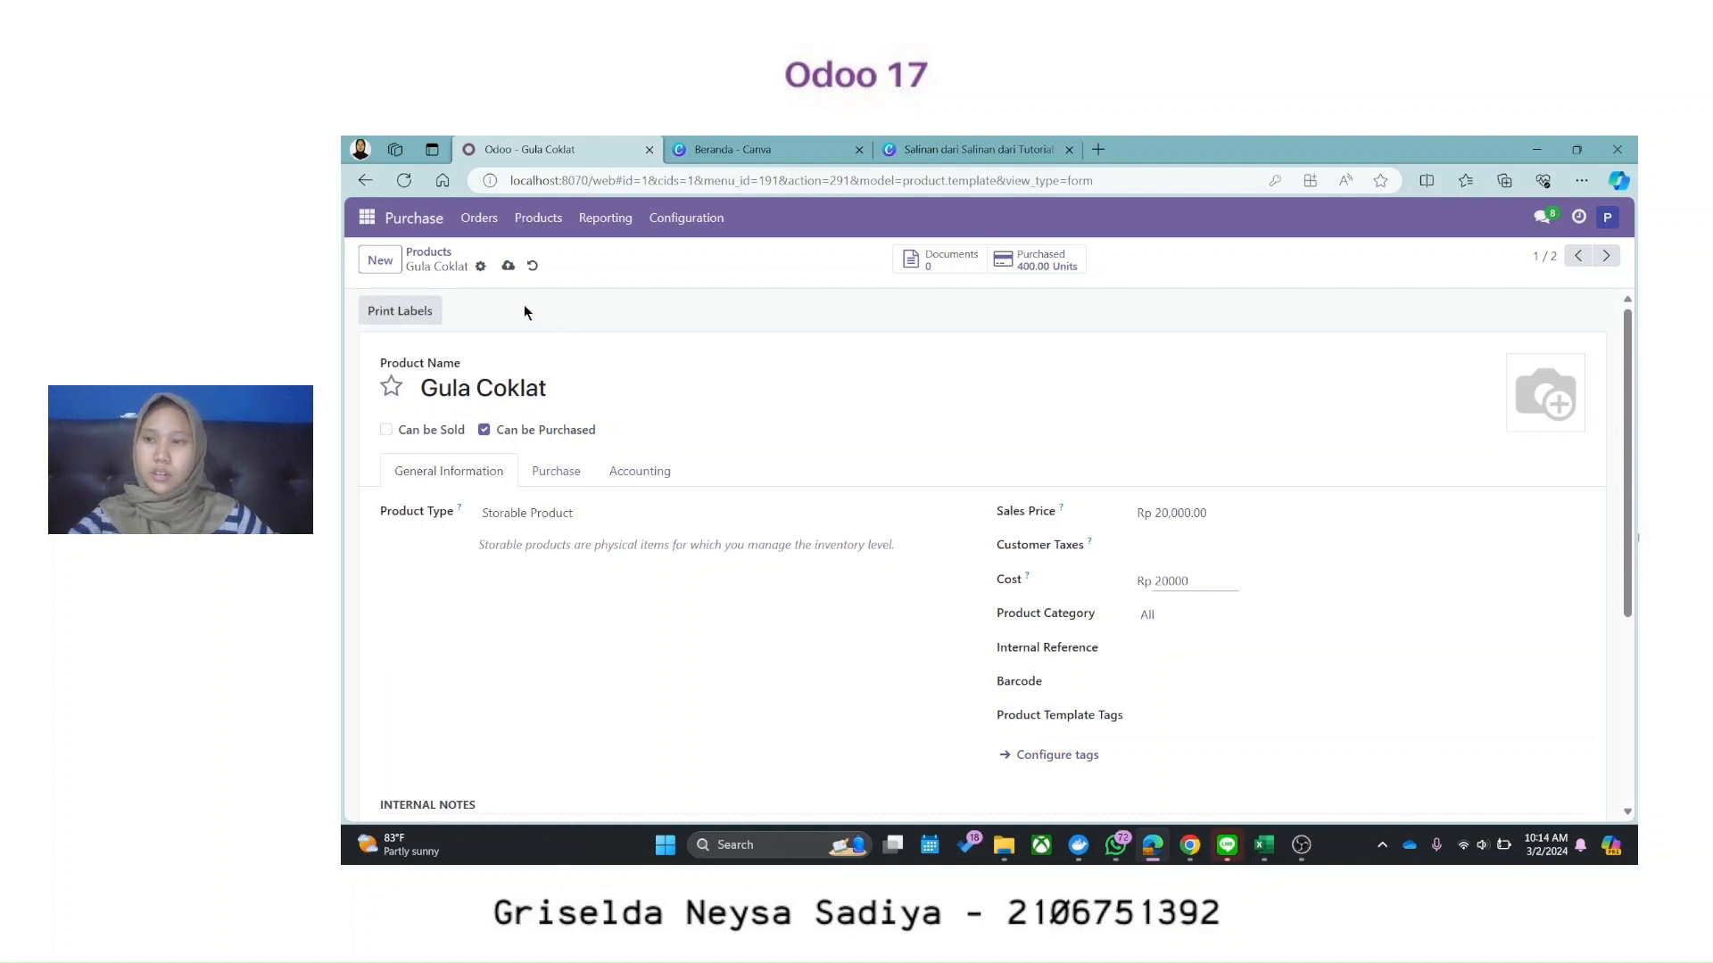
pyautogui.click(418, 259)
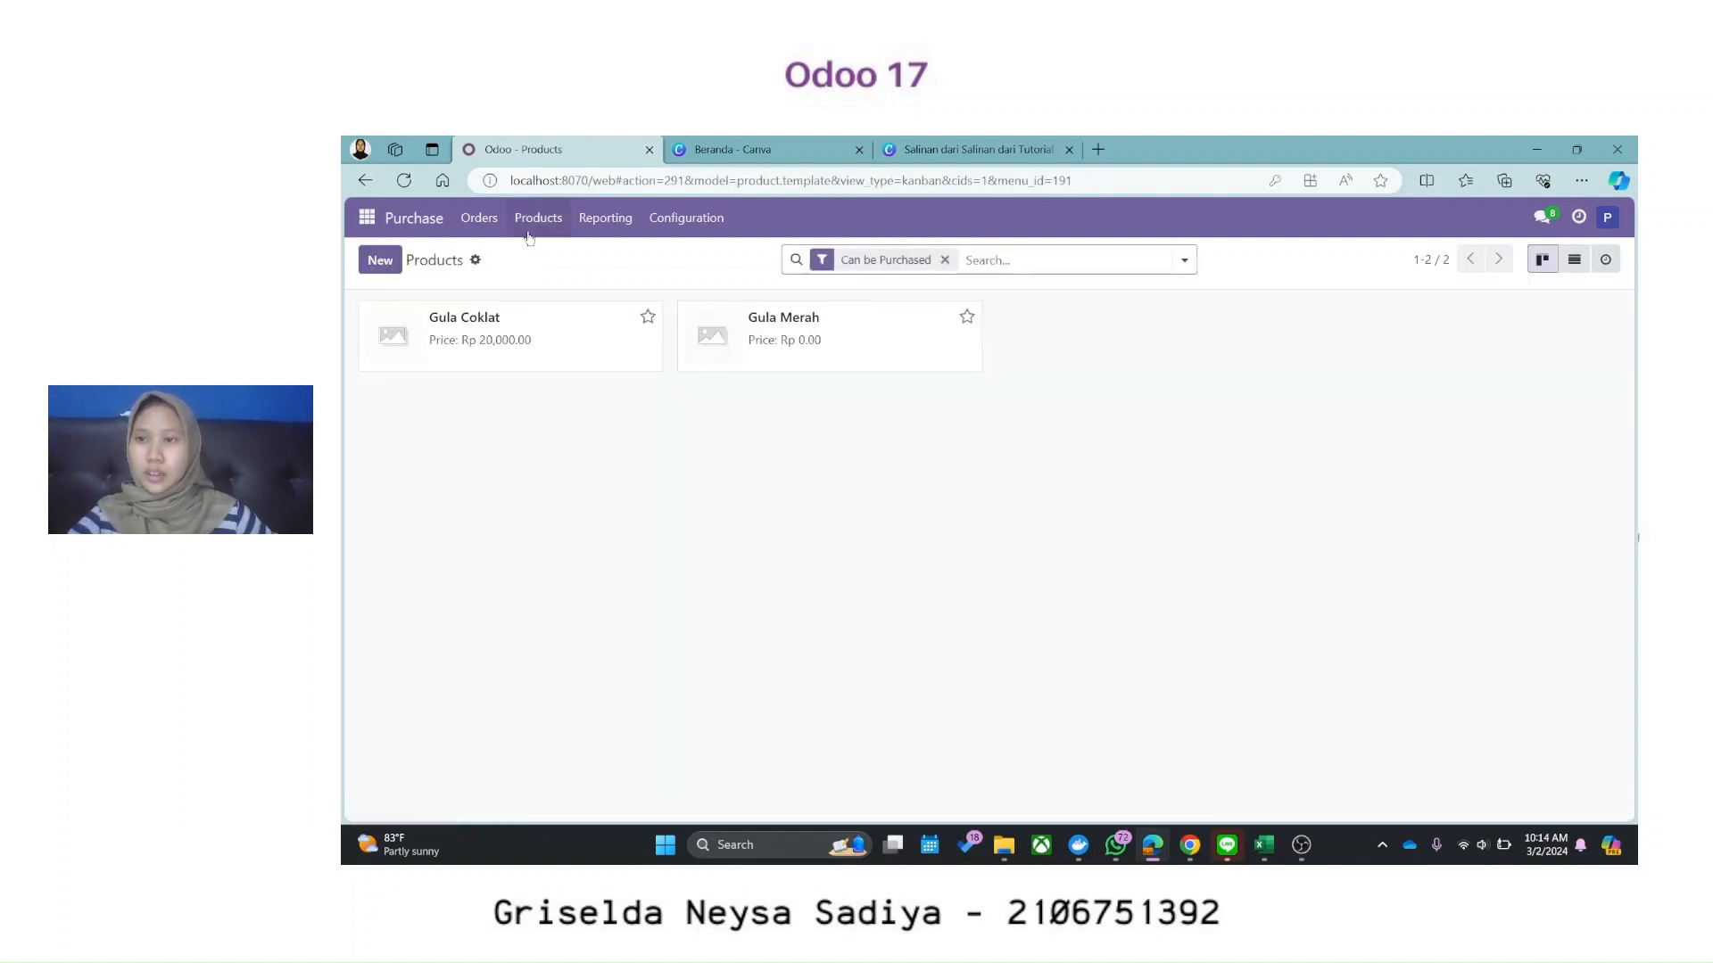
pyautogui.click(482, 219)
pyautogui.click(487, 253)
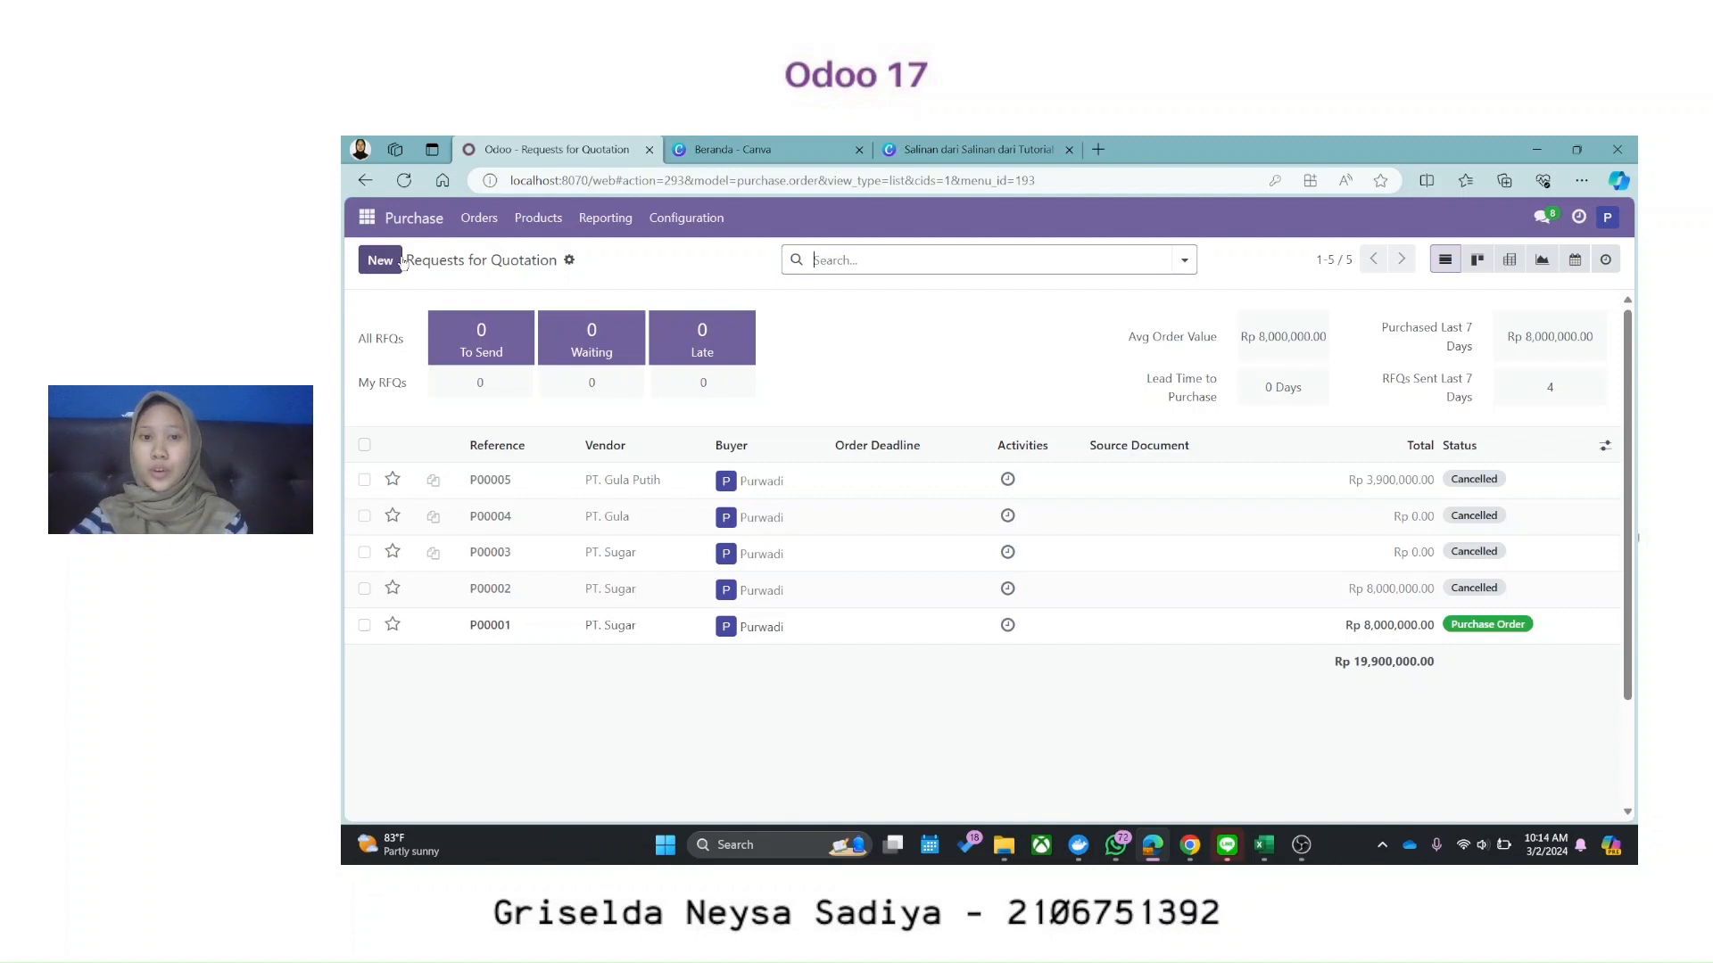
# Step: Start a new RFQ for vendor PT. Sugar with a Gula Coklat line of quantity 20
pyautogui.click(401, 261)
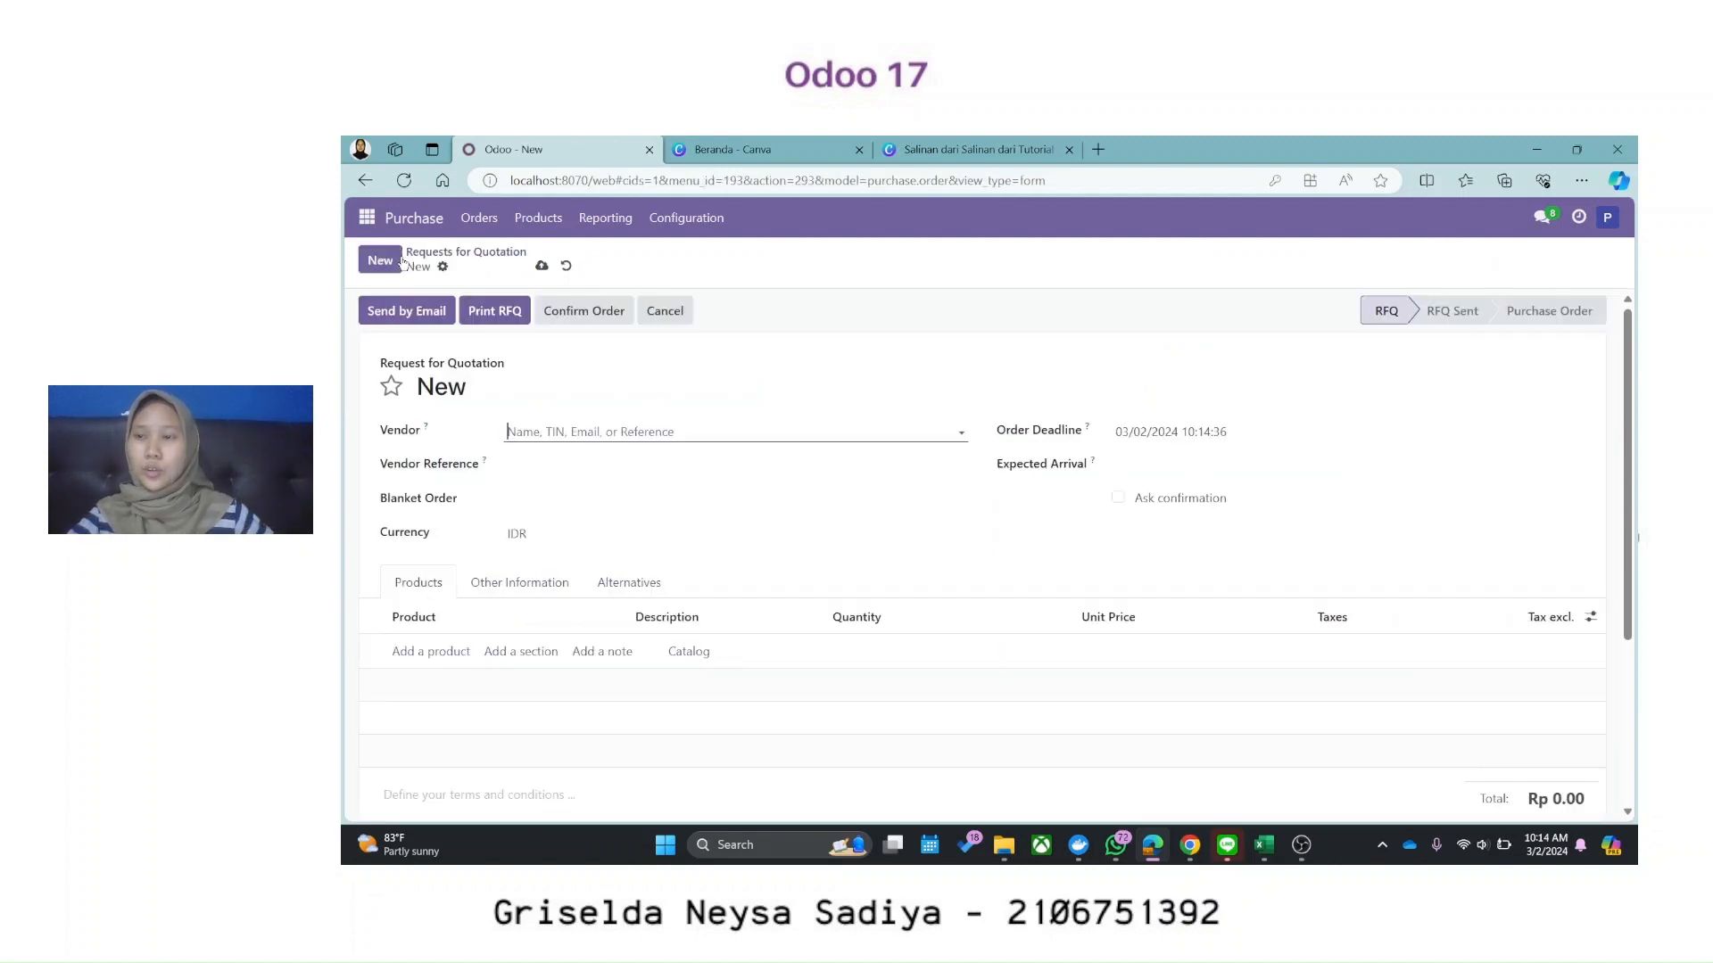
pyautogui.click(585, 426)
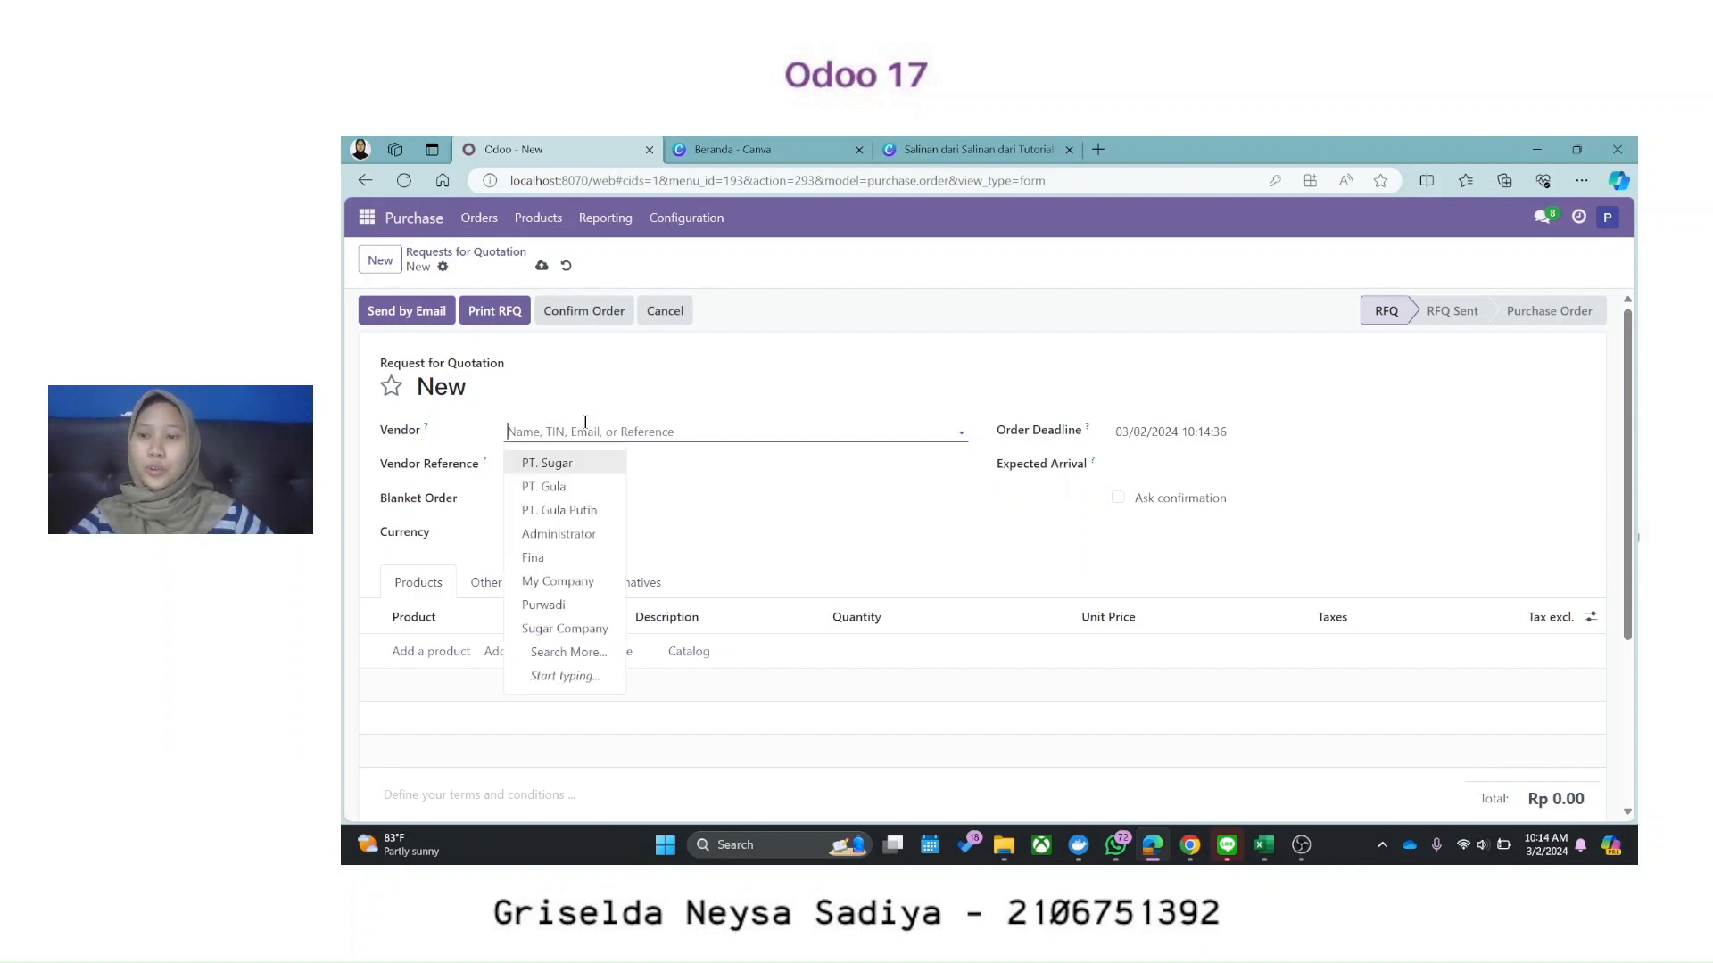
pyautogui.click(560, 463)
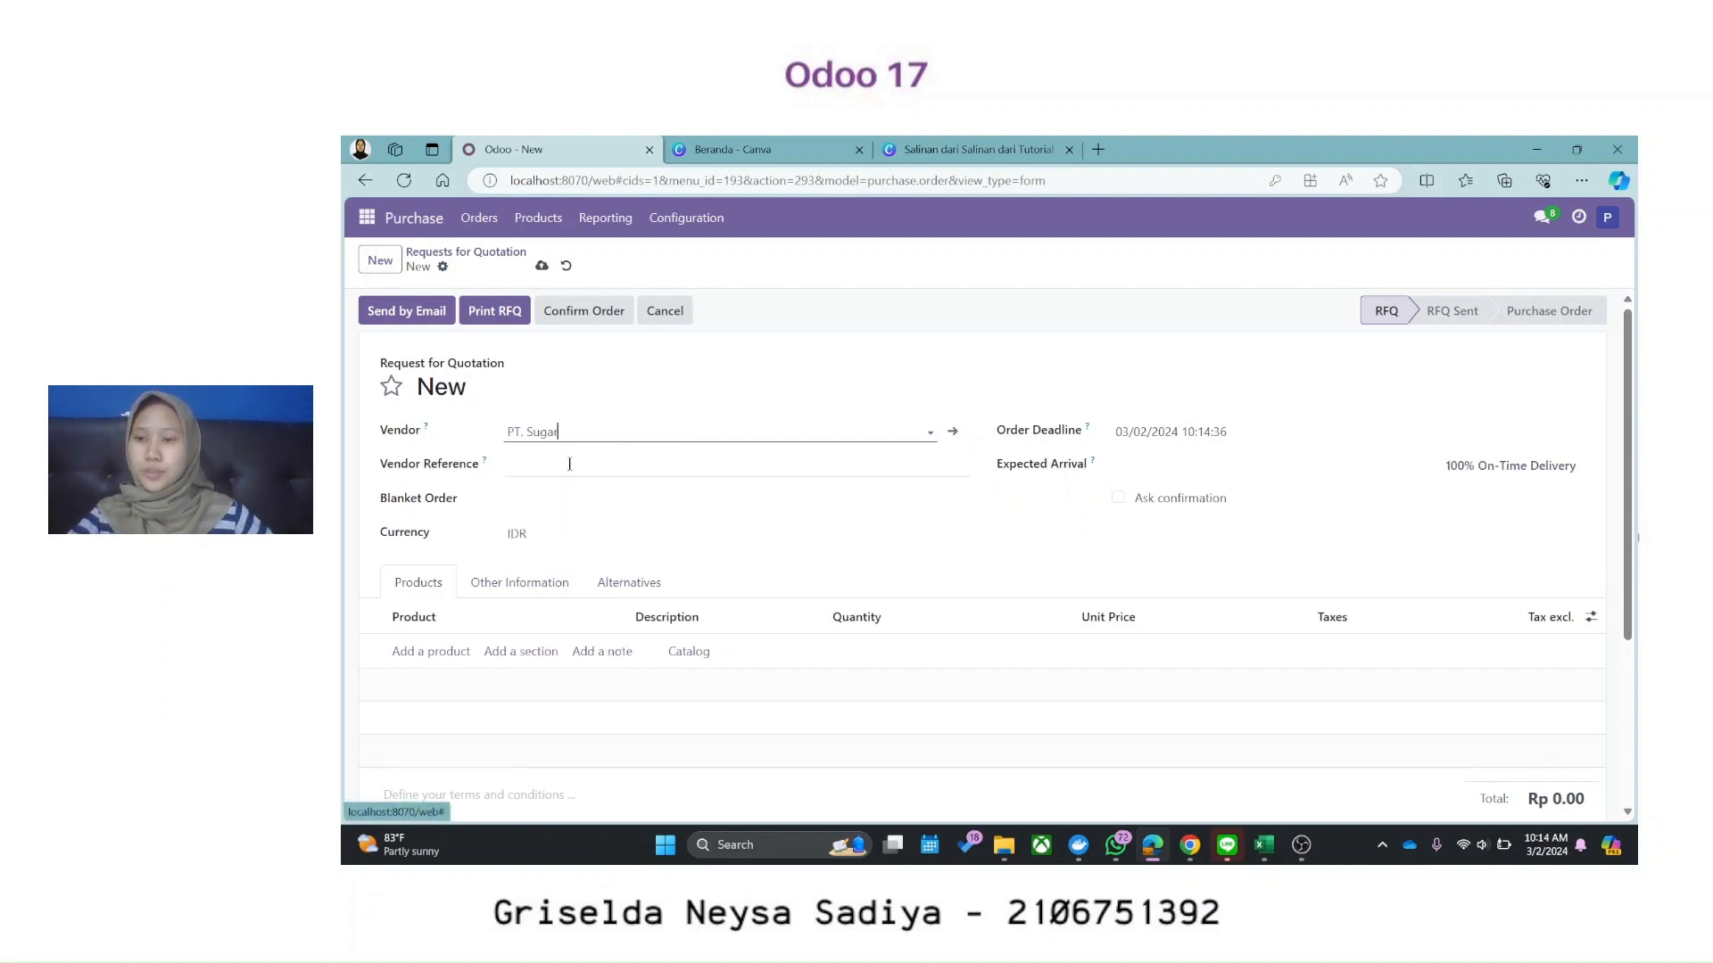
pyautogui.click(432, 651)
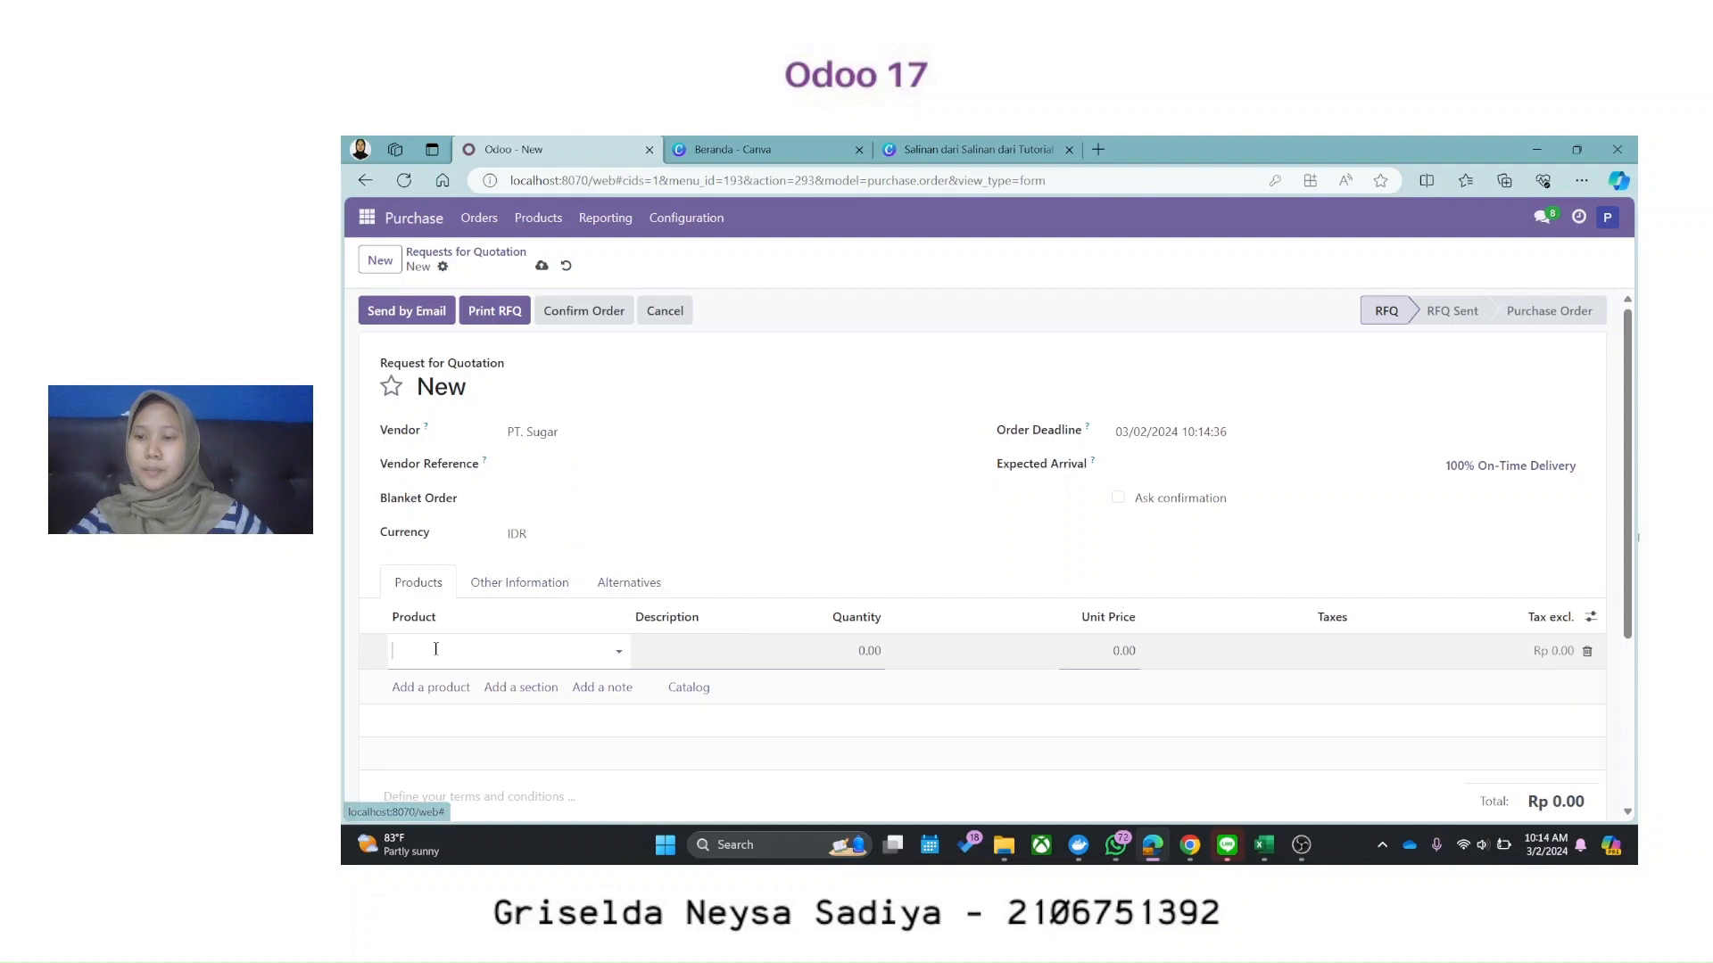
pyautogui.click(621, 651)
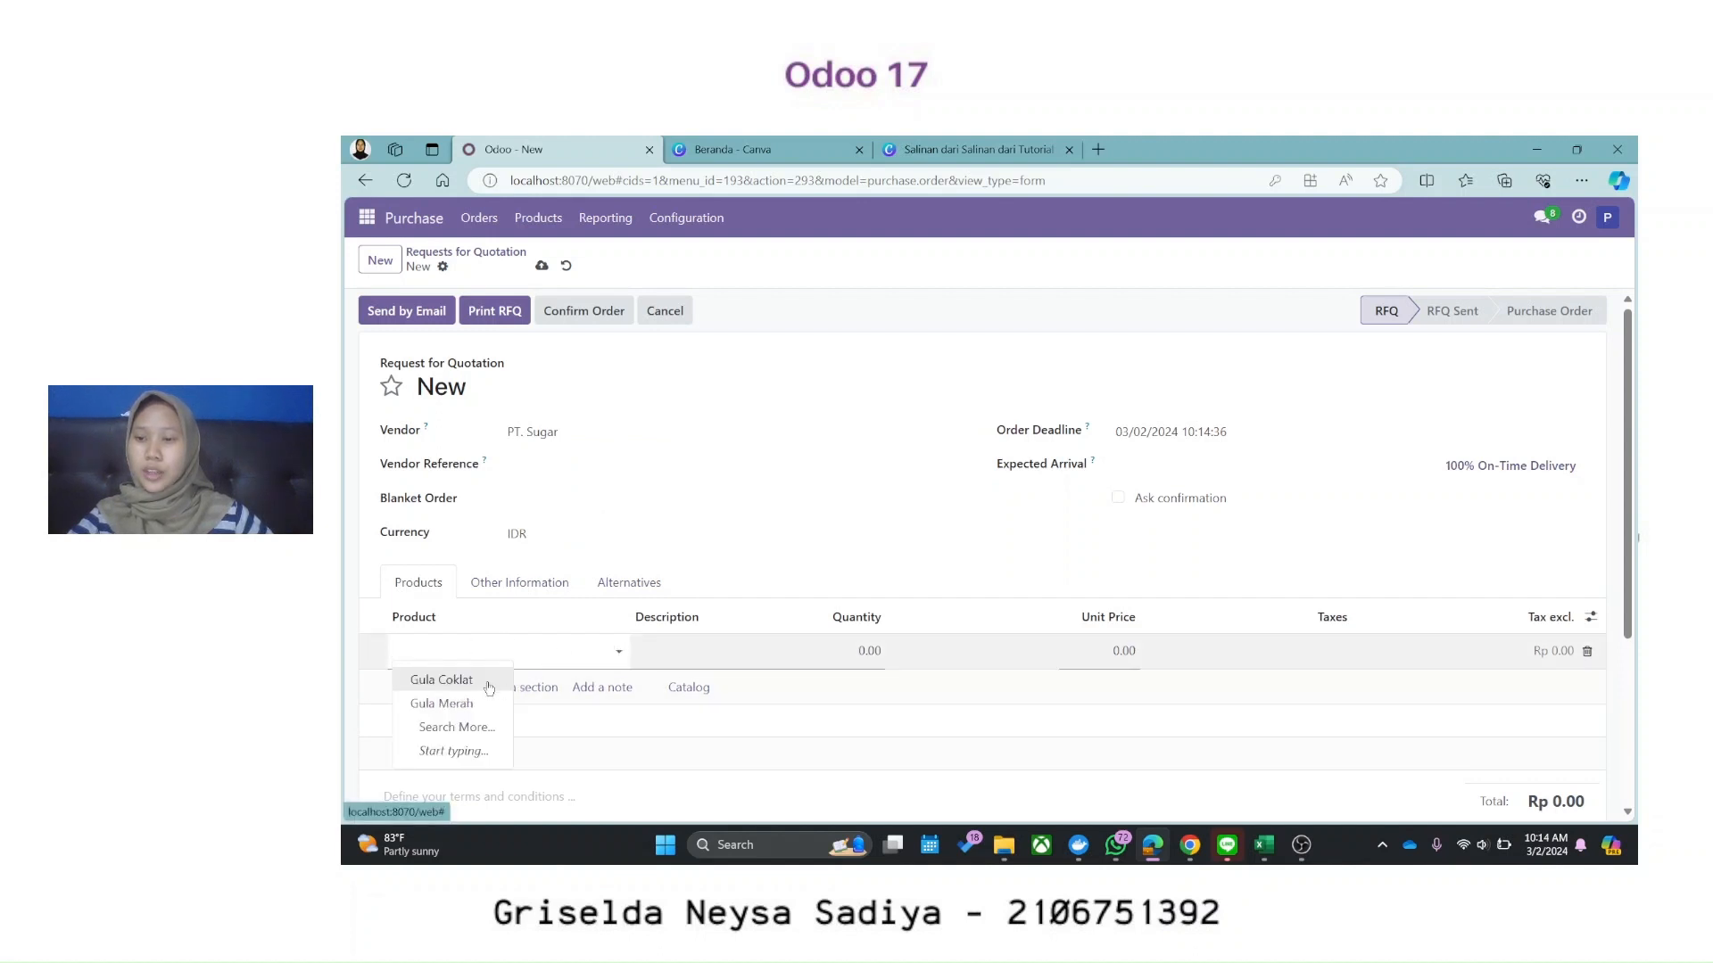
pyautogui.click(489, 688)
pyautogui.click(871, 651)
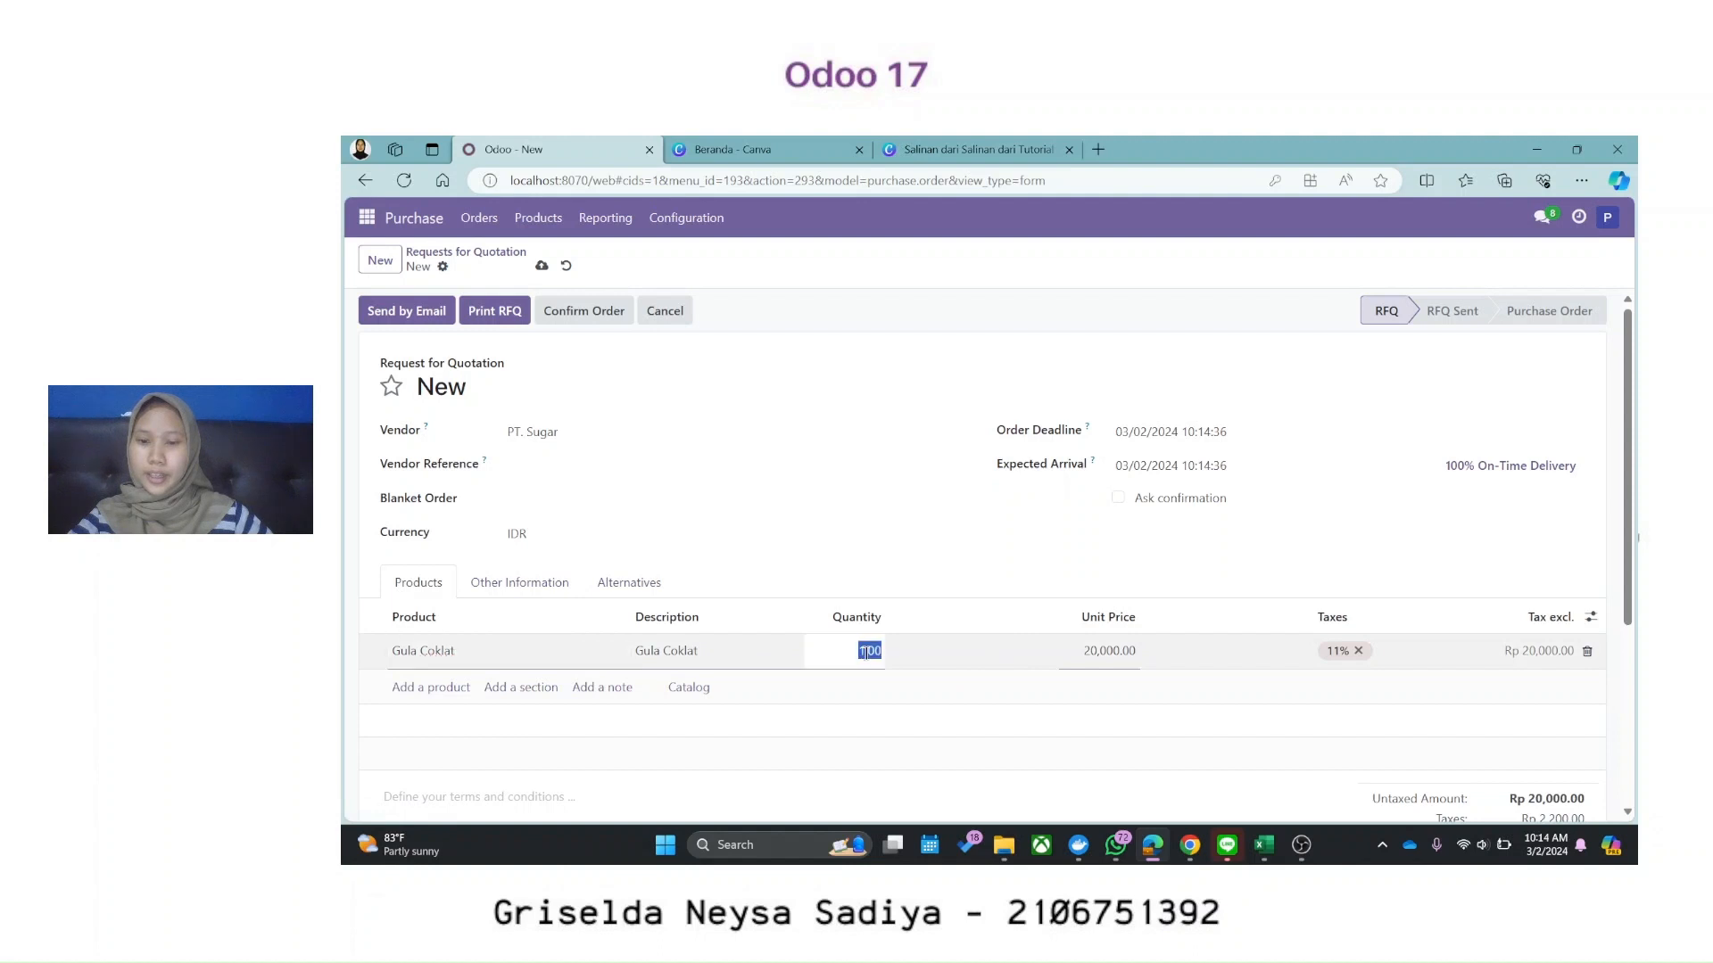
pyautogui.write('20')
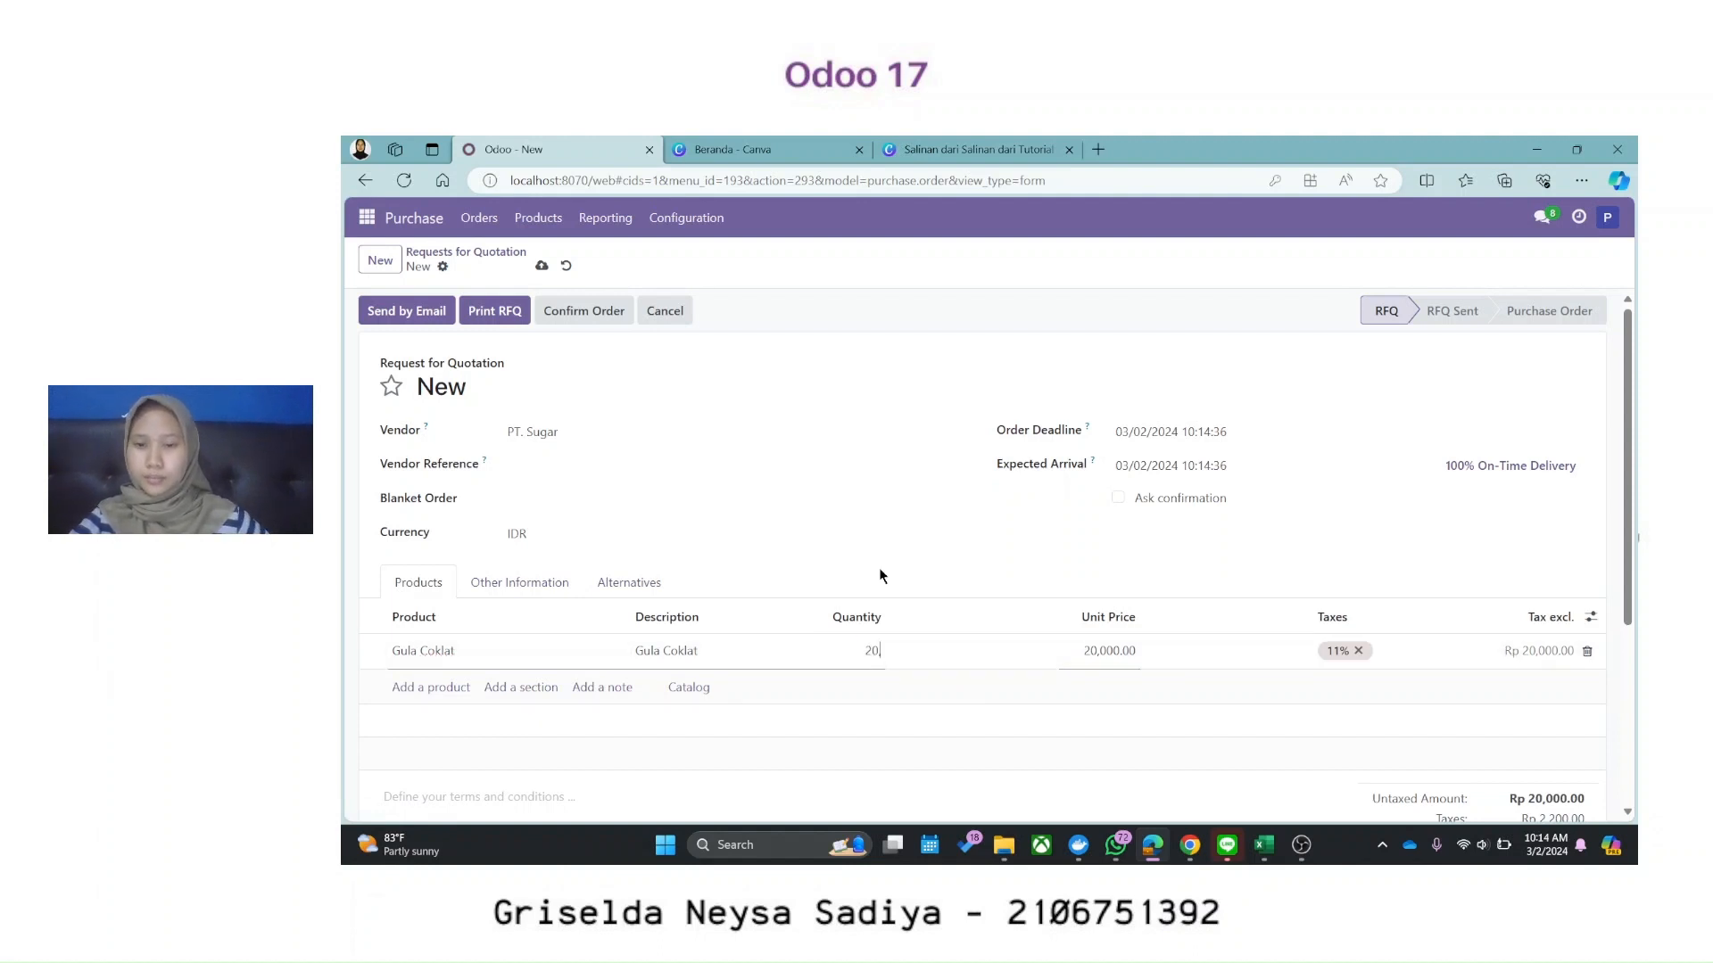
pyautogui.press('BackSpace')
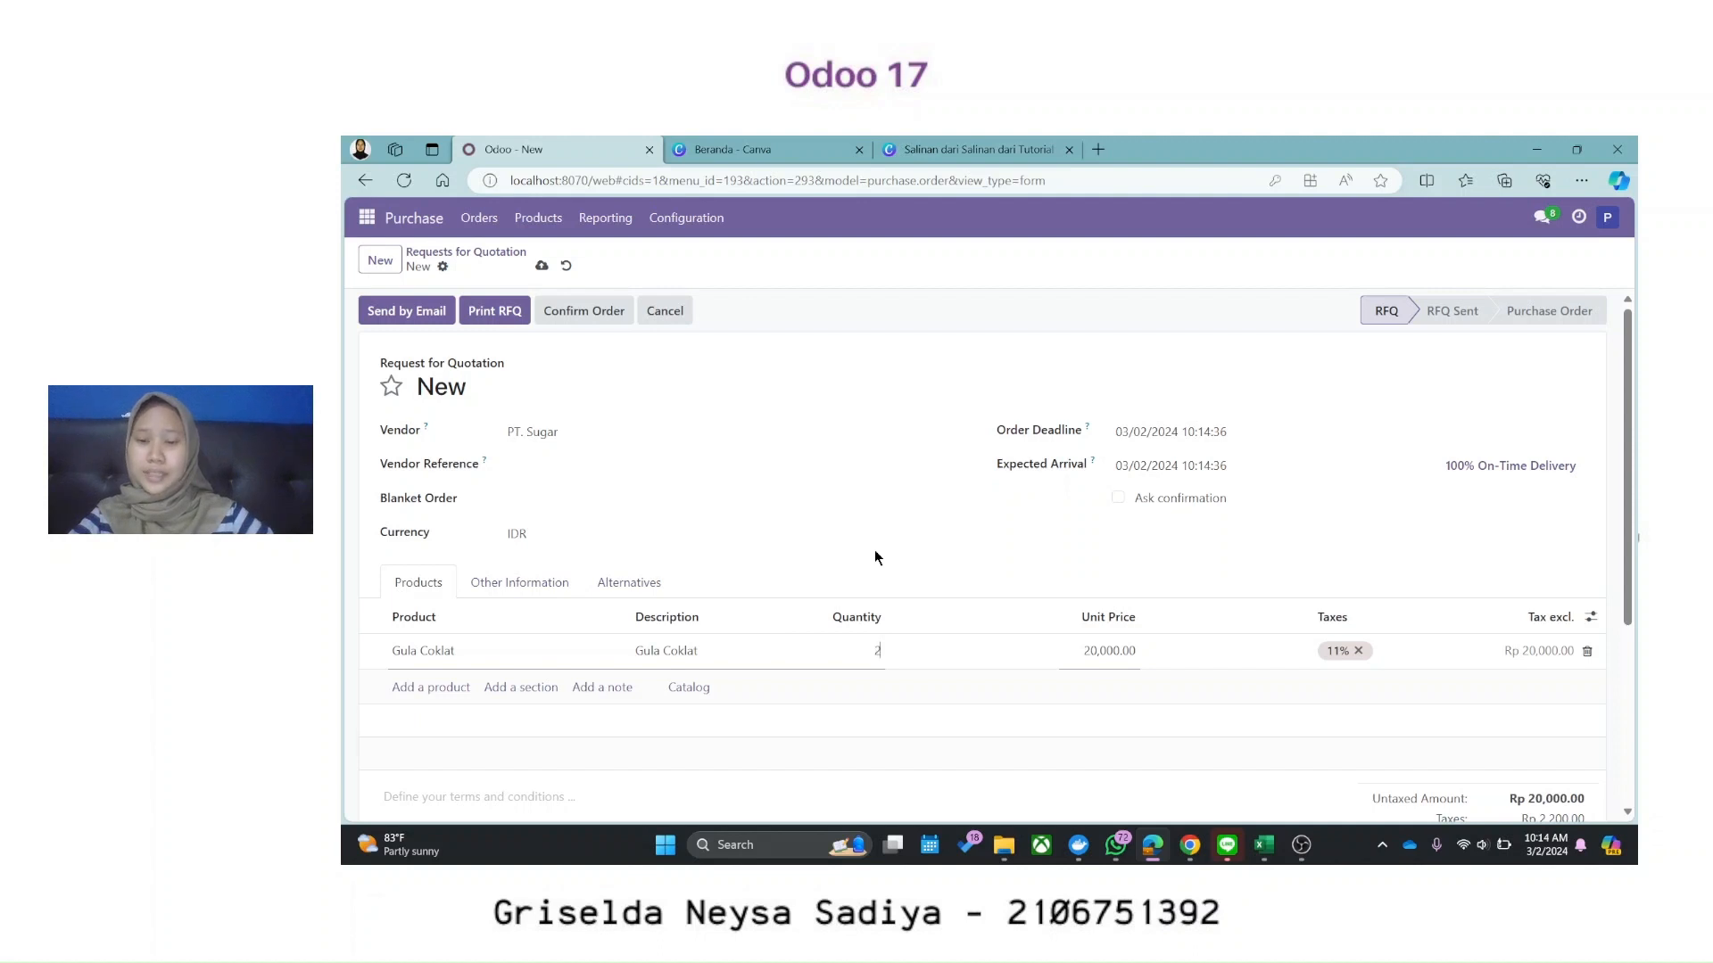
pyautogui.write('0')
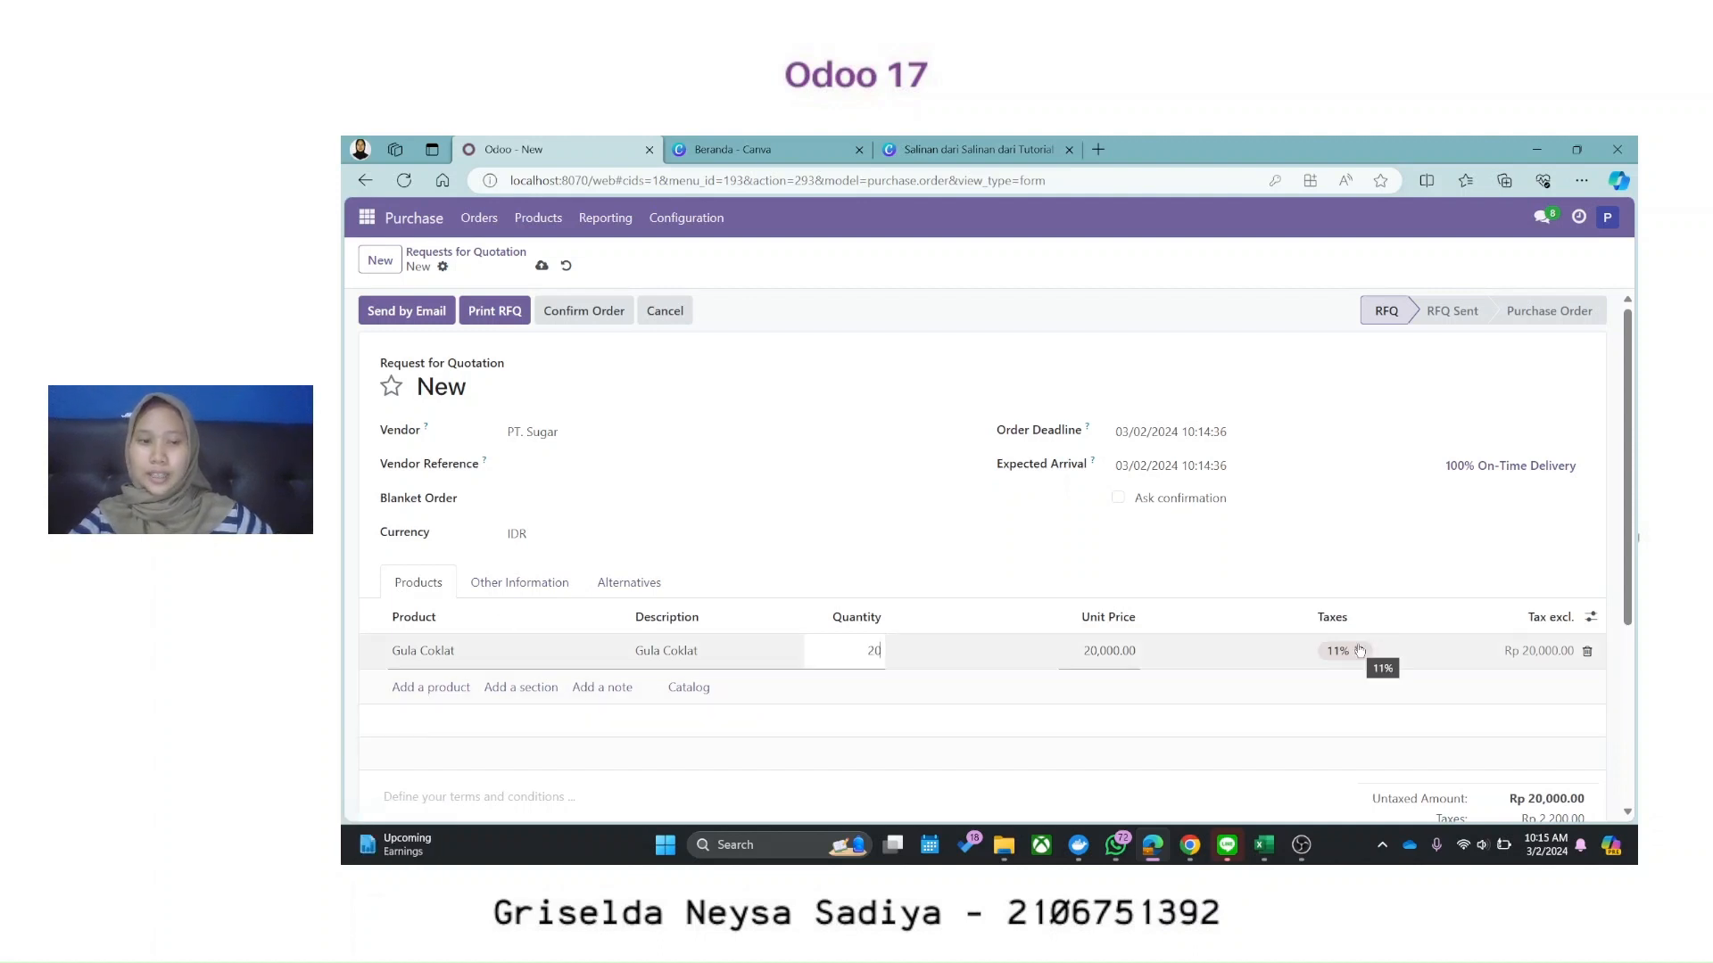
pyautogui.click(340, 707)
# Step: Add a second line for Gula Merah with quantity 10
pyautogui.click(431, 687)
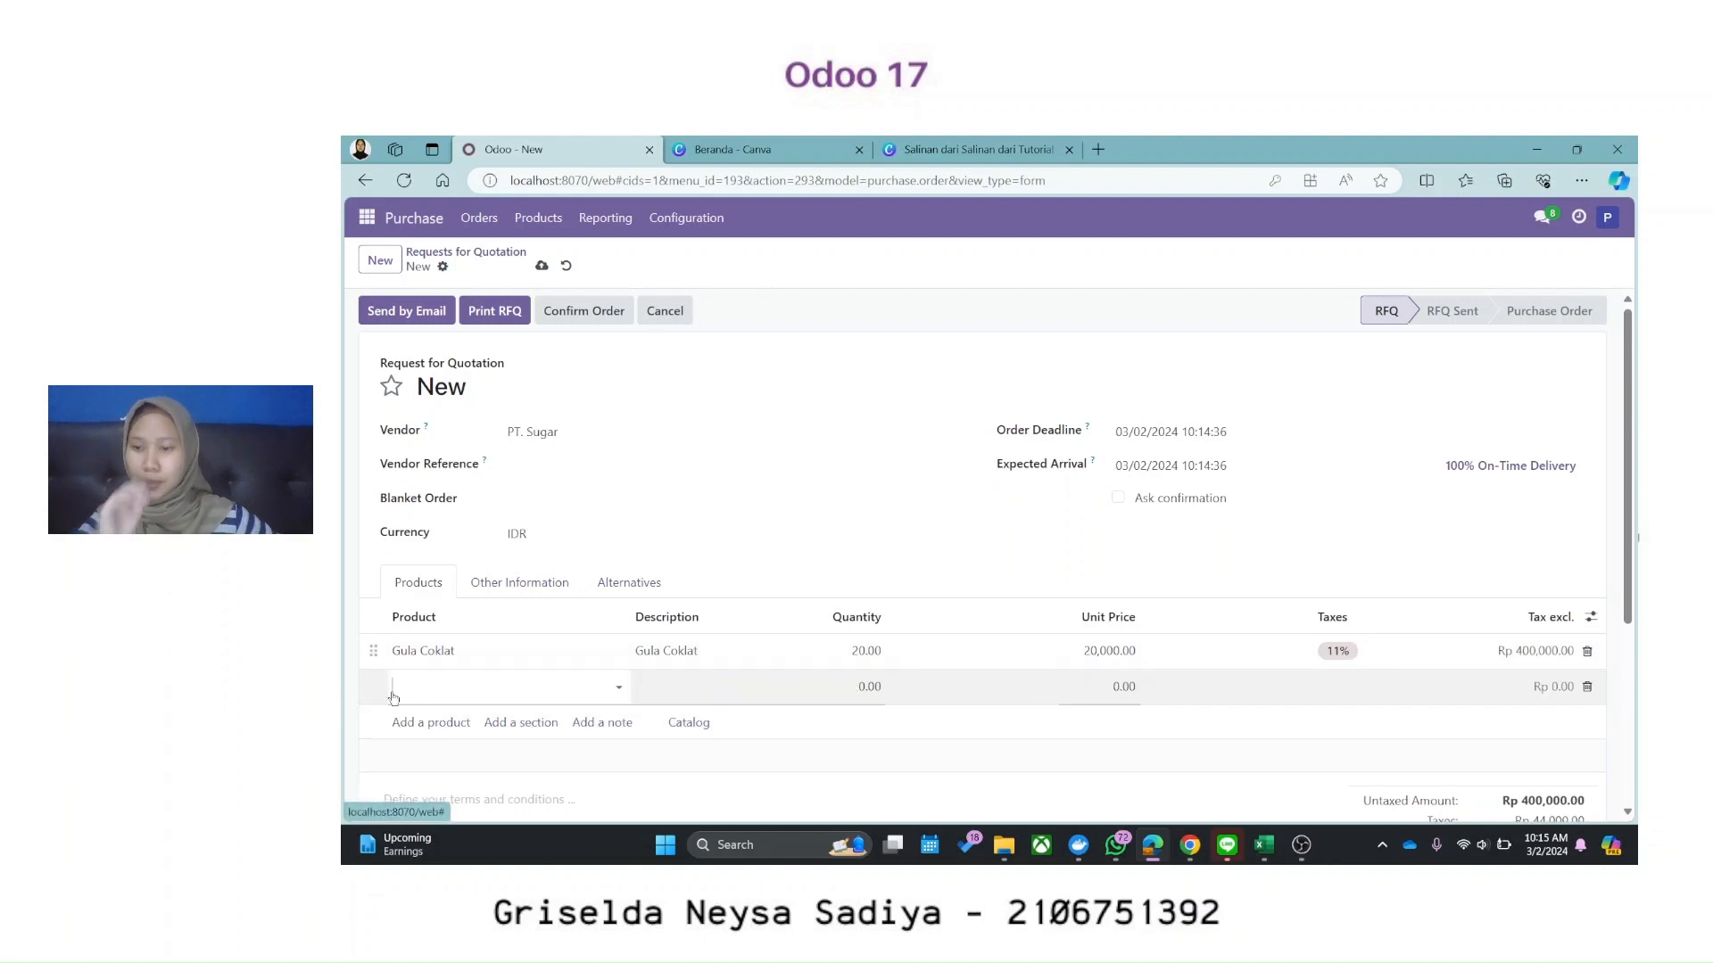
pyautogui.click(624, 680)
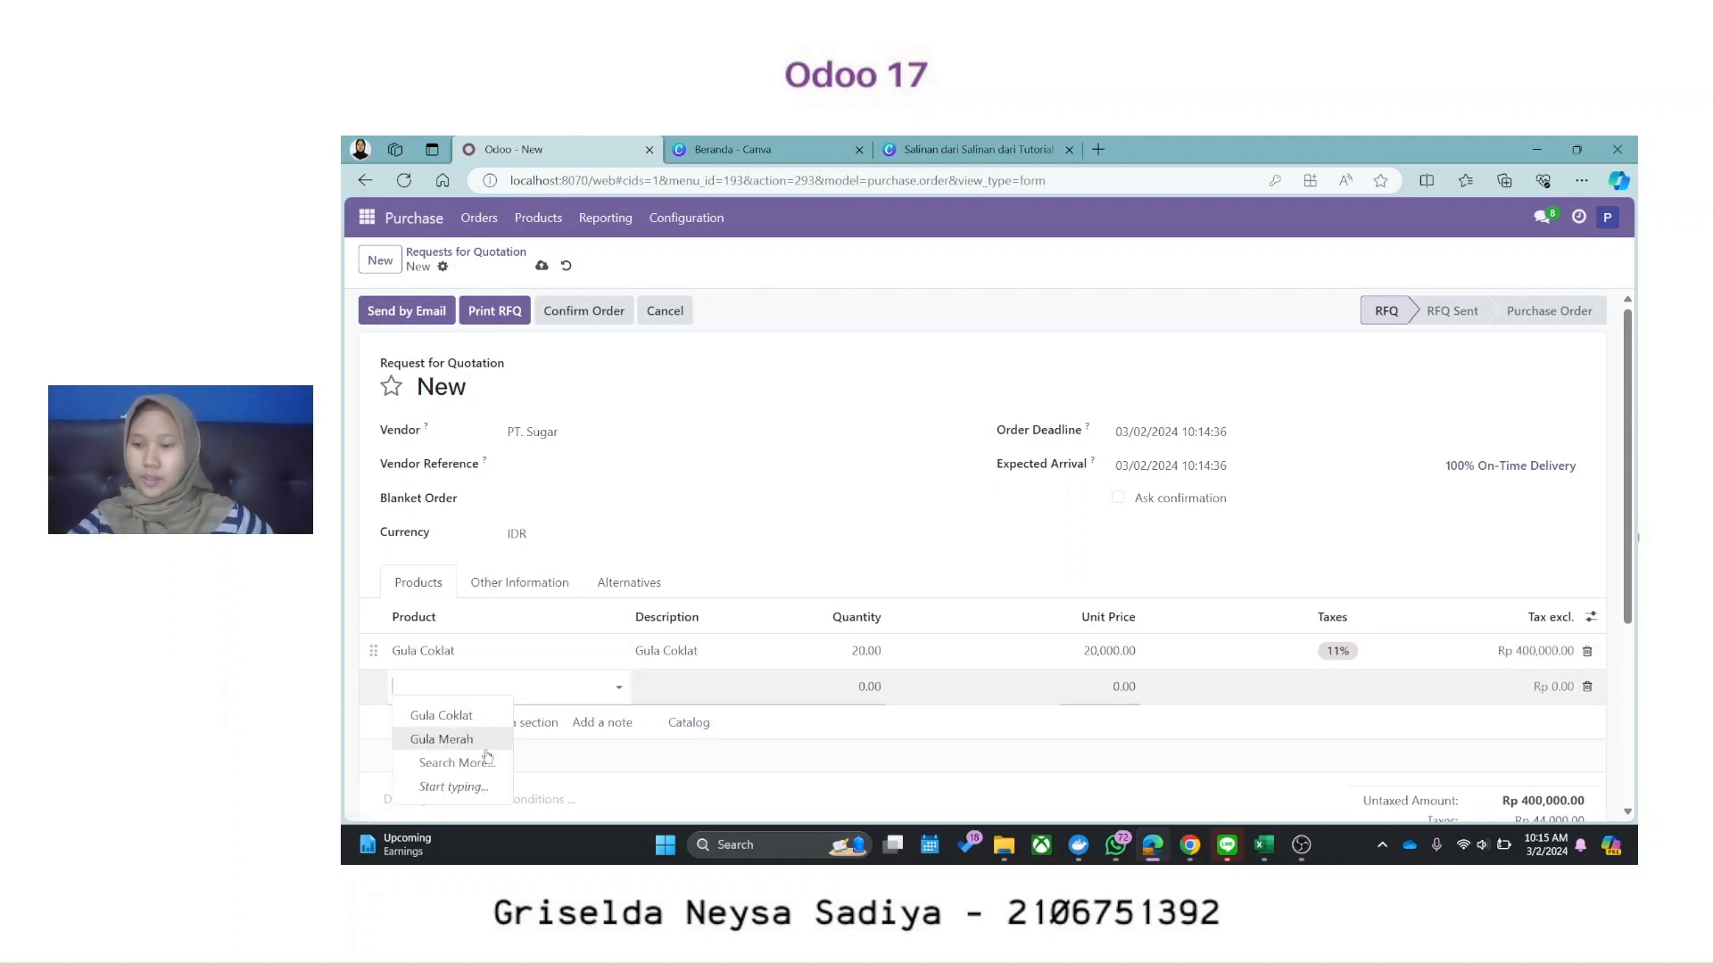
pyautogui.click(442, 740)
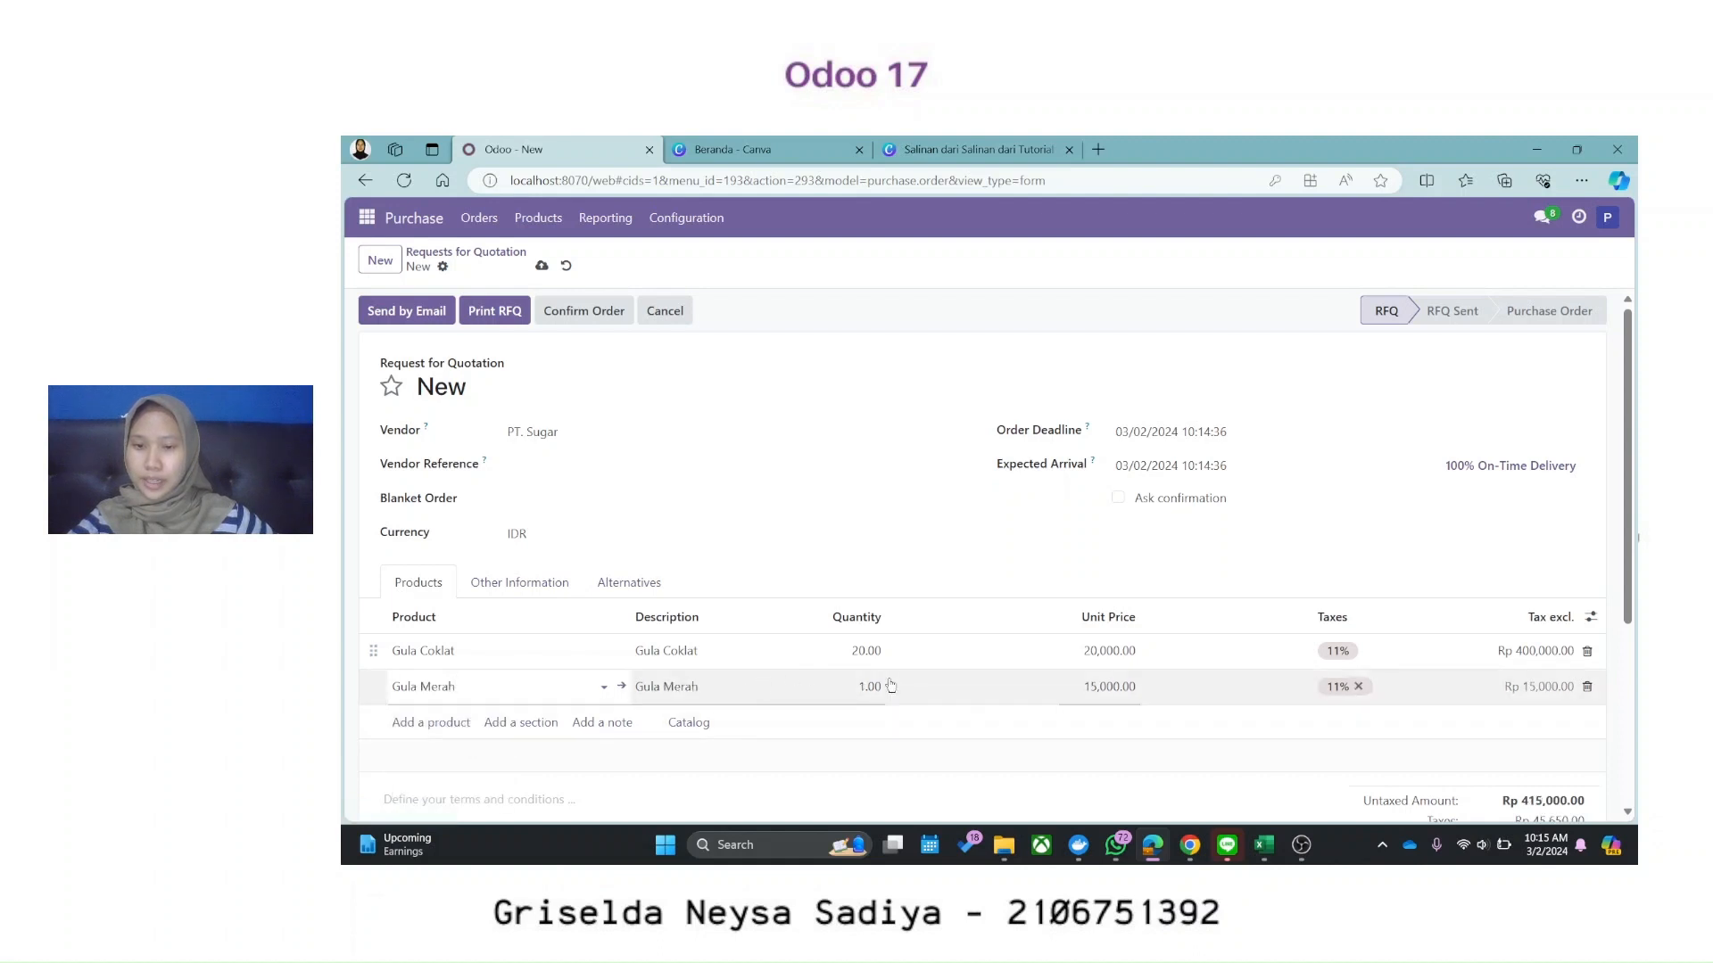
pyautogui.click(868, 686)
pyautogui.write('10')
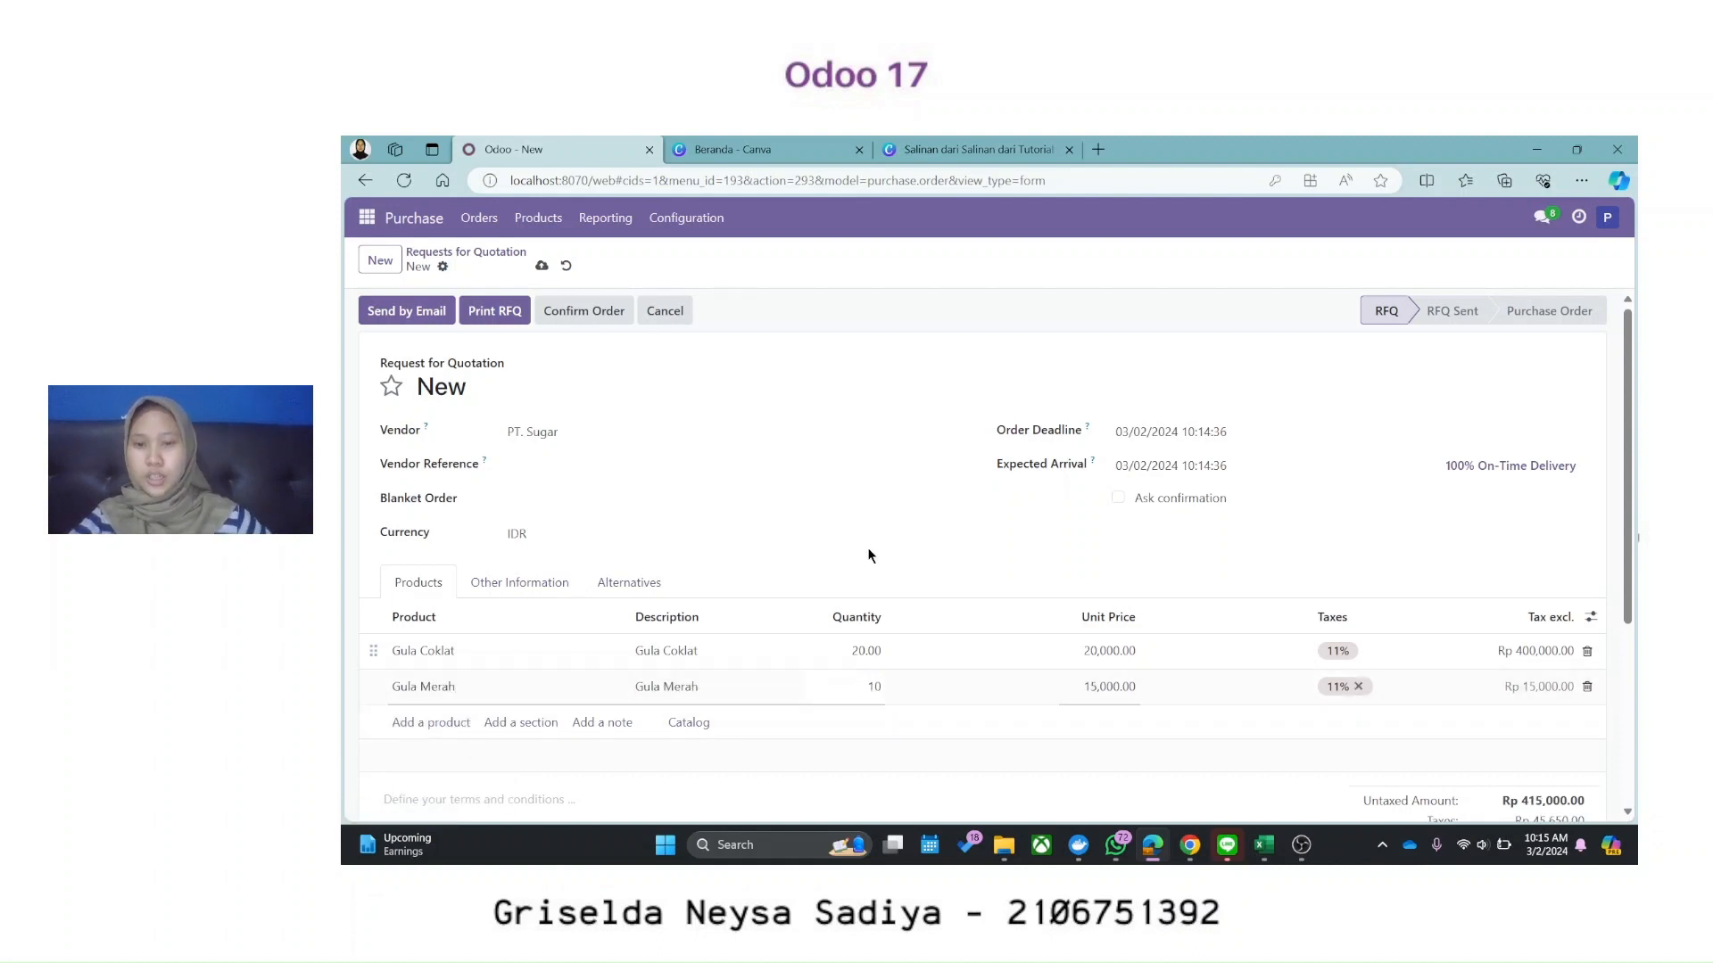
pyautogui.click(876, 560)
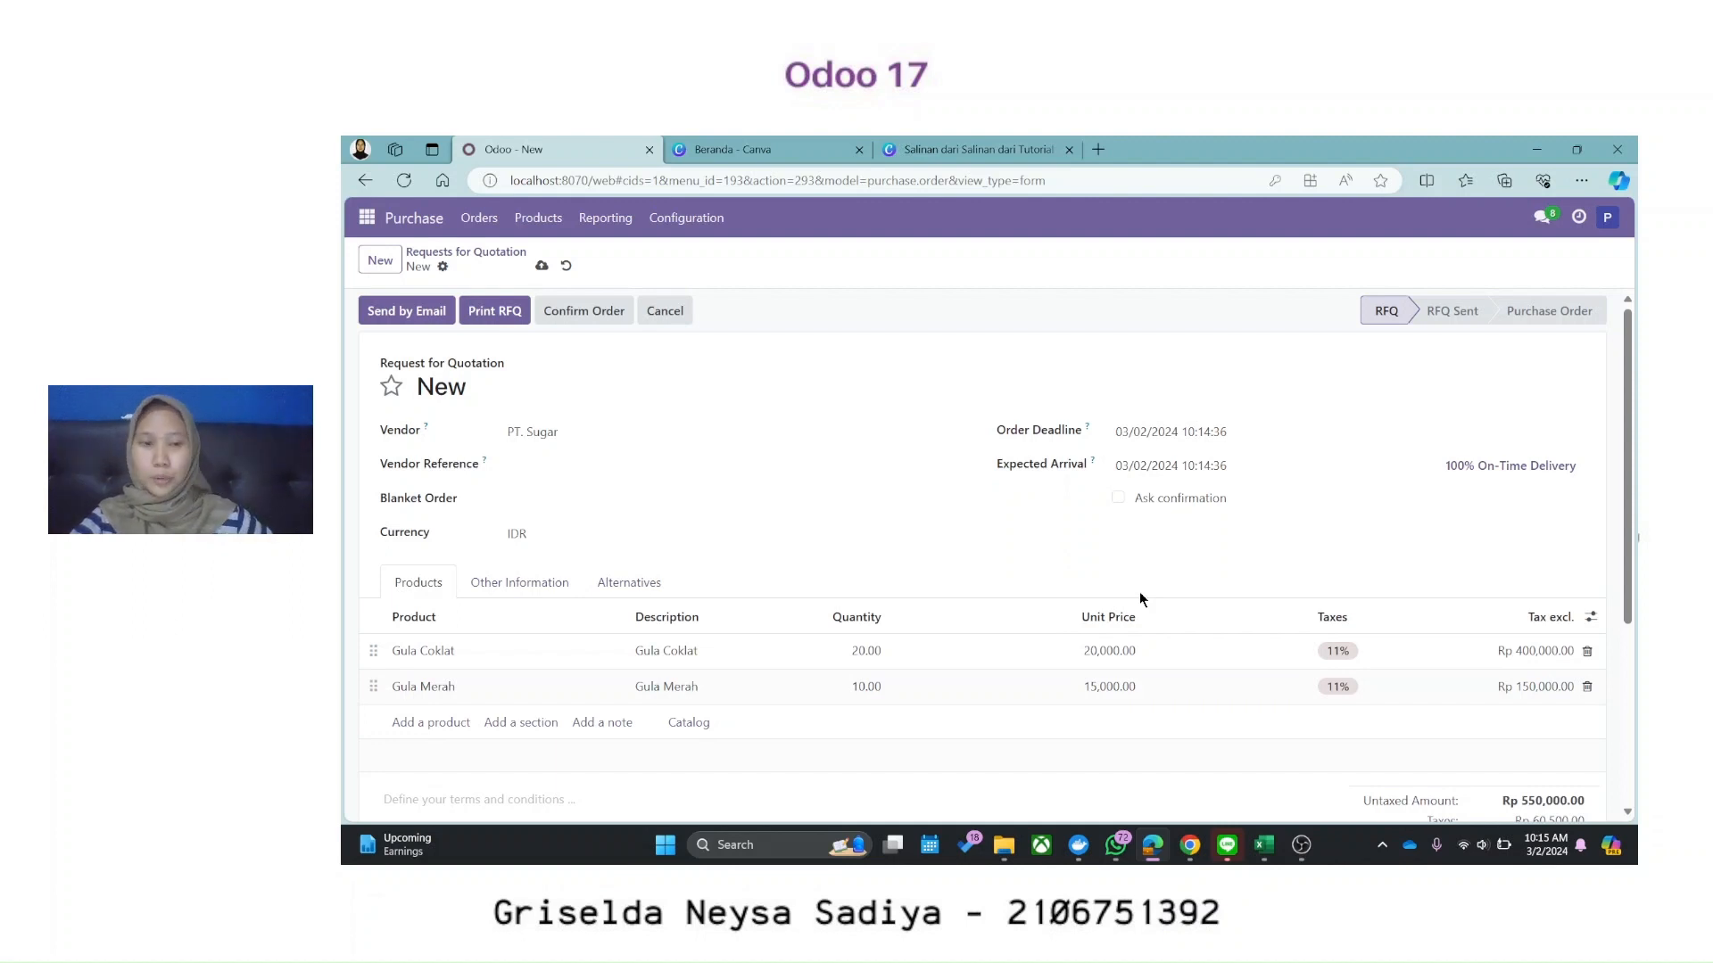
# Step: Remove the 11% tax from both the Gula Coklat and Gula Merah lines
pyautogui.click(1371, 655)
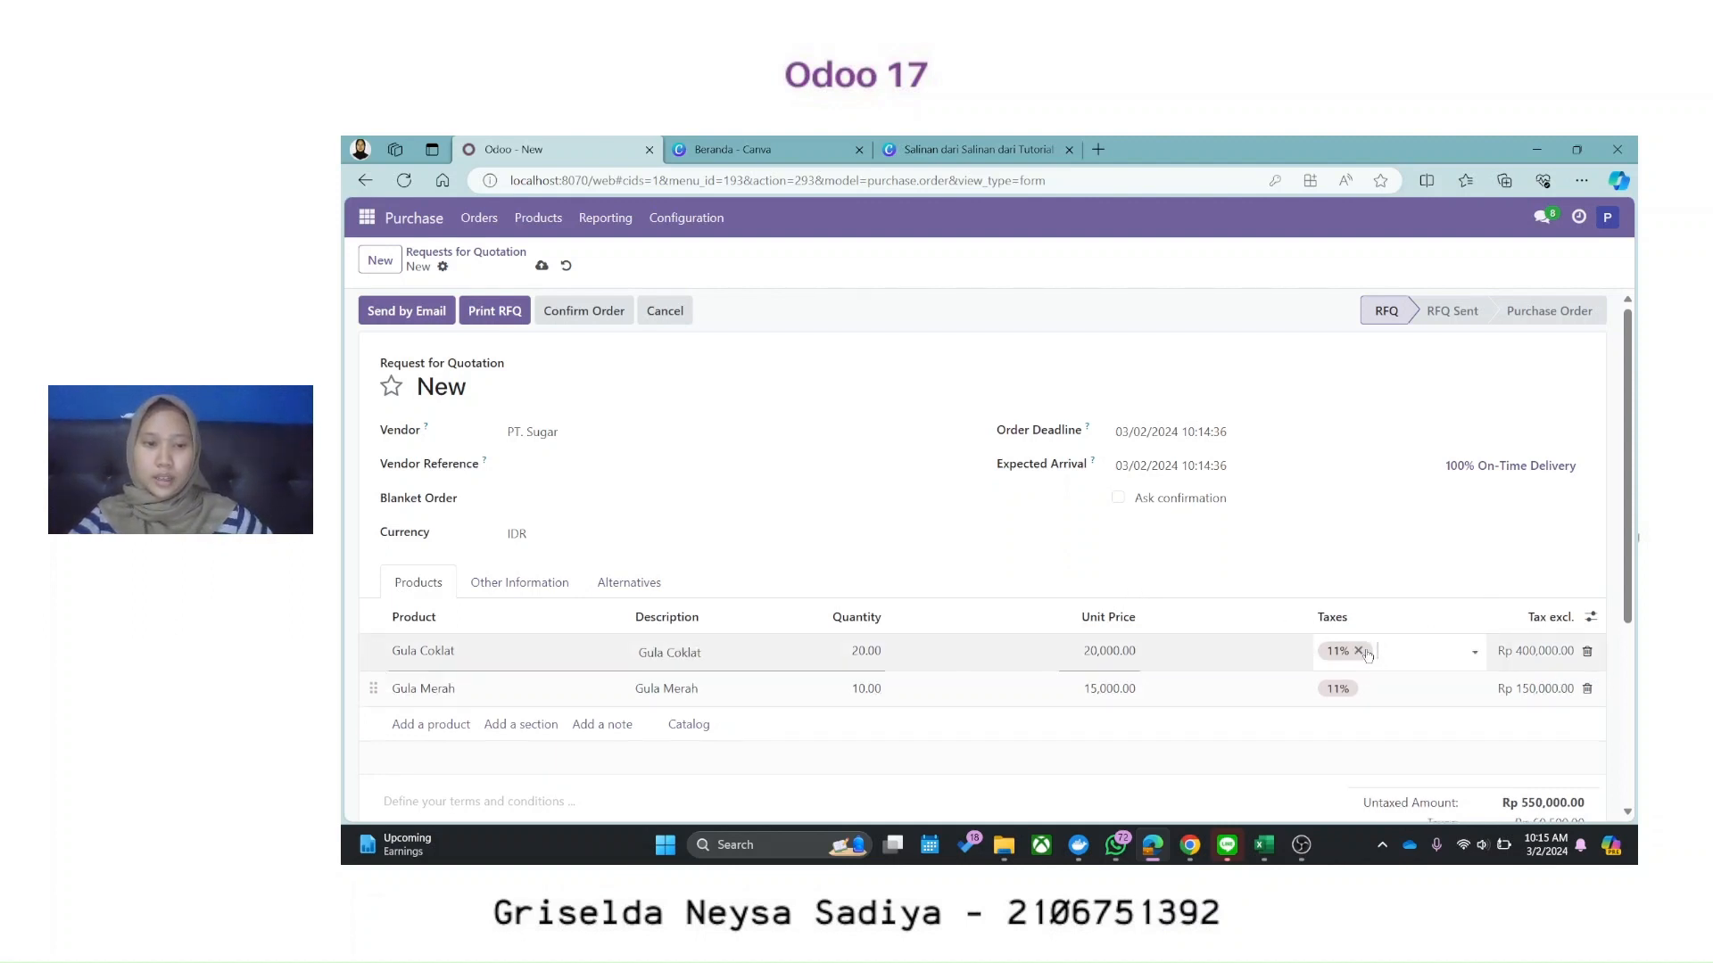
pyautogui.click(1349, 692)
pyautogui.click(1359, 688)
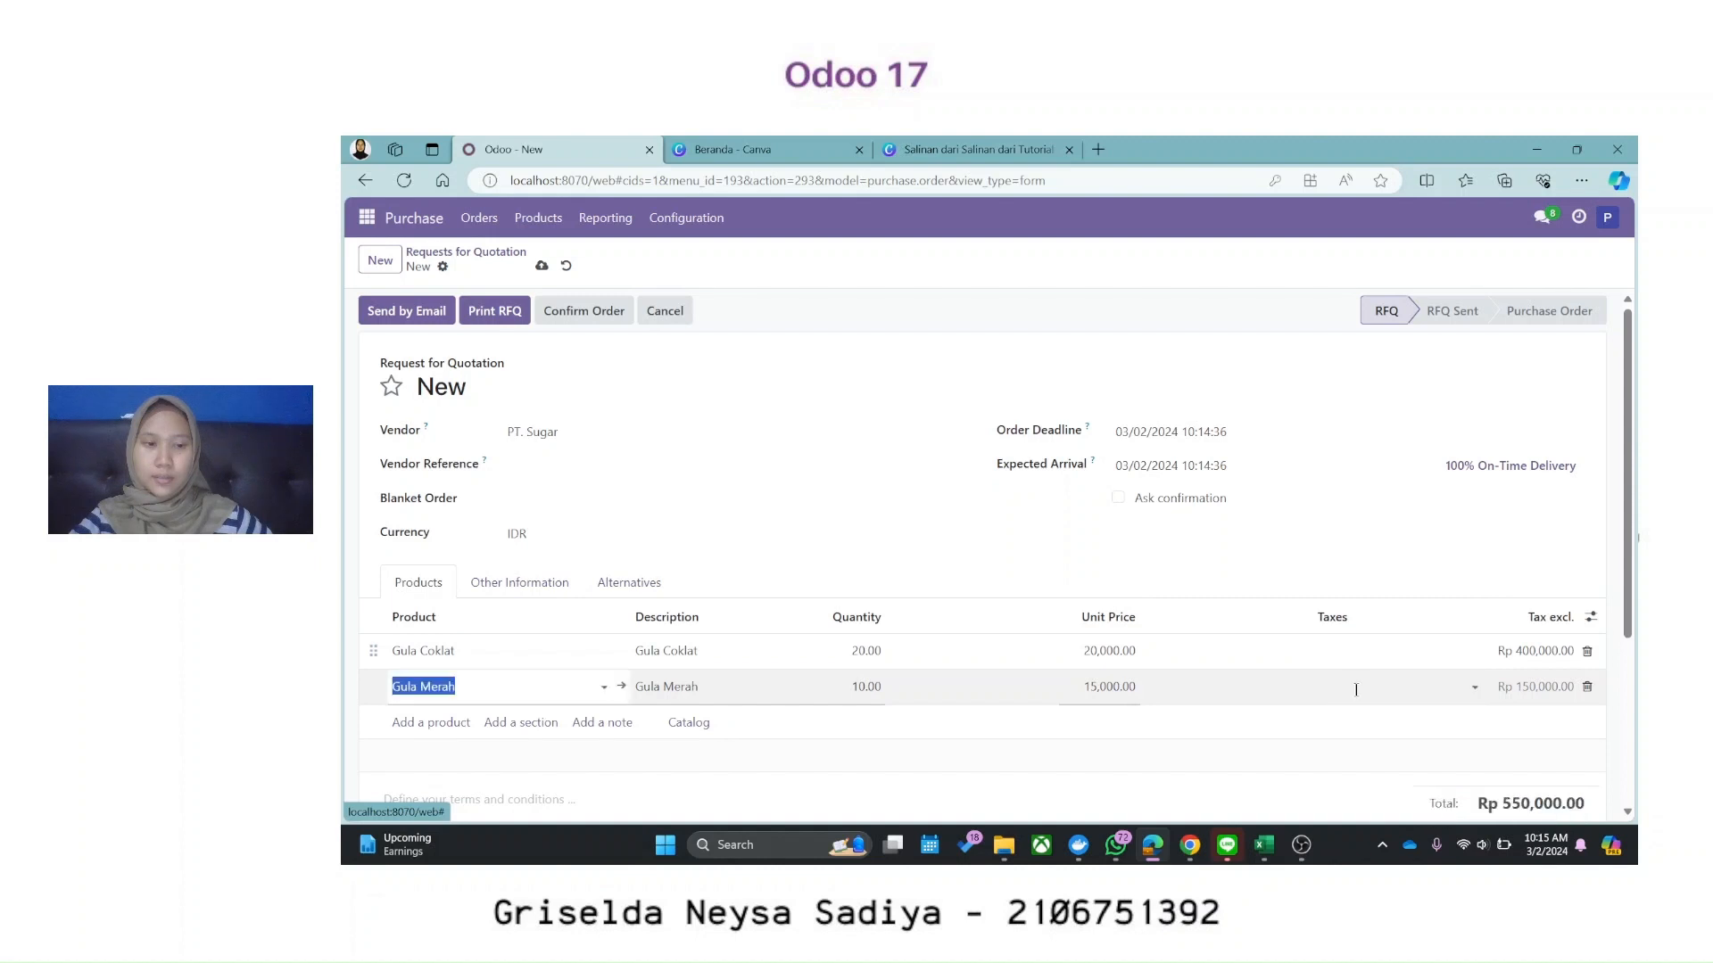
pyautogui.scroll(-2, 1138, 665)
pyautogui.scroll(2, 1135, 636)
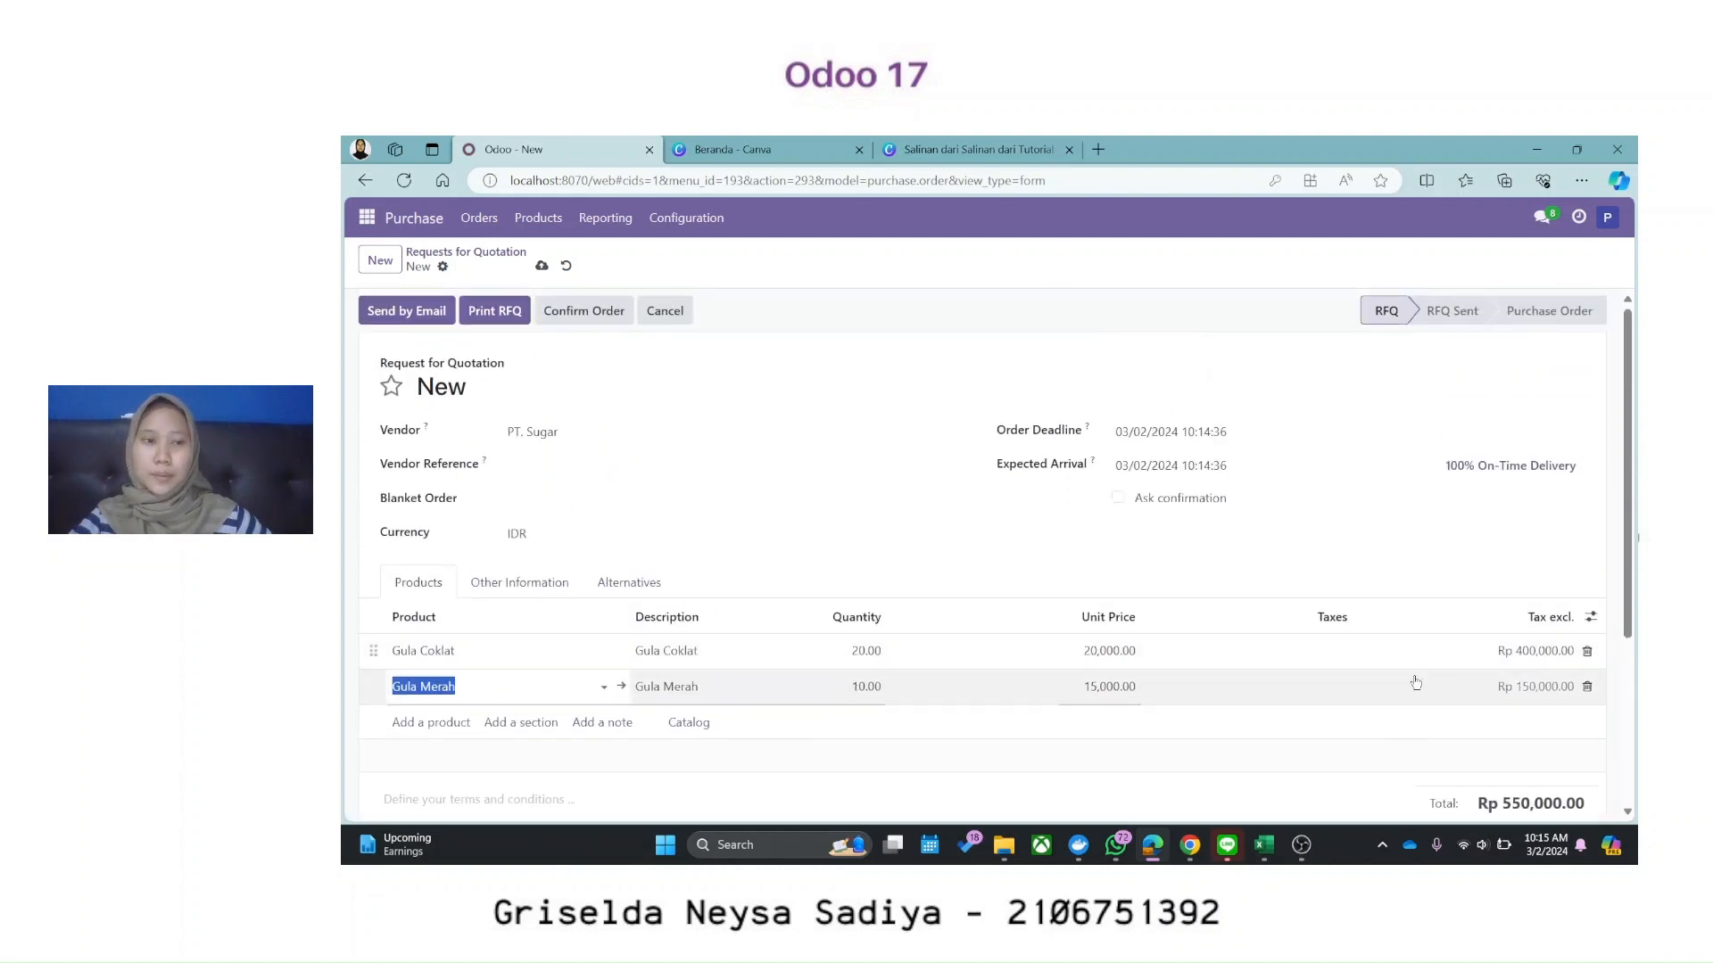
pyautogui.click(848, 481)
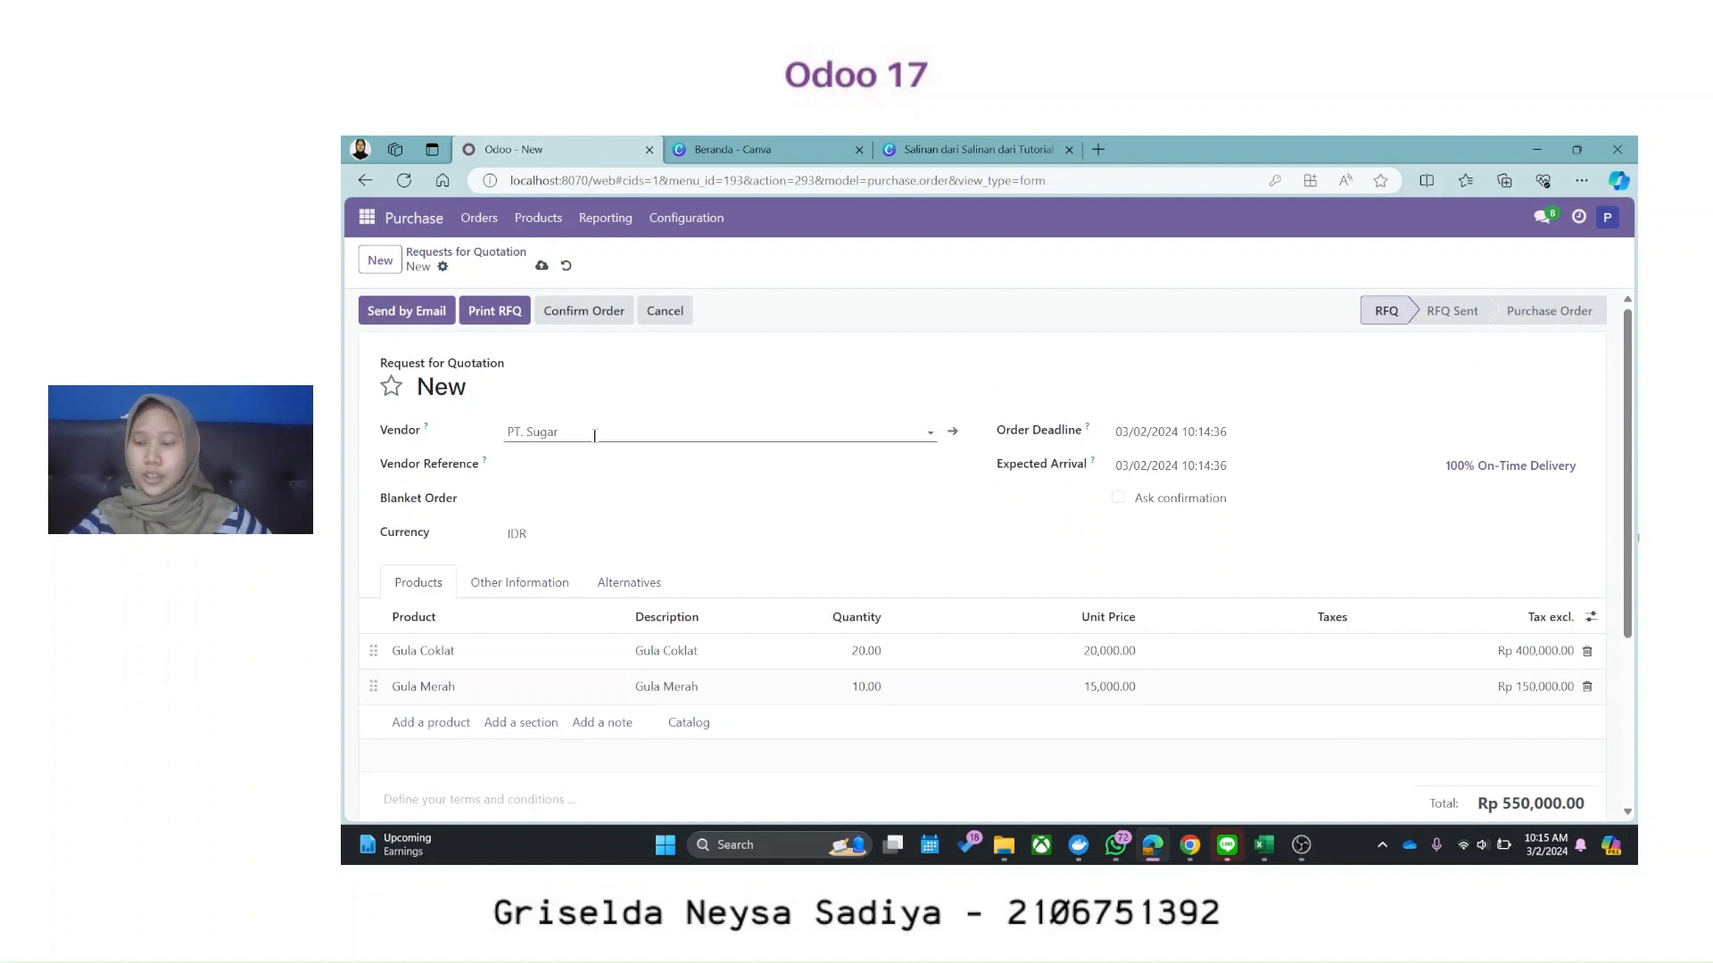
# Step: Save RFQ P00006, email it to PT. Sugar, and open the Create Alternative dialog
pyautogui.click(634, 582)
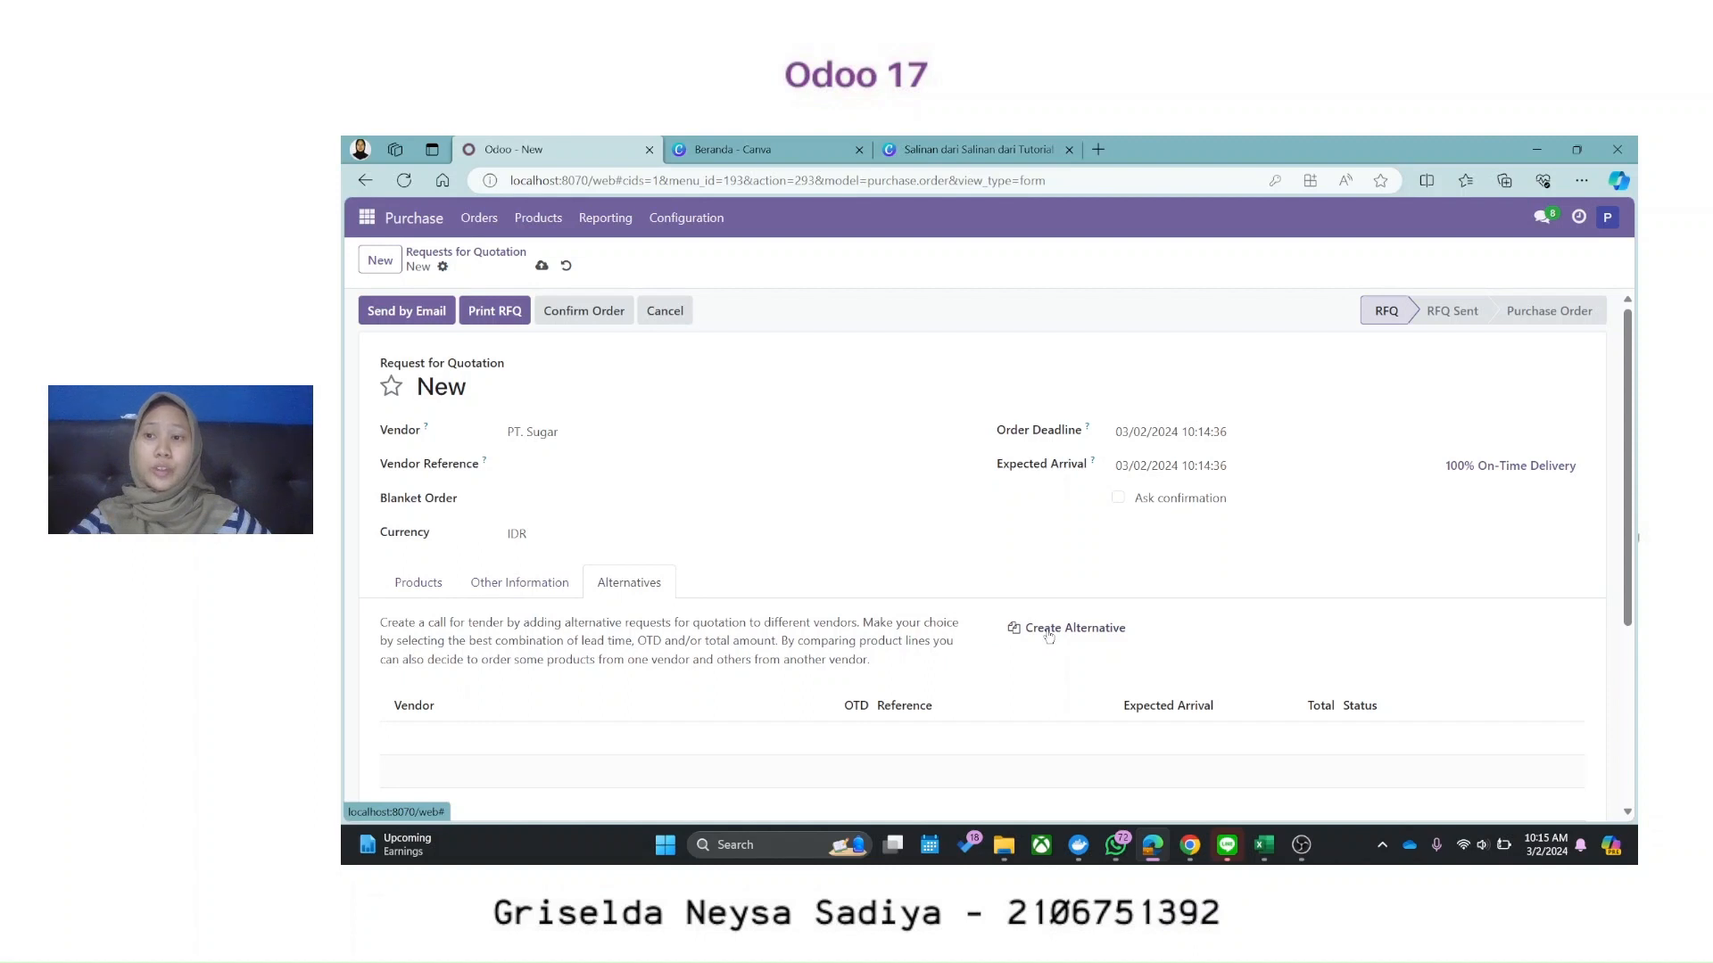
pyautogui.click(400, 323)
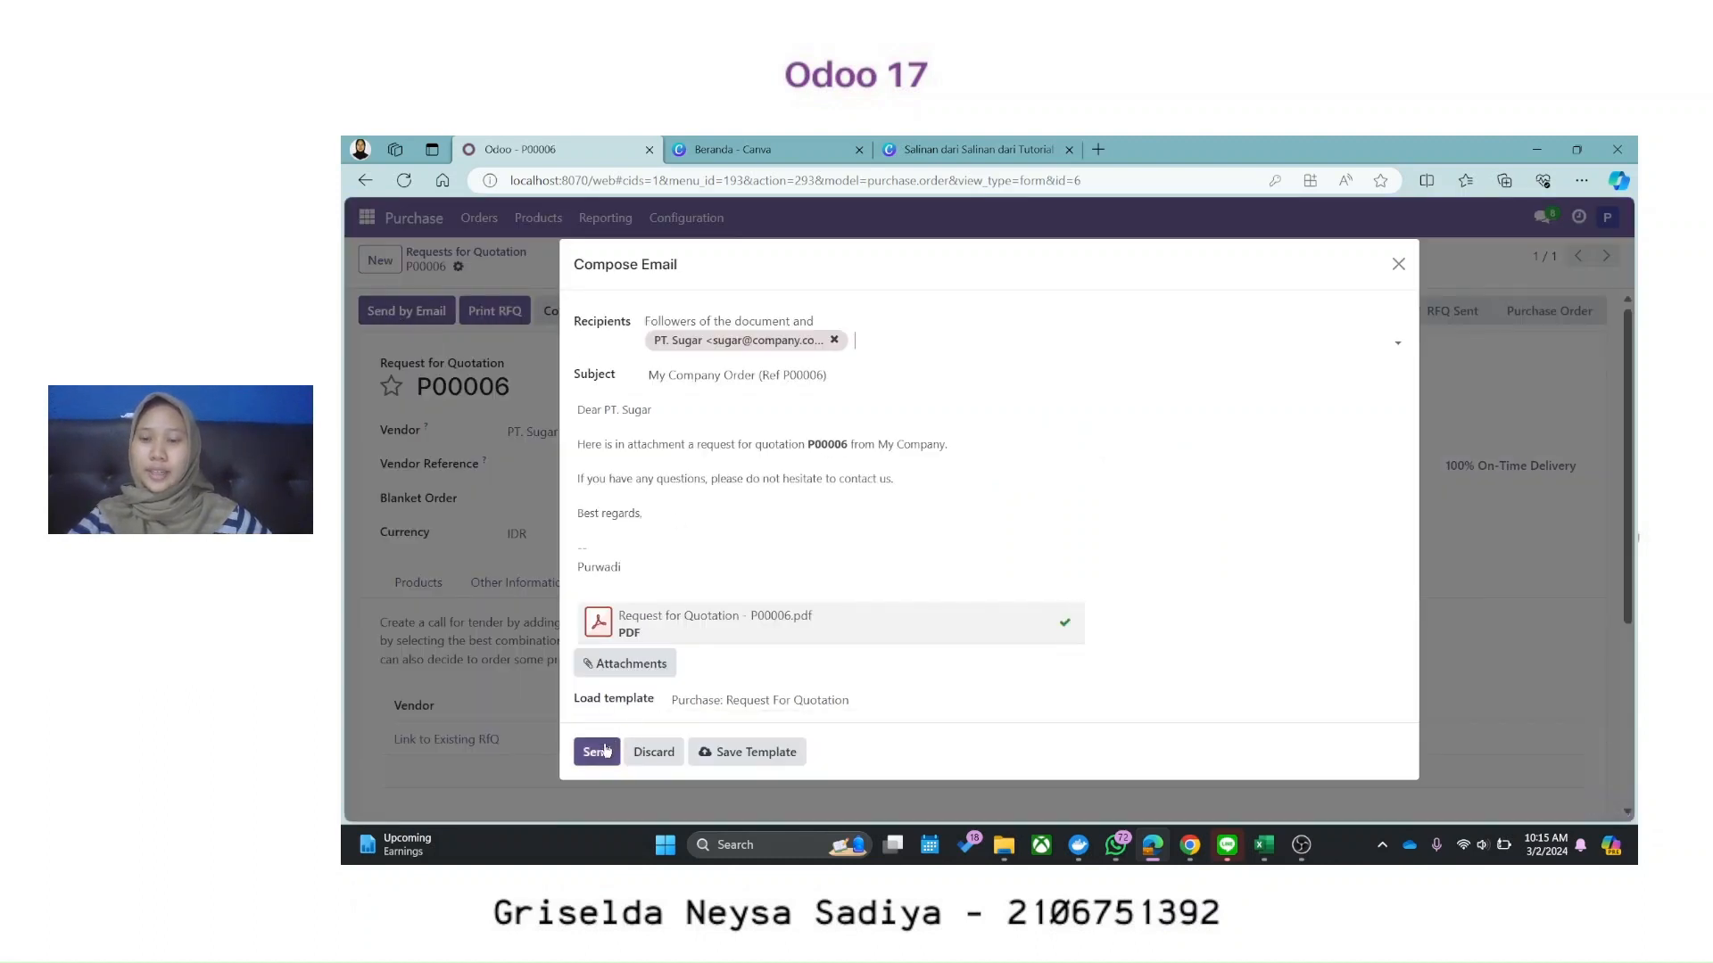
pyautogui.click(606, 752)
pyautogui.click(1051, 632)
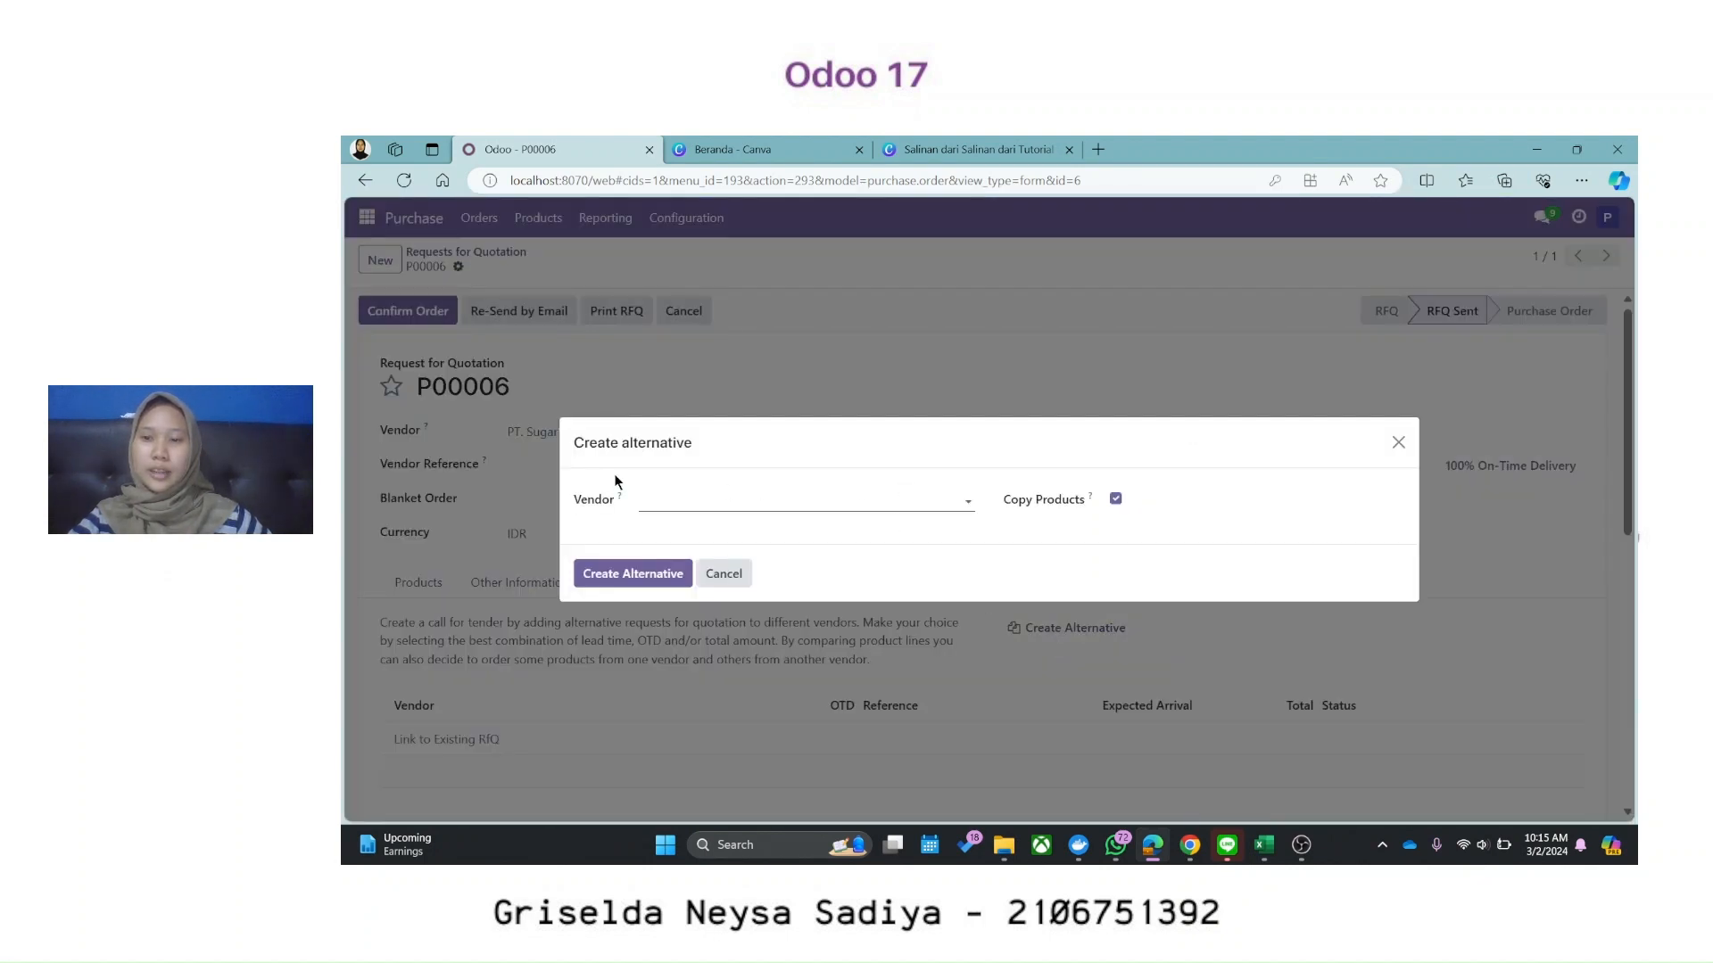
# Step: Create alternative RFQ P00007 for PT. Gula, email it, and compare product lines with P00006
pyautogui.click(704, 505)
pyautogui.click(705, 602)
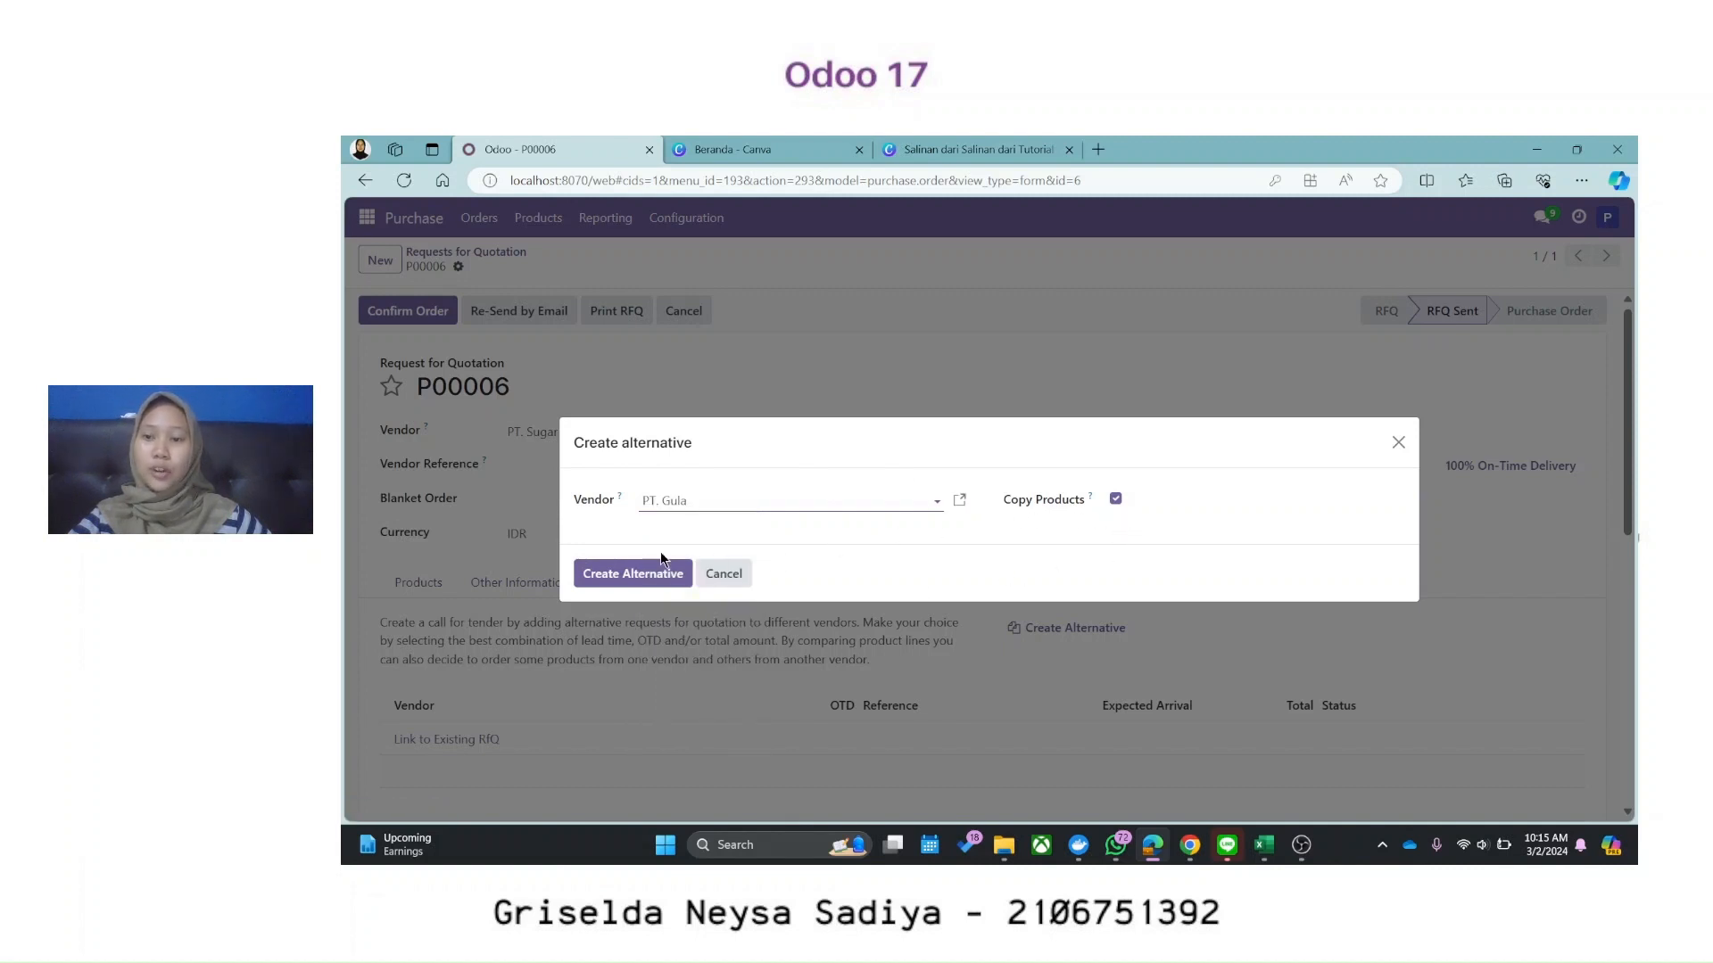
pyautogui.click(618, 577)
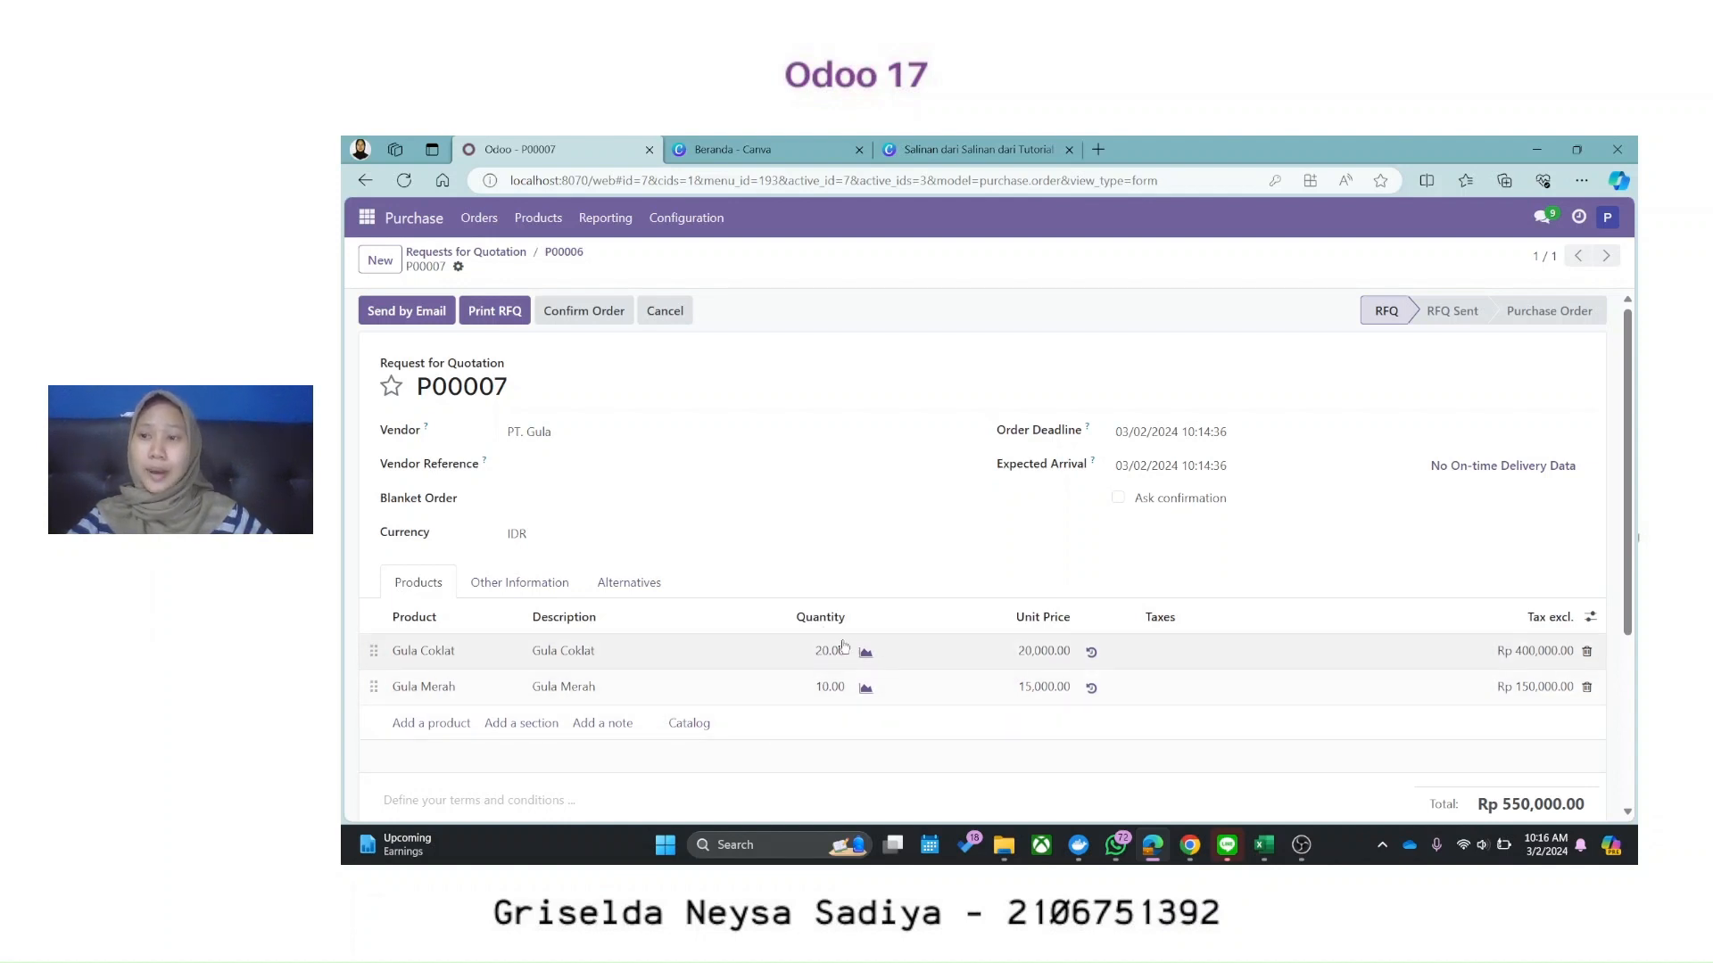
pyautogui.click(525, 317)
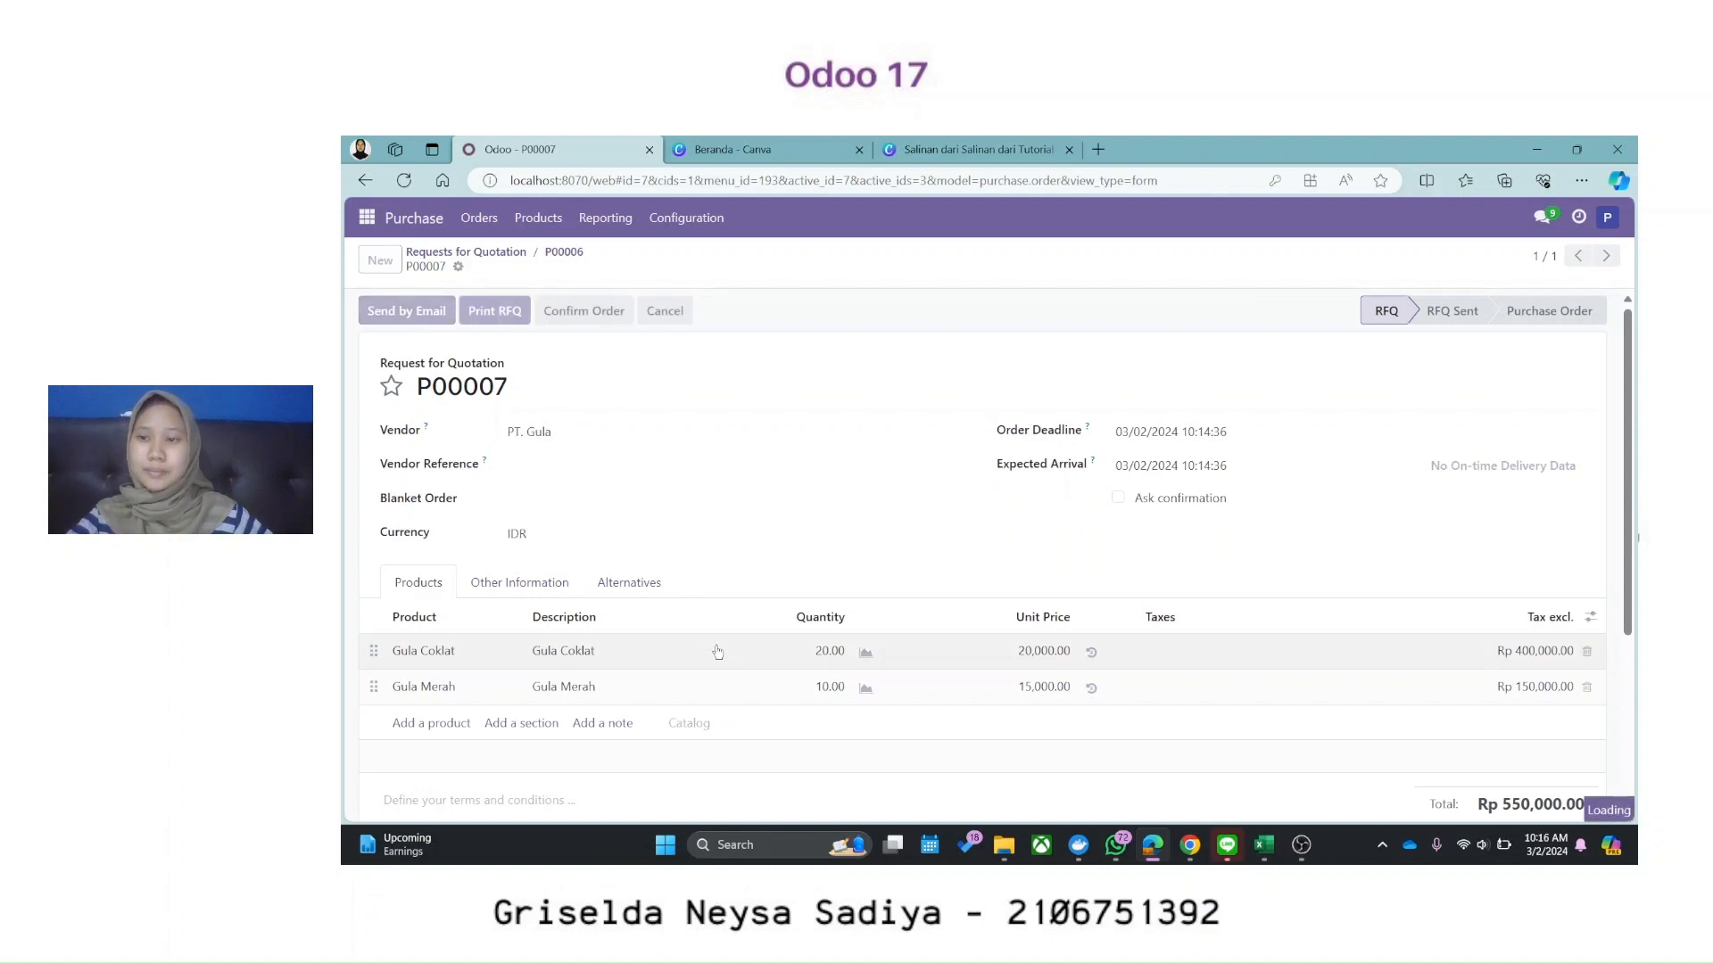
pyautogui.click(606, 755)
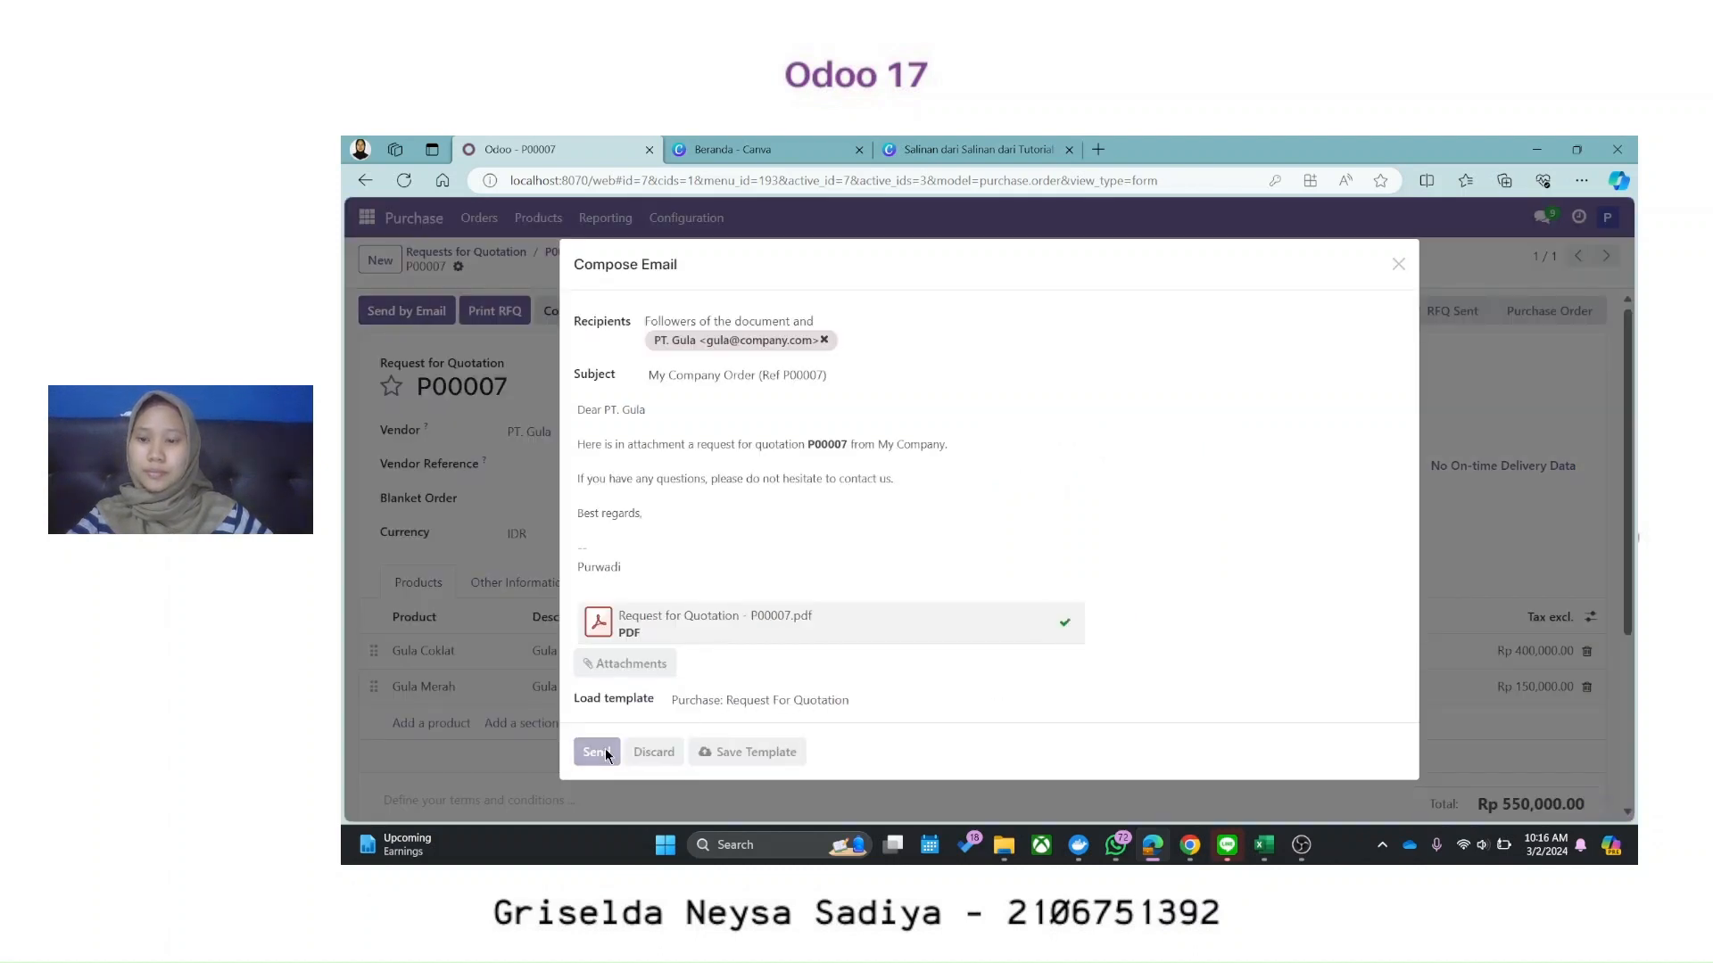
pyautogui.click(620, 596)
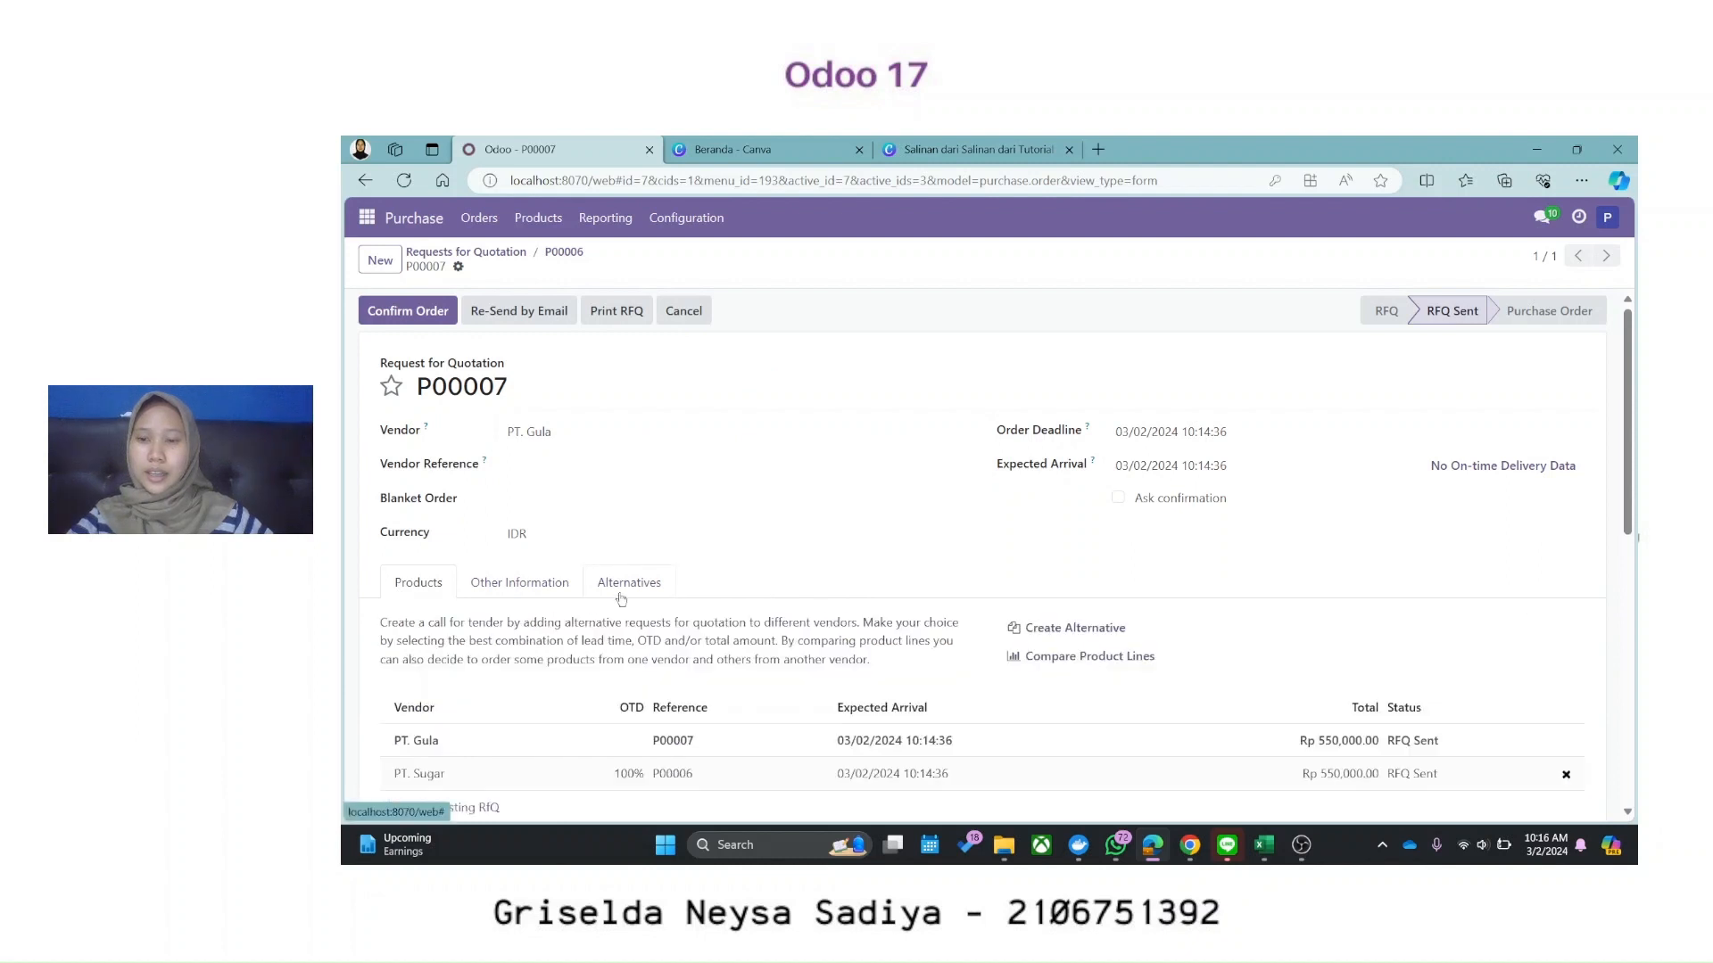
pyautogui.click(1070, 660)
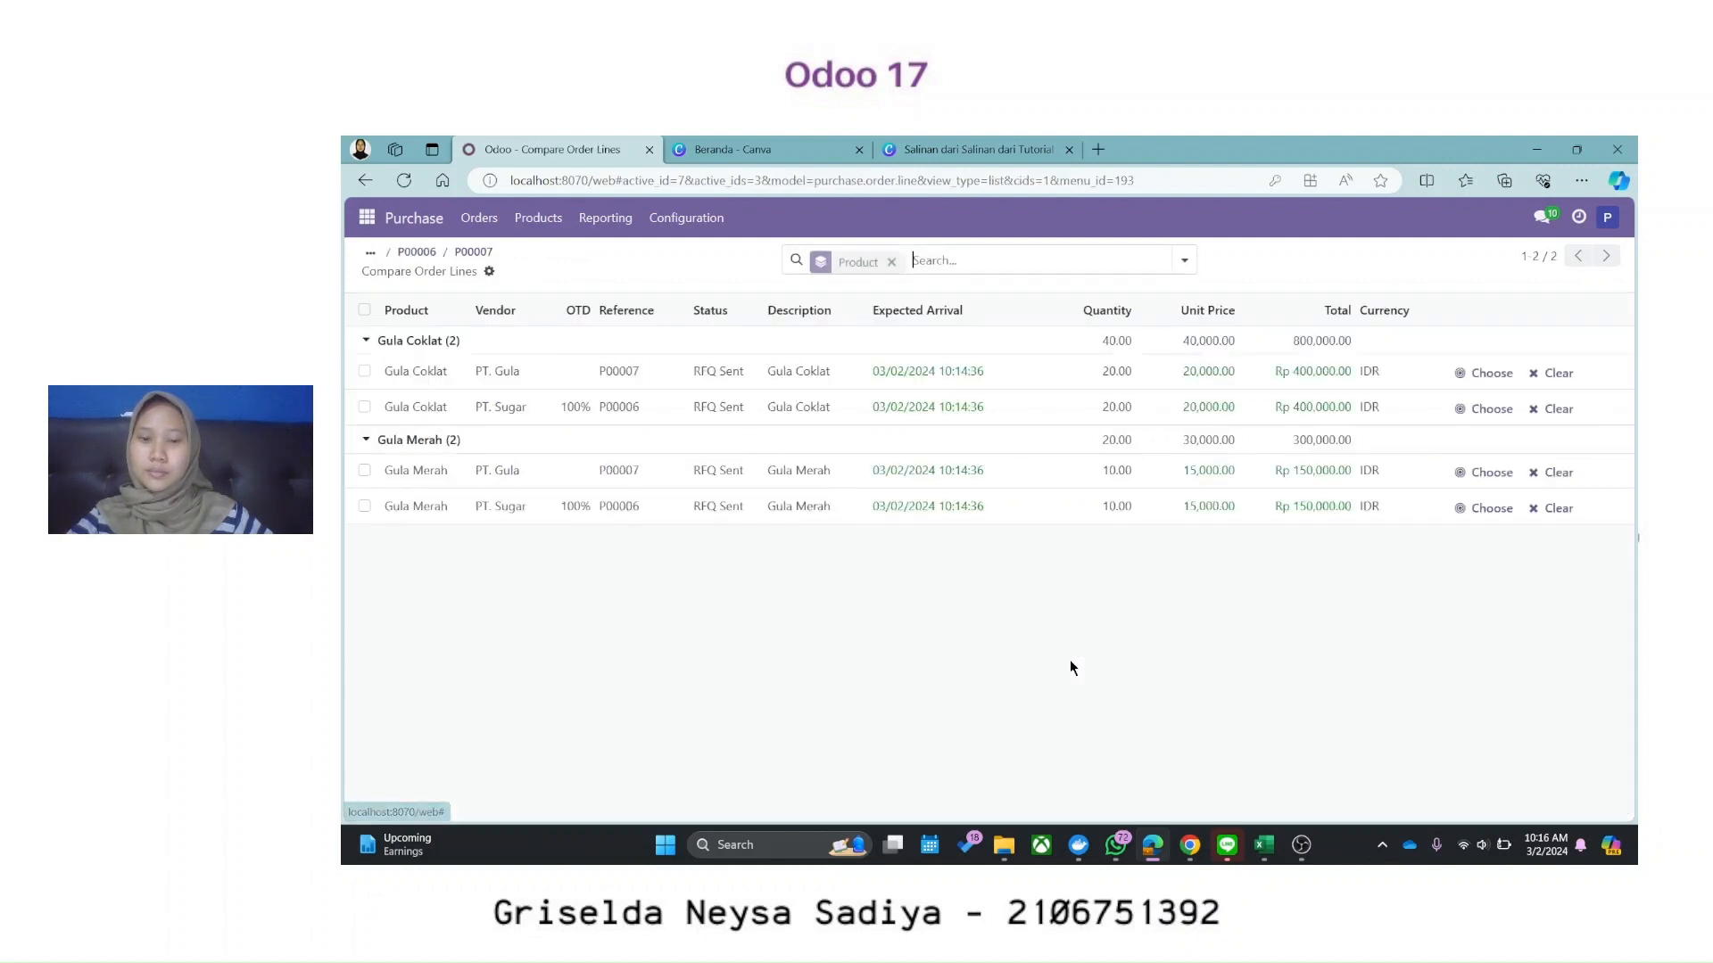
# Step: From P00007, create alternative RFQ P00008 for PT. Gula Putih with the same products
pyautogui.click(361, 178)
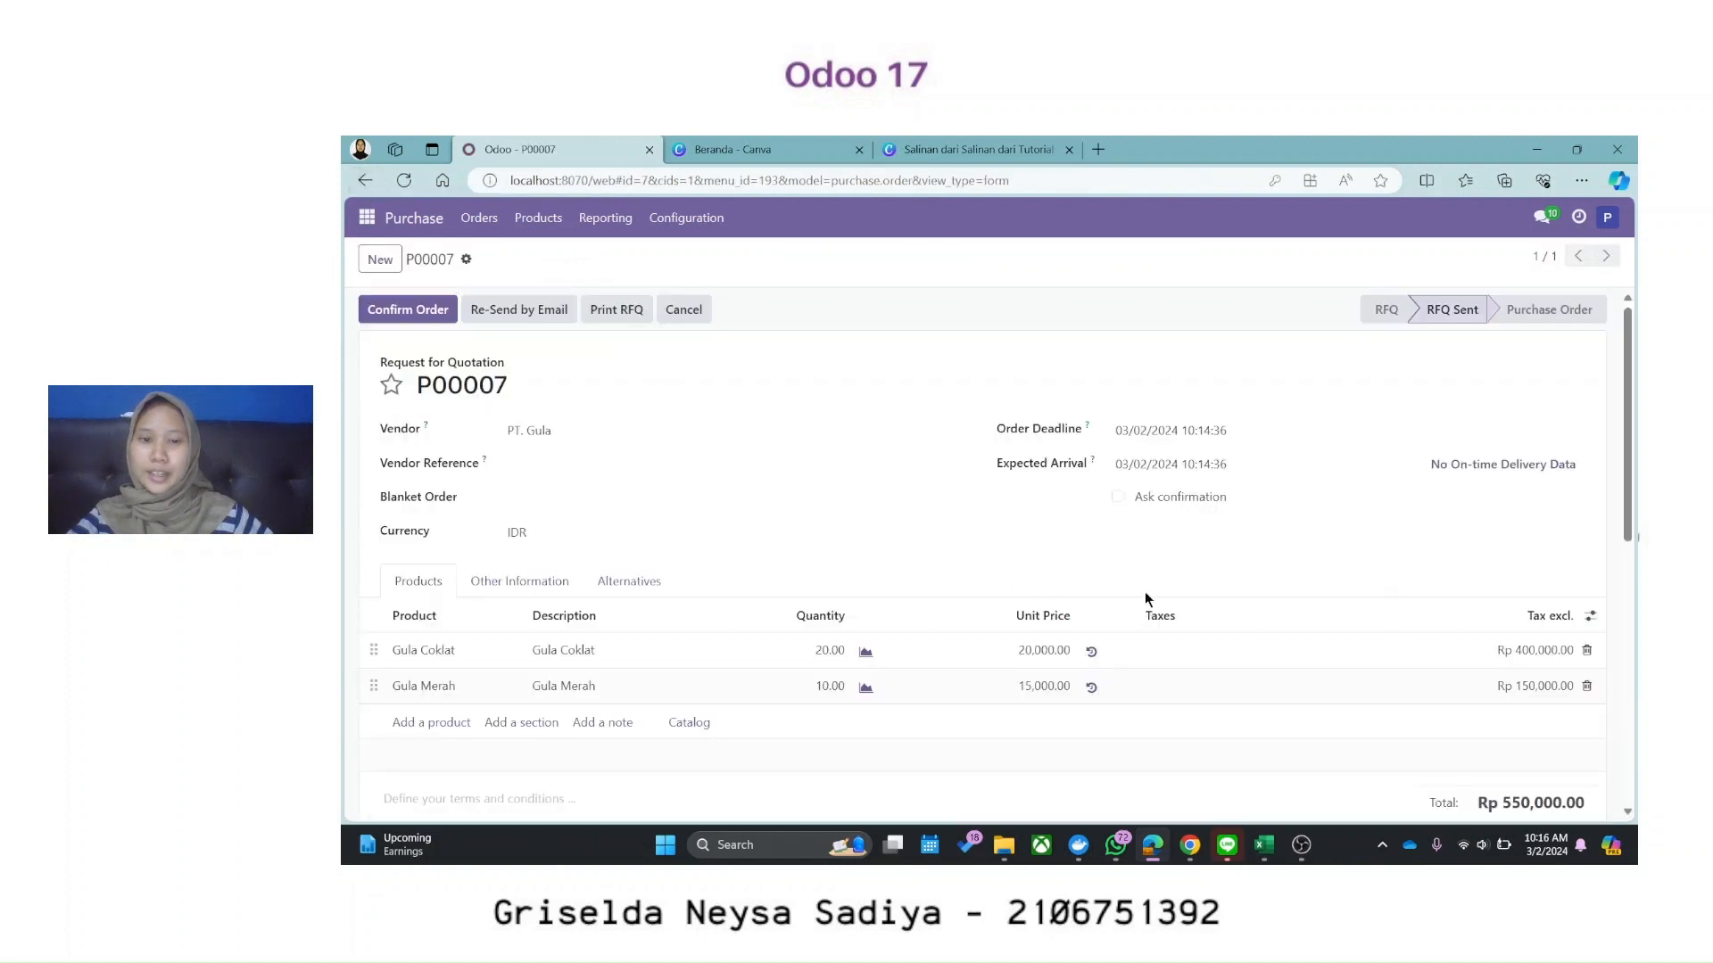
pyautogui.click(623, 583)
pyautogui.click(1085, 626)
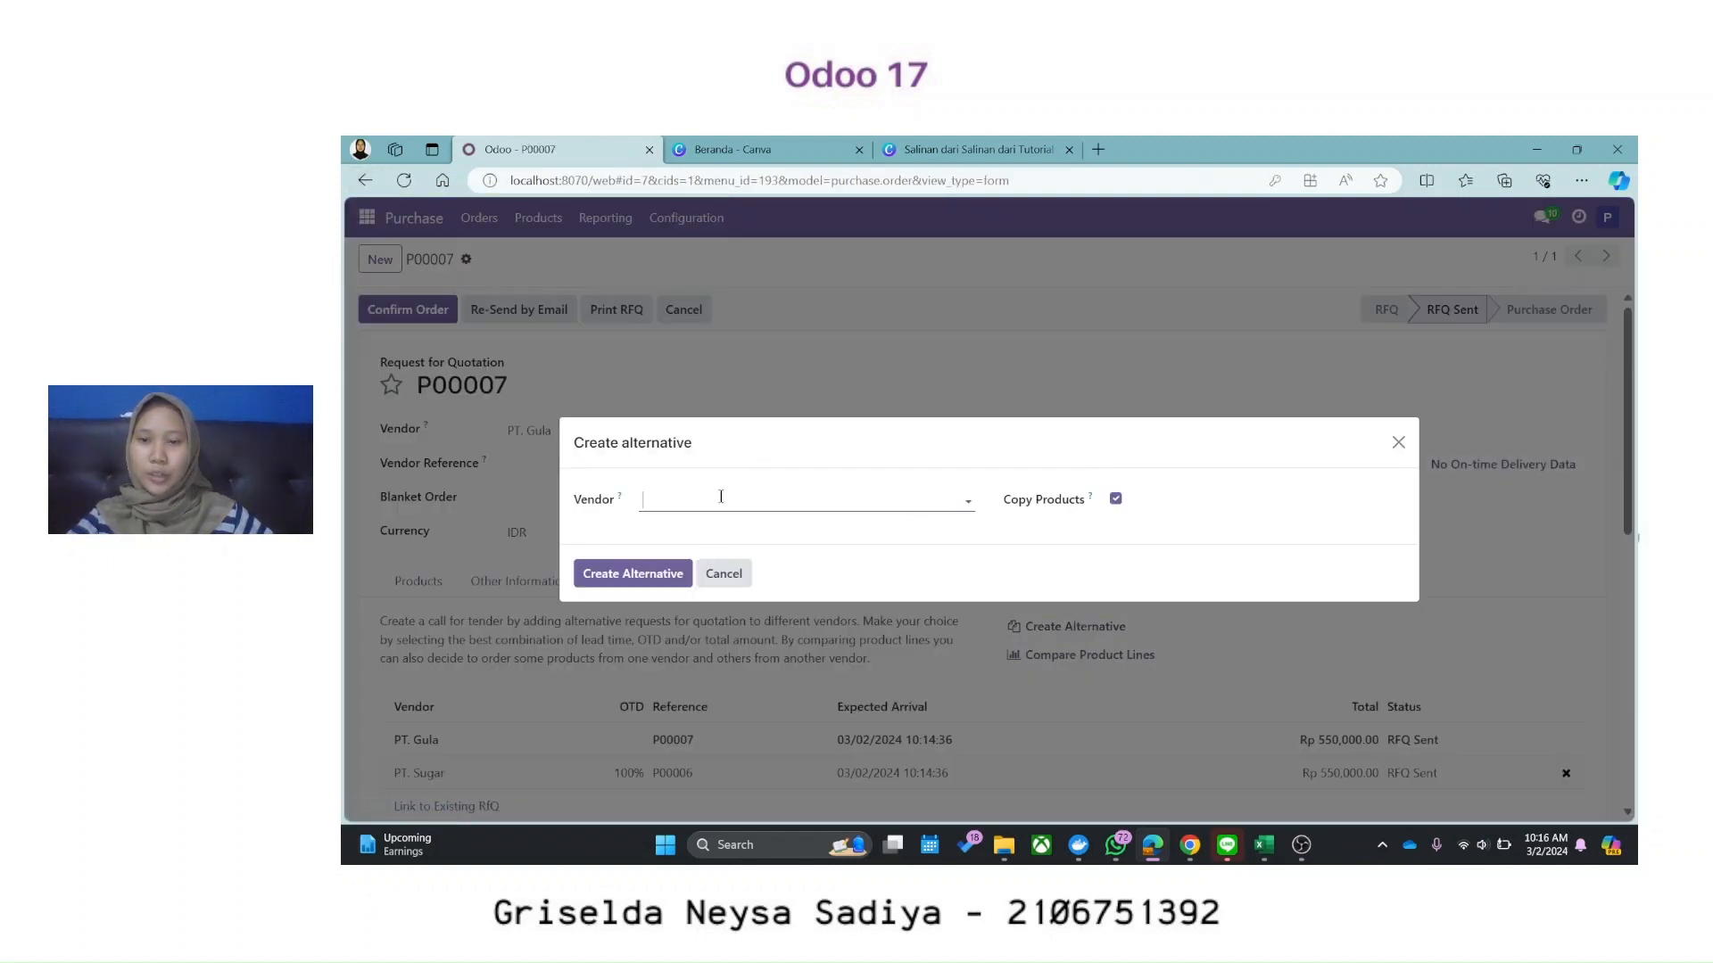
pyautogui.click(719, 498)
pyautogui.click(705, 612)
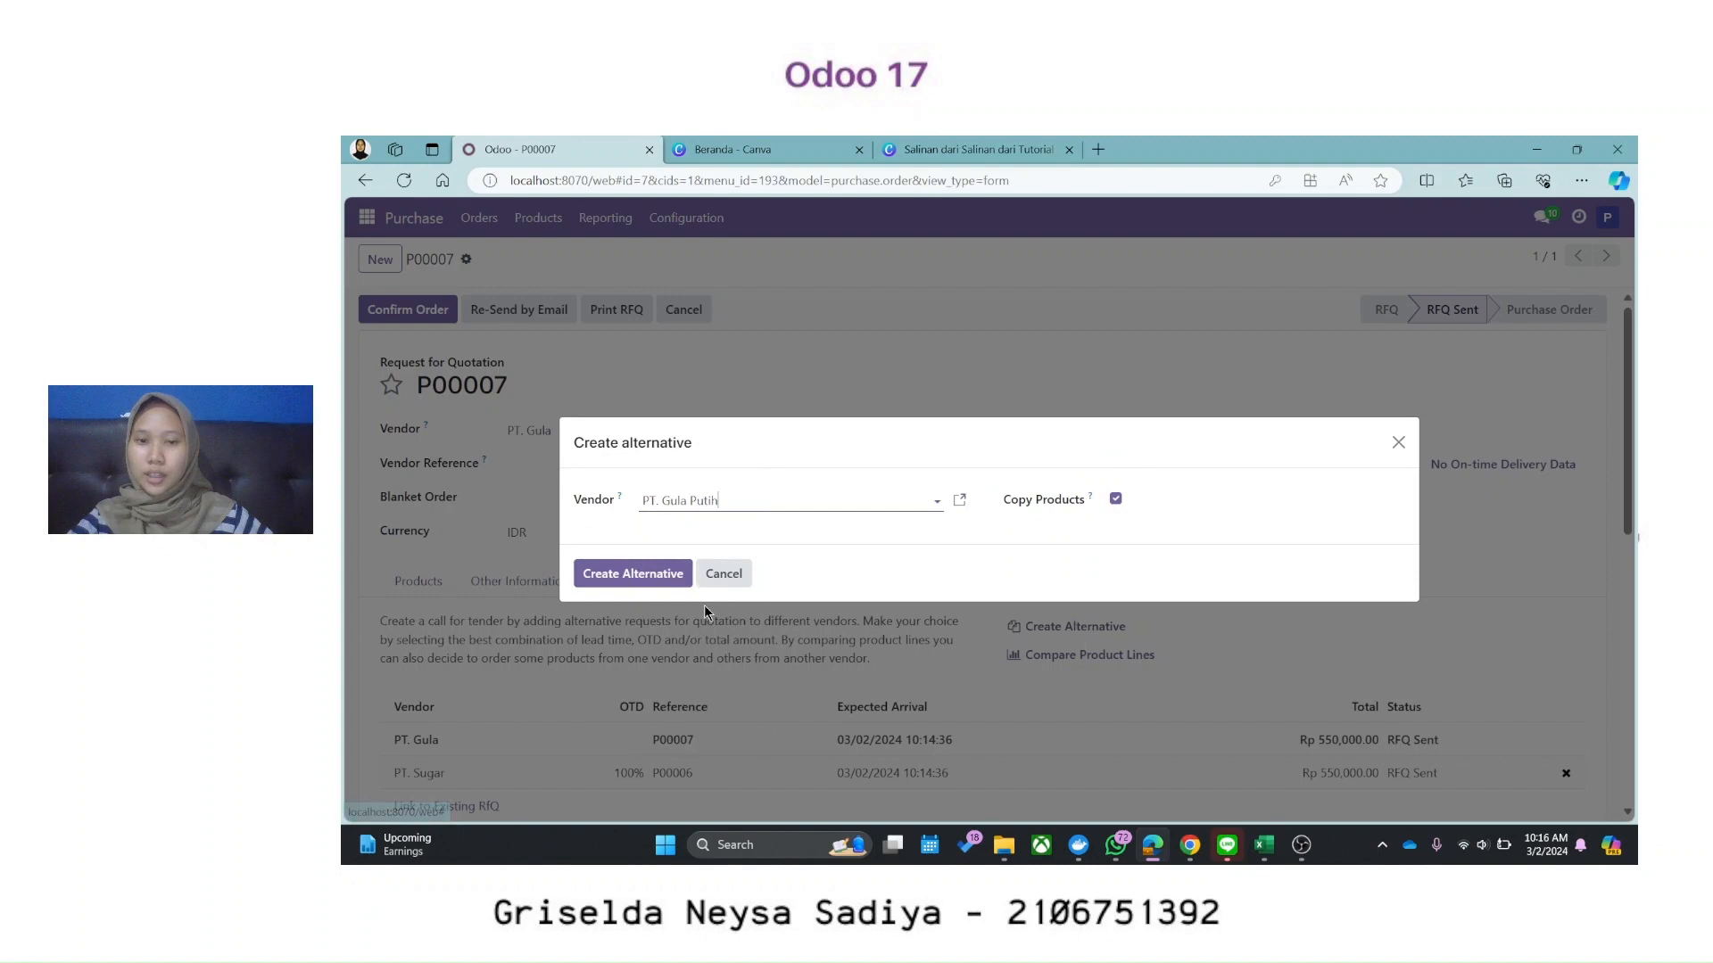
pyautogui.click(629, 579)
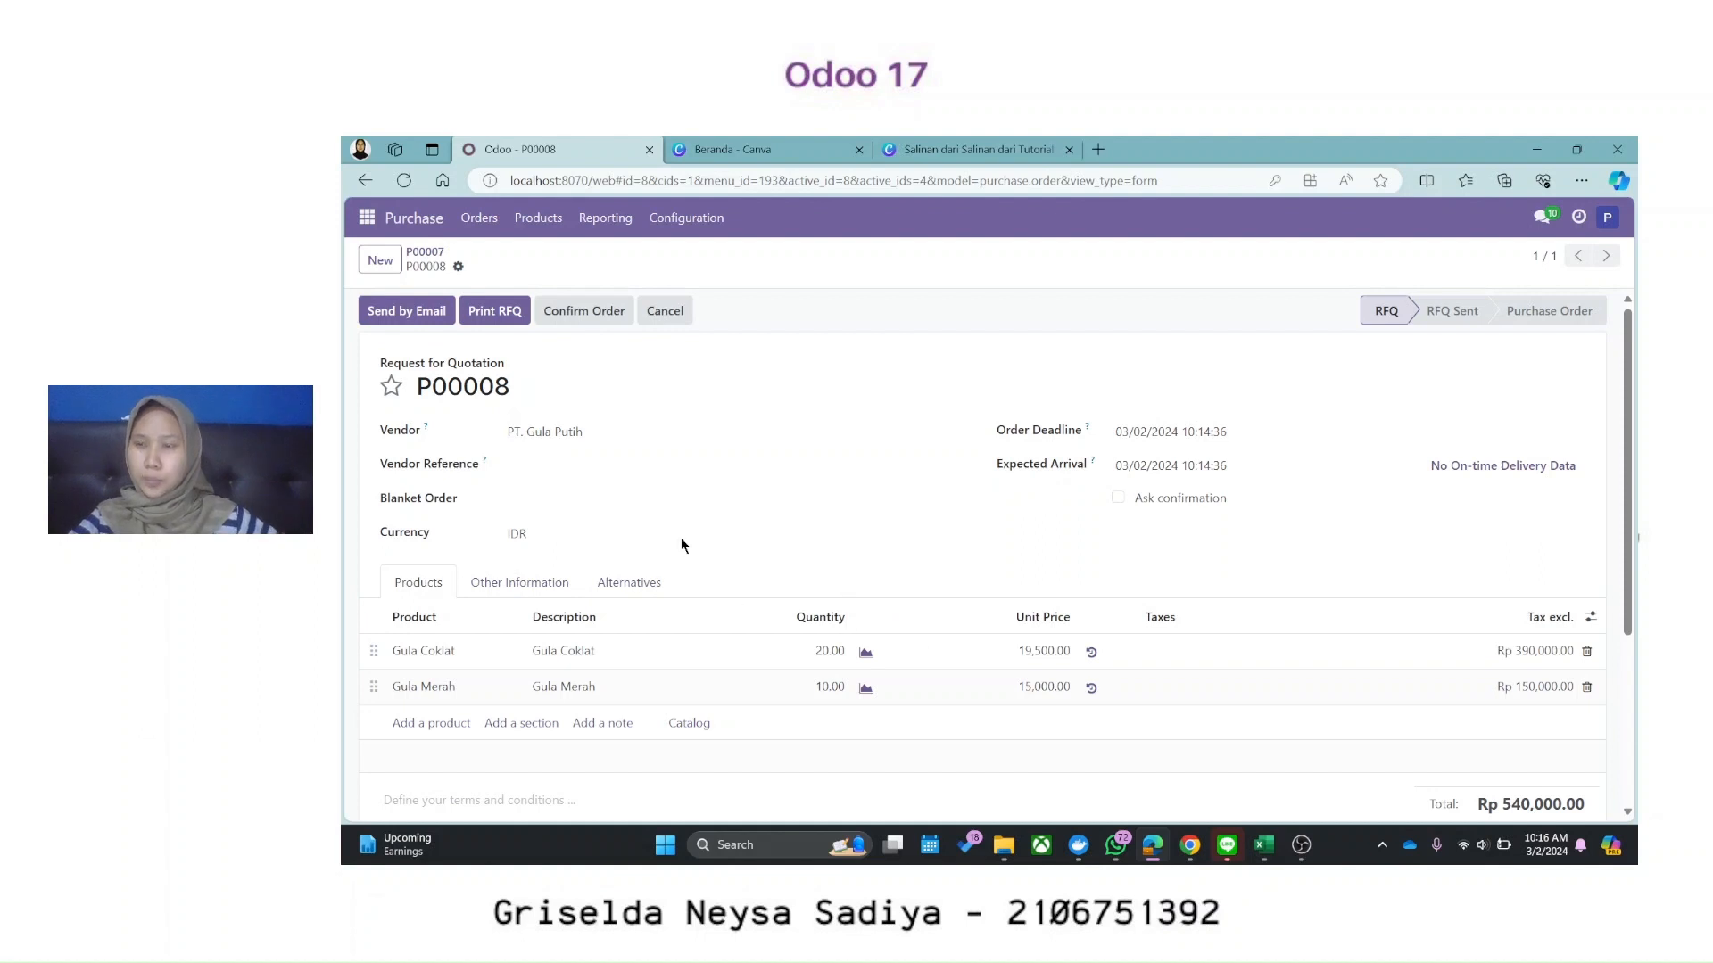
# Step: Set Gula Coklat's unit price to 19,500.00 and email P00008 to PT. Gula Putih
pyautogui.click(1051, 653)
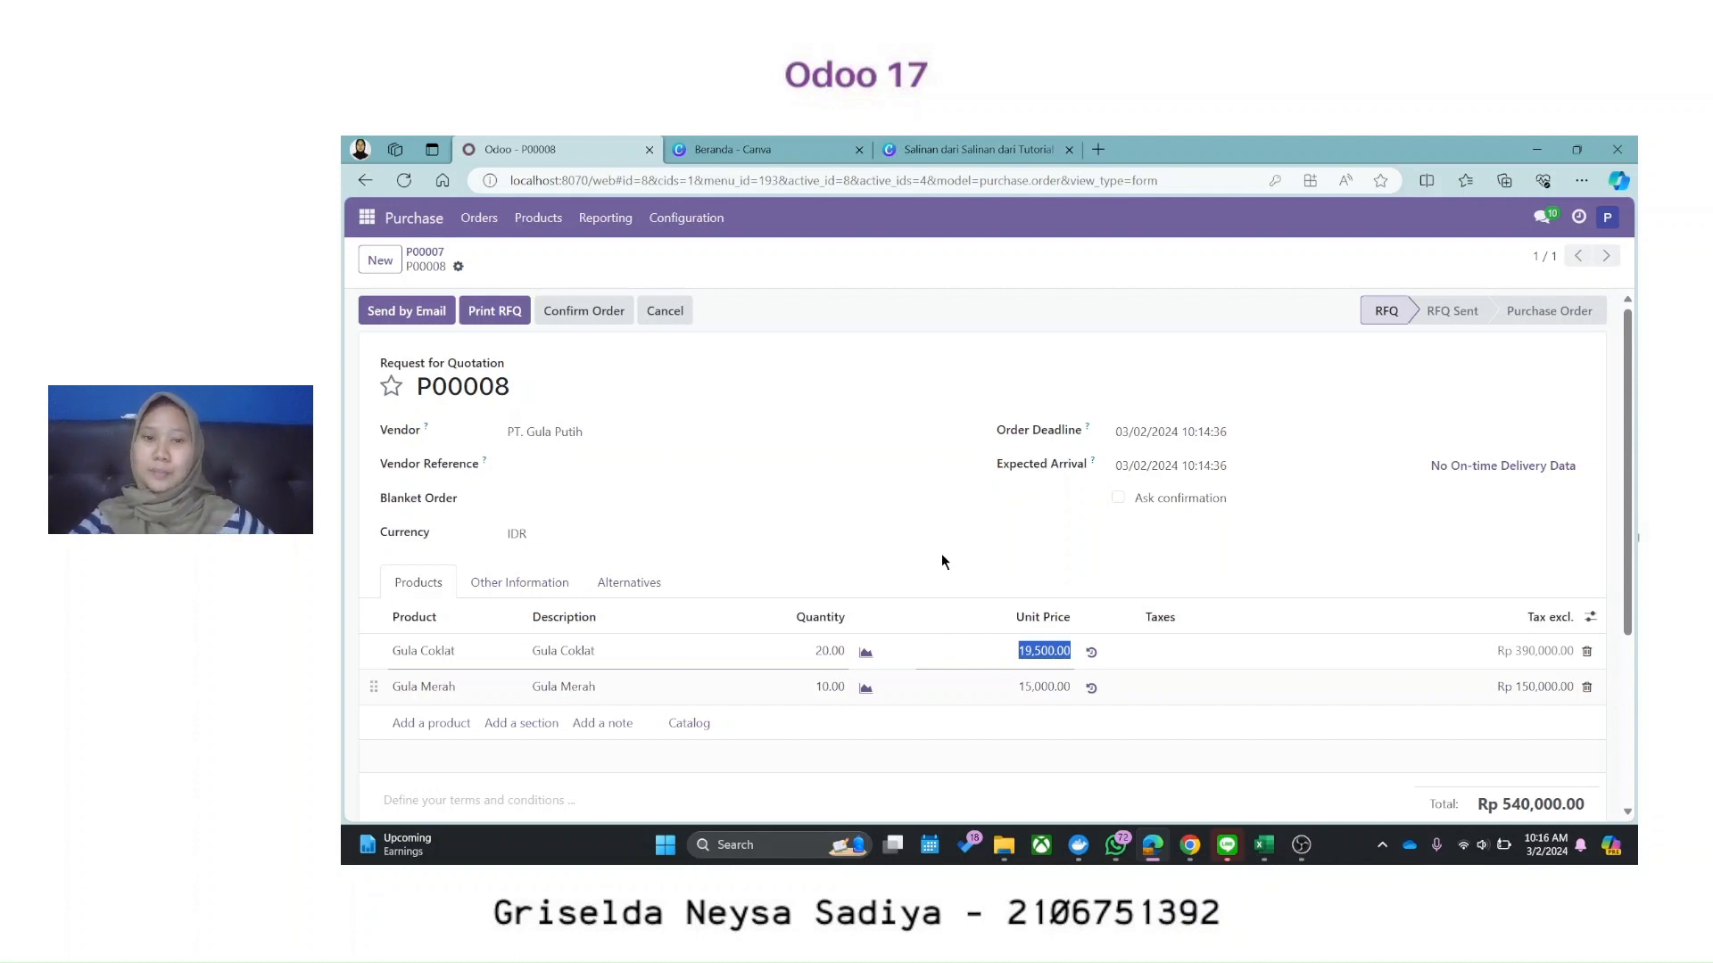
pyautogui.click(951, 588)
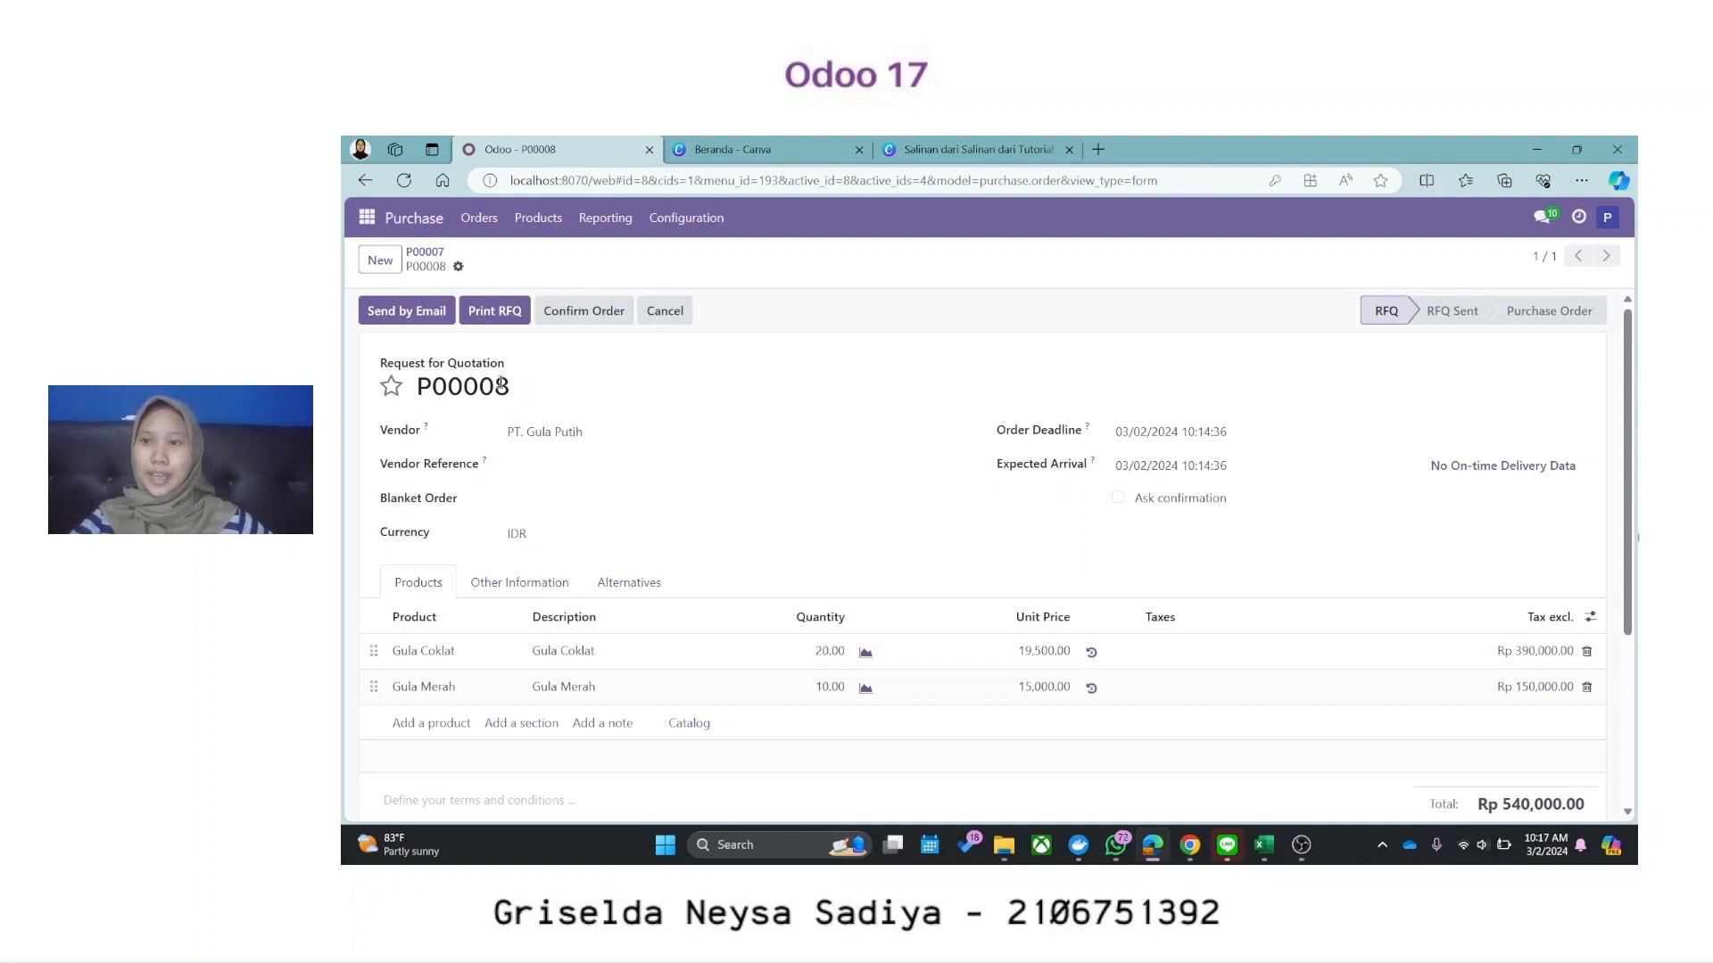
pyautogui.click(435, 308)
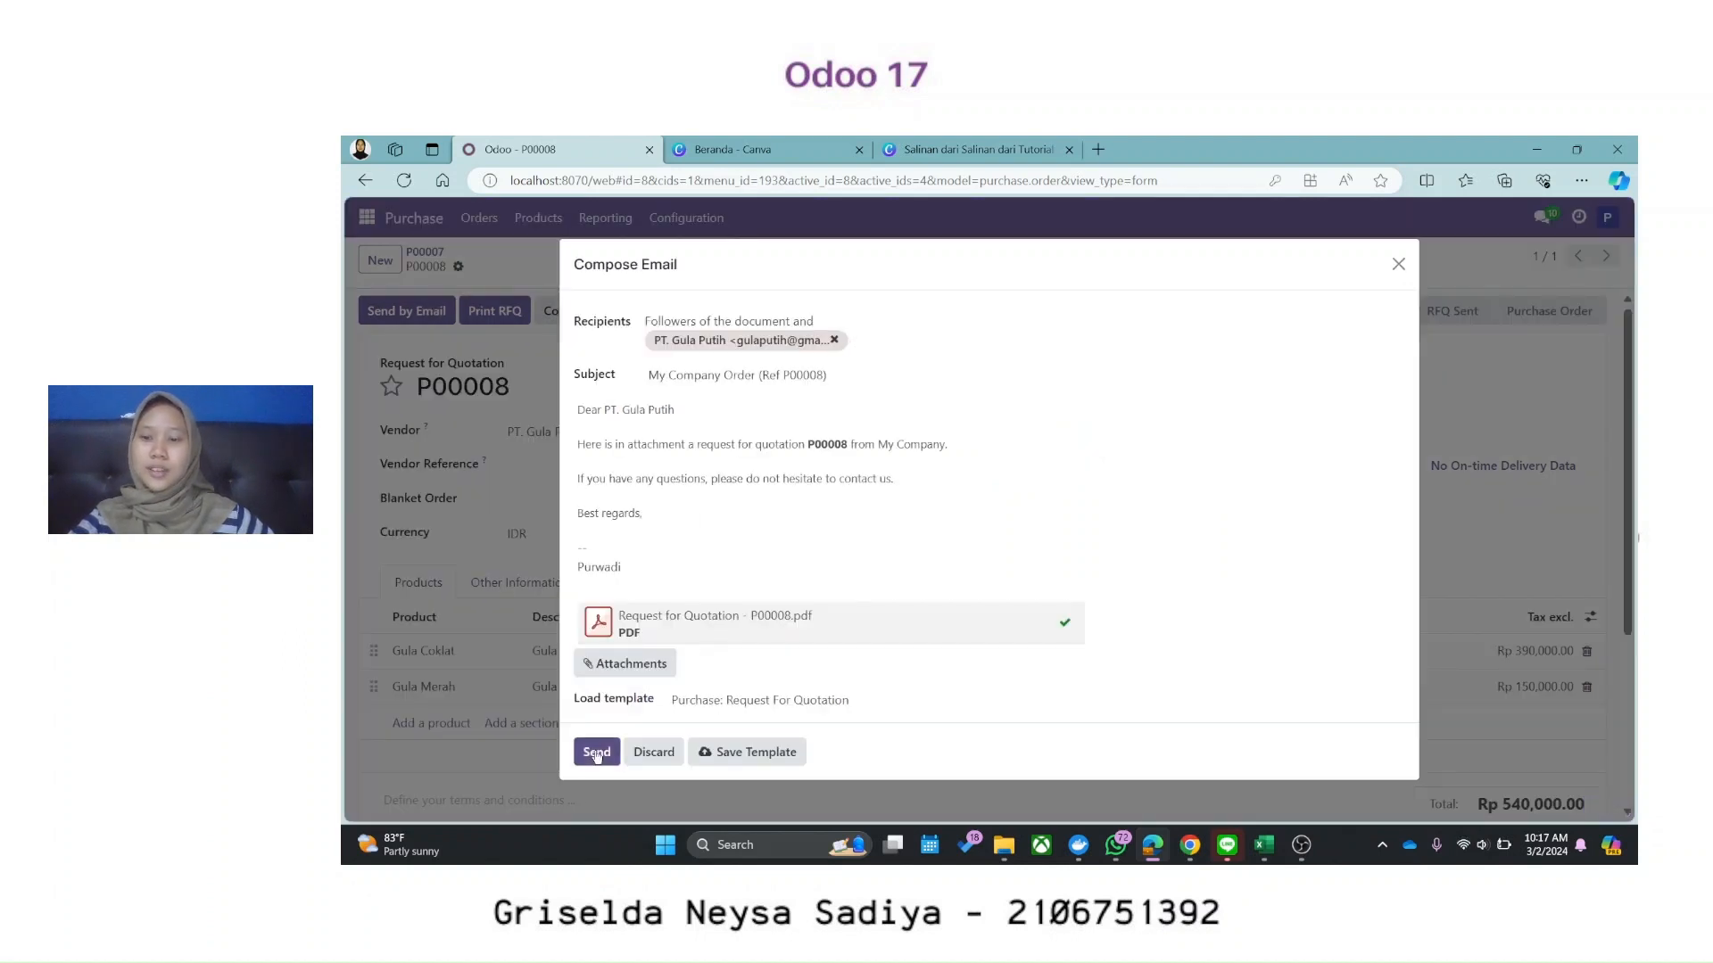
pyautogui.click(596, 754)
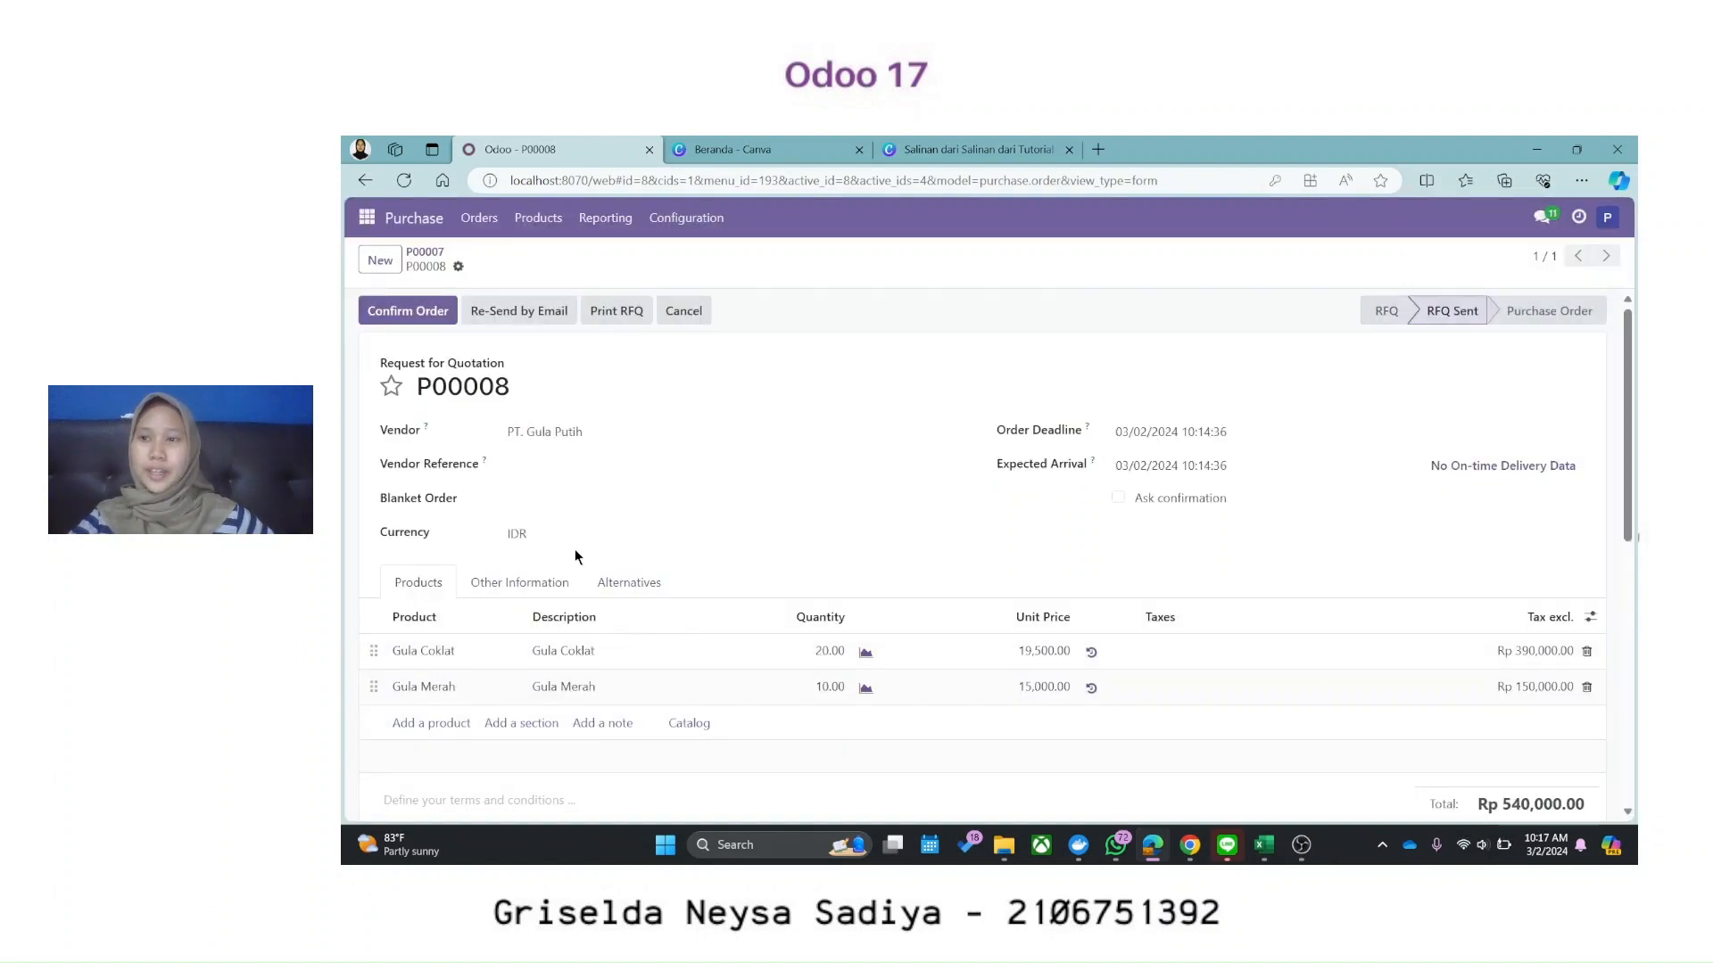
pyautogui.click(649, 584)
pyautogui.scroll(-2, 1052, 488)
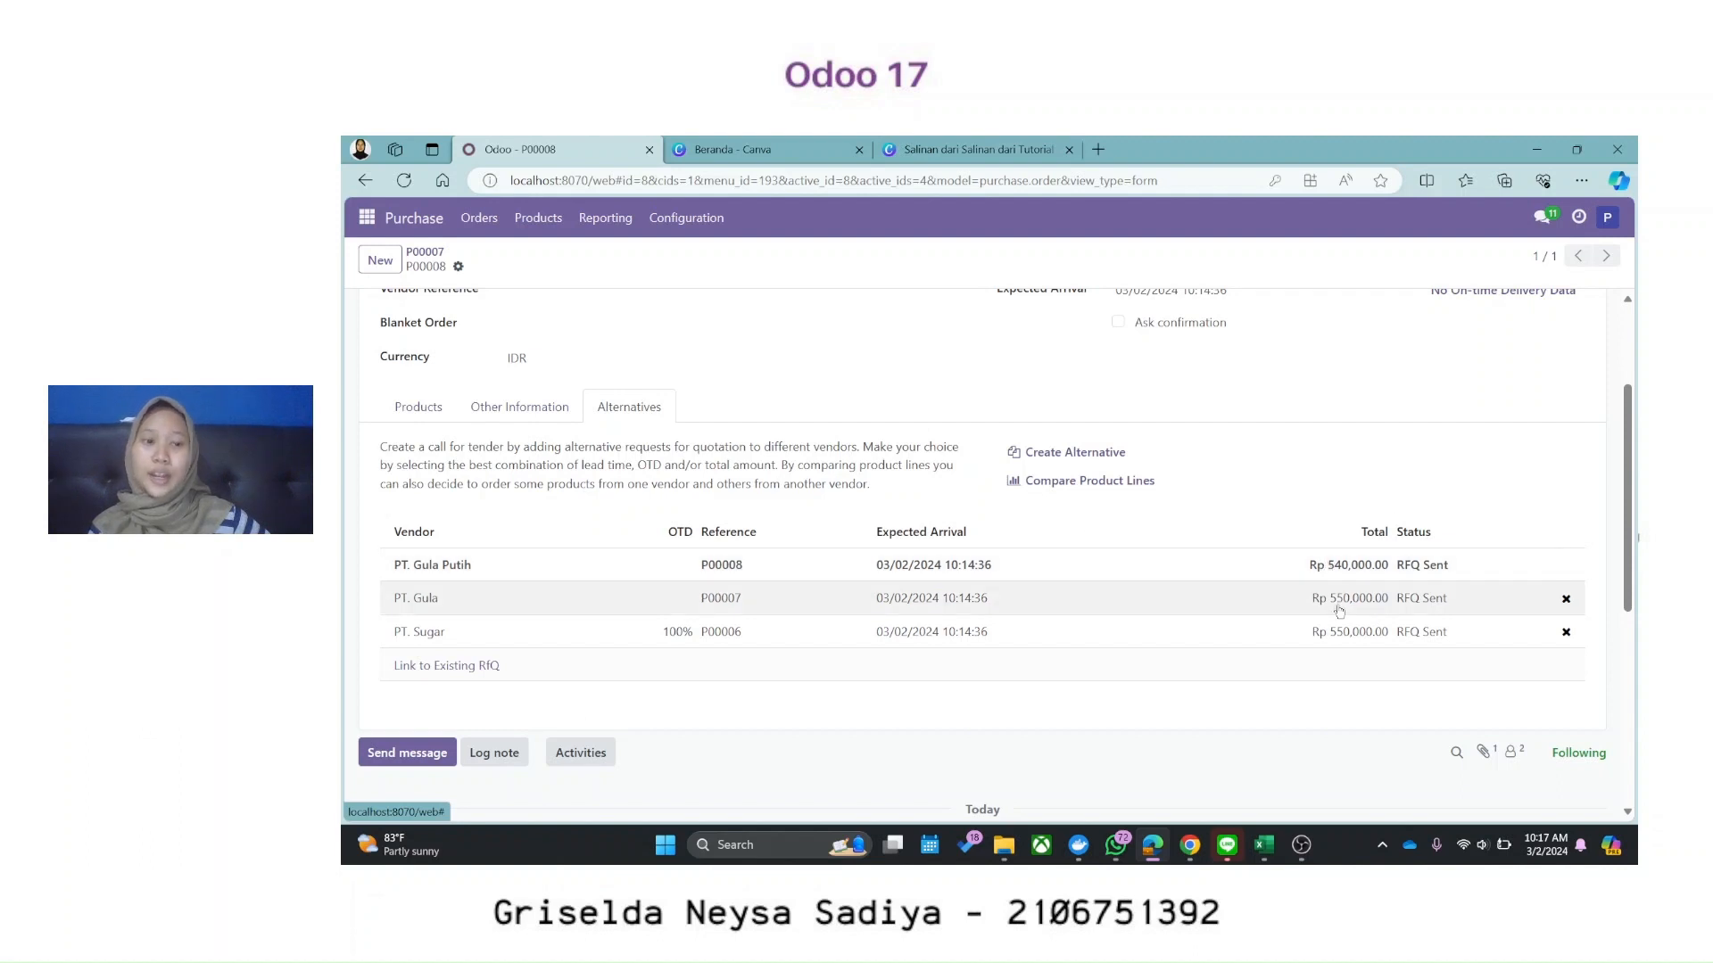
pyautogui.click(1126, 494)
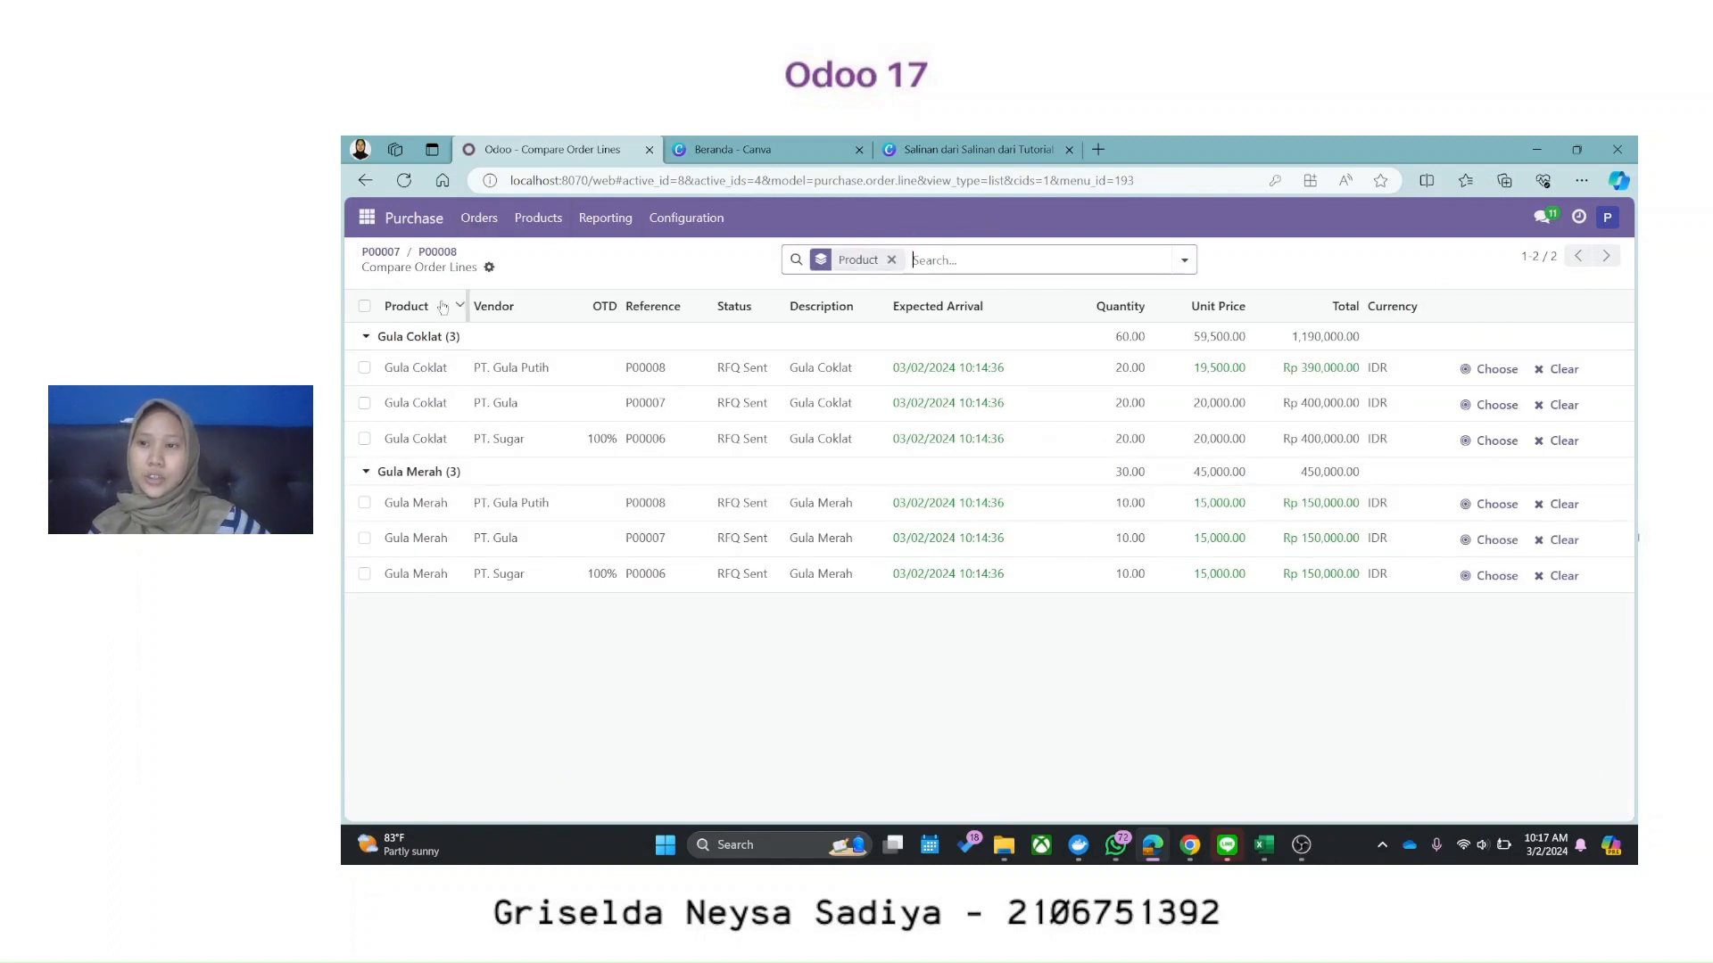
pyautogui.doubleClick(387, 337)
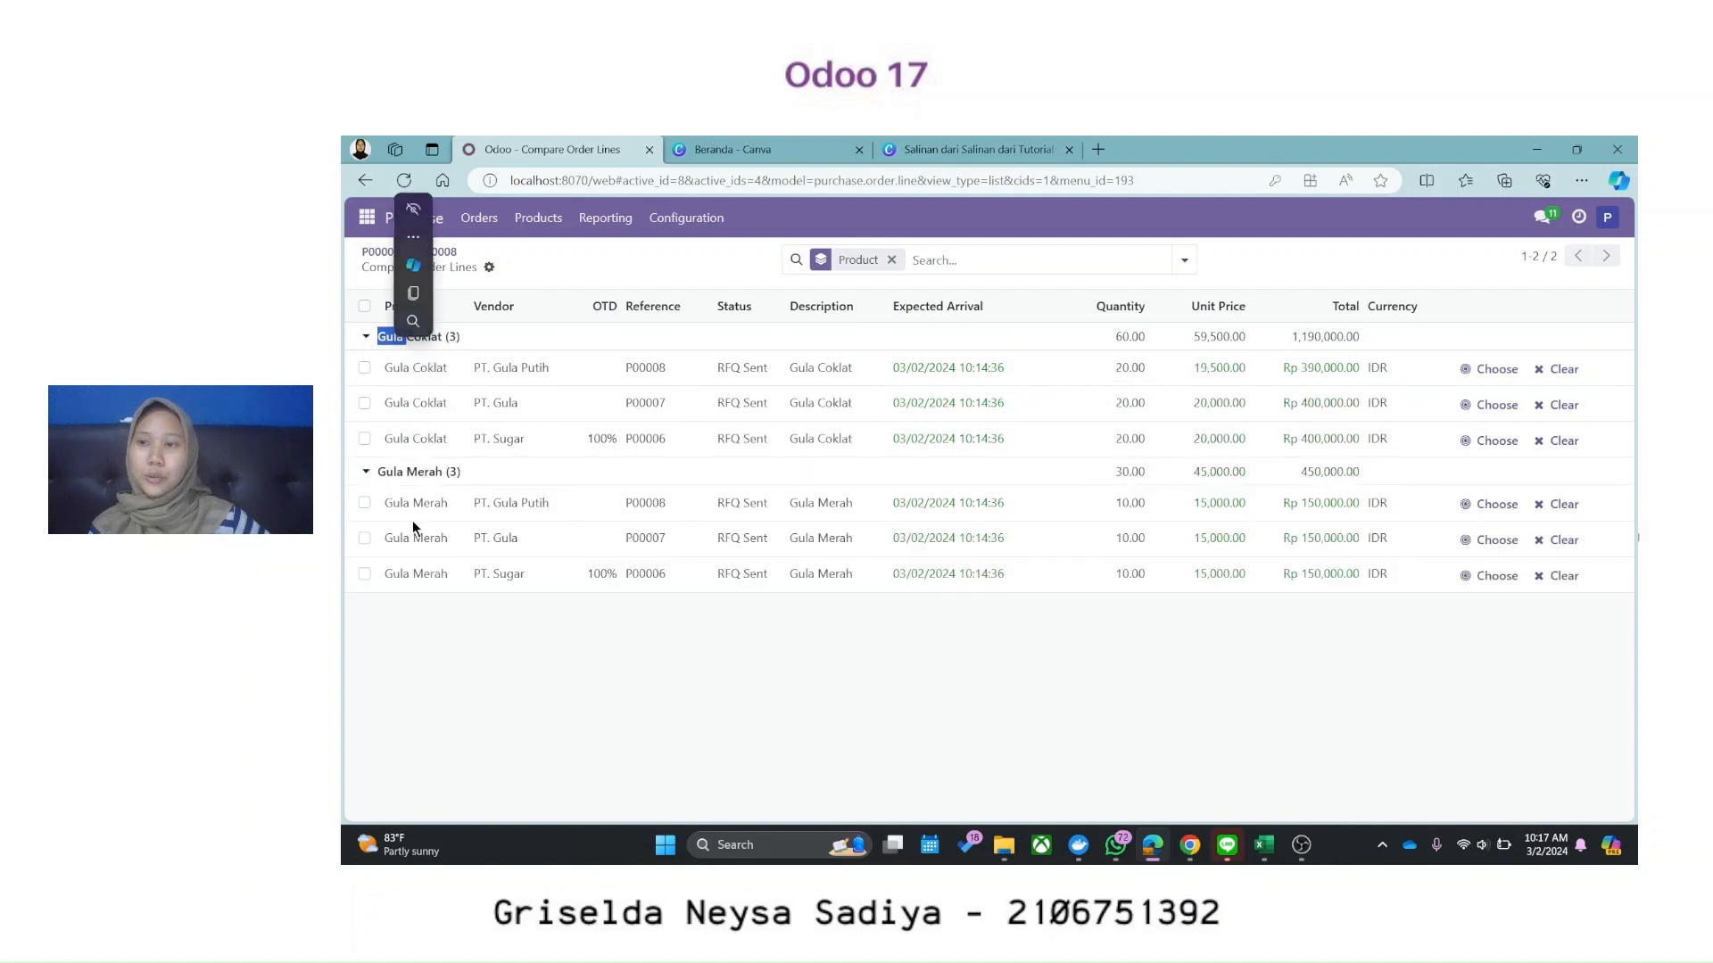
pyautogui.click(471, 706)
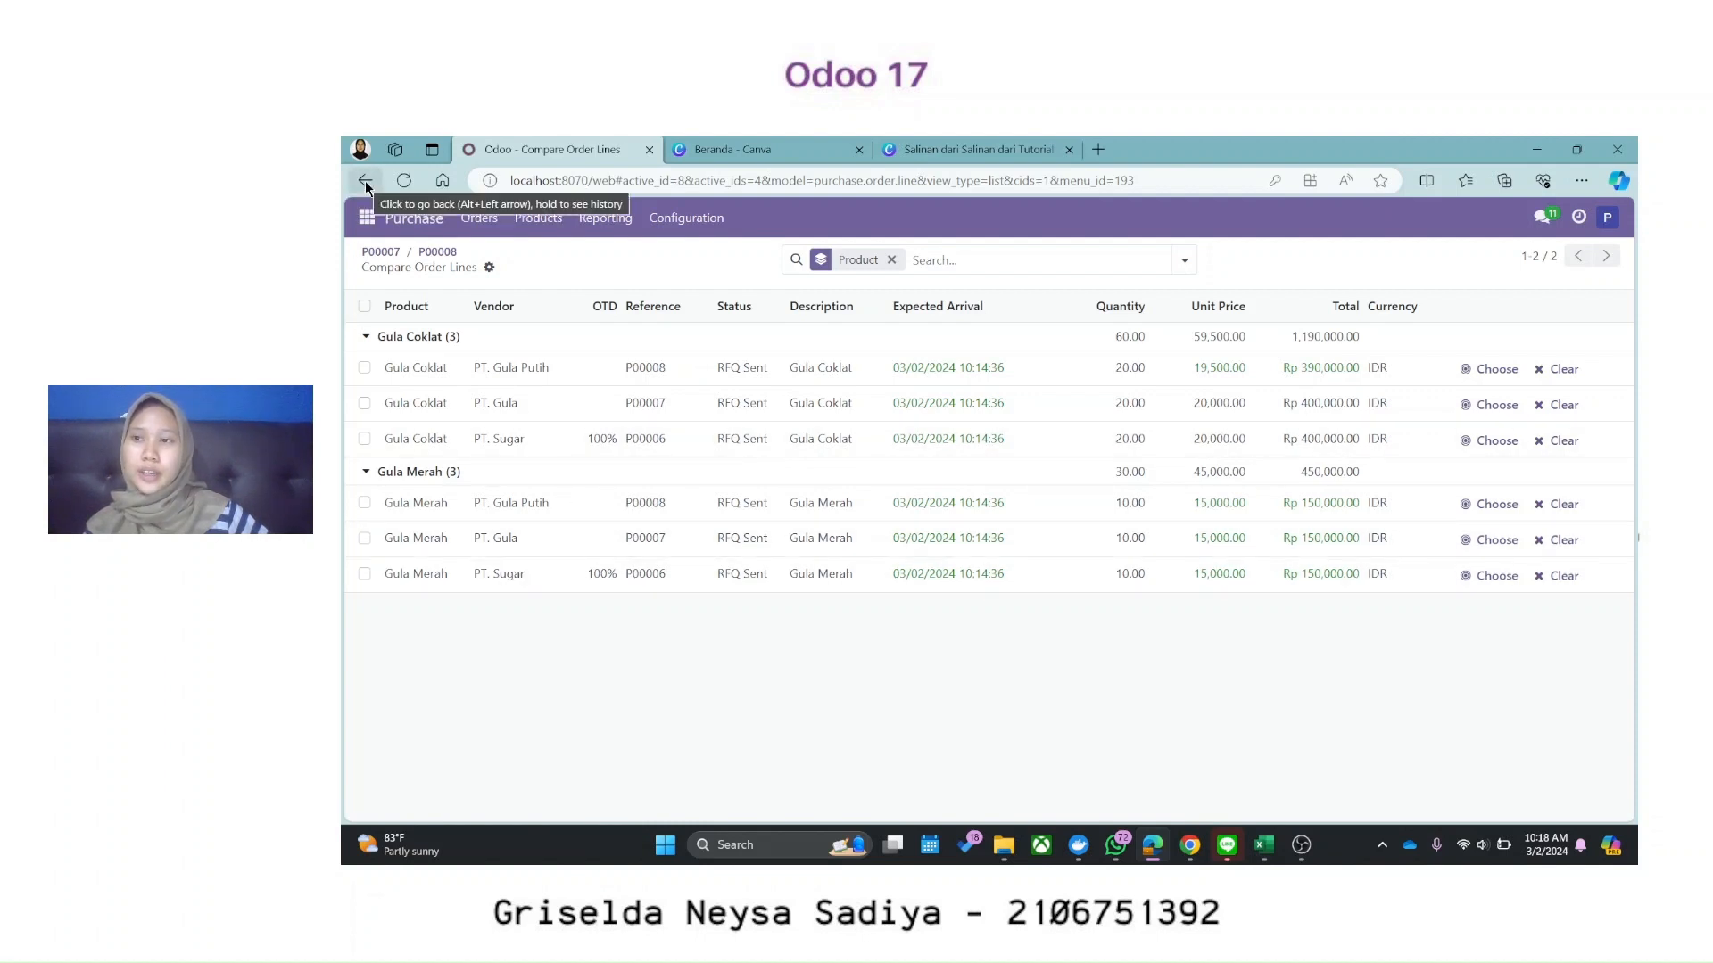
pyautogui.click(366, 180)
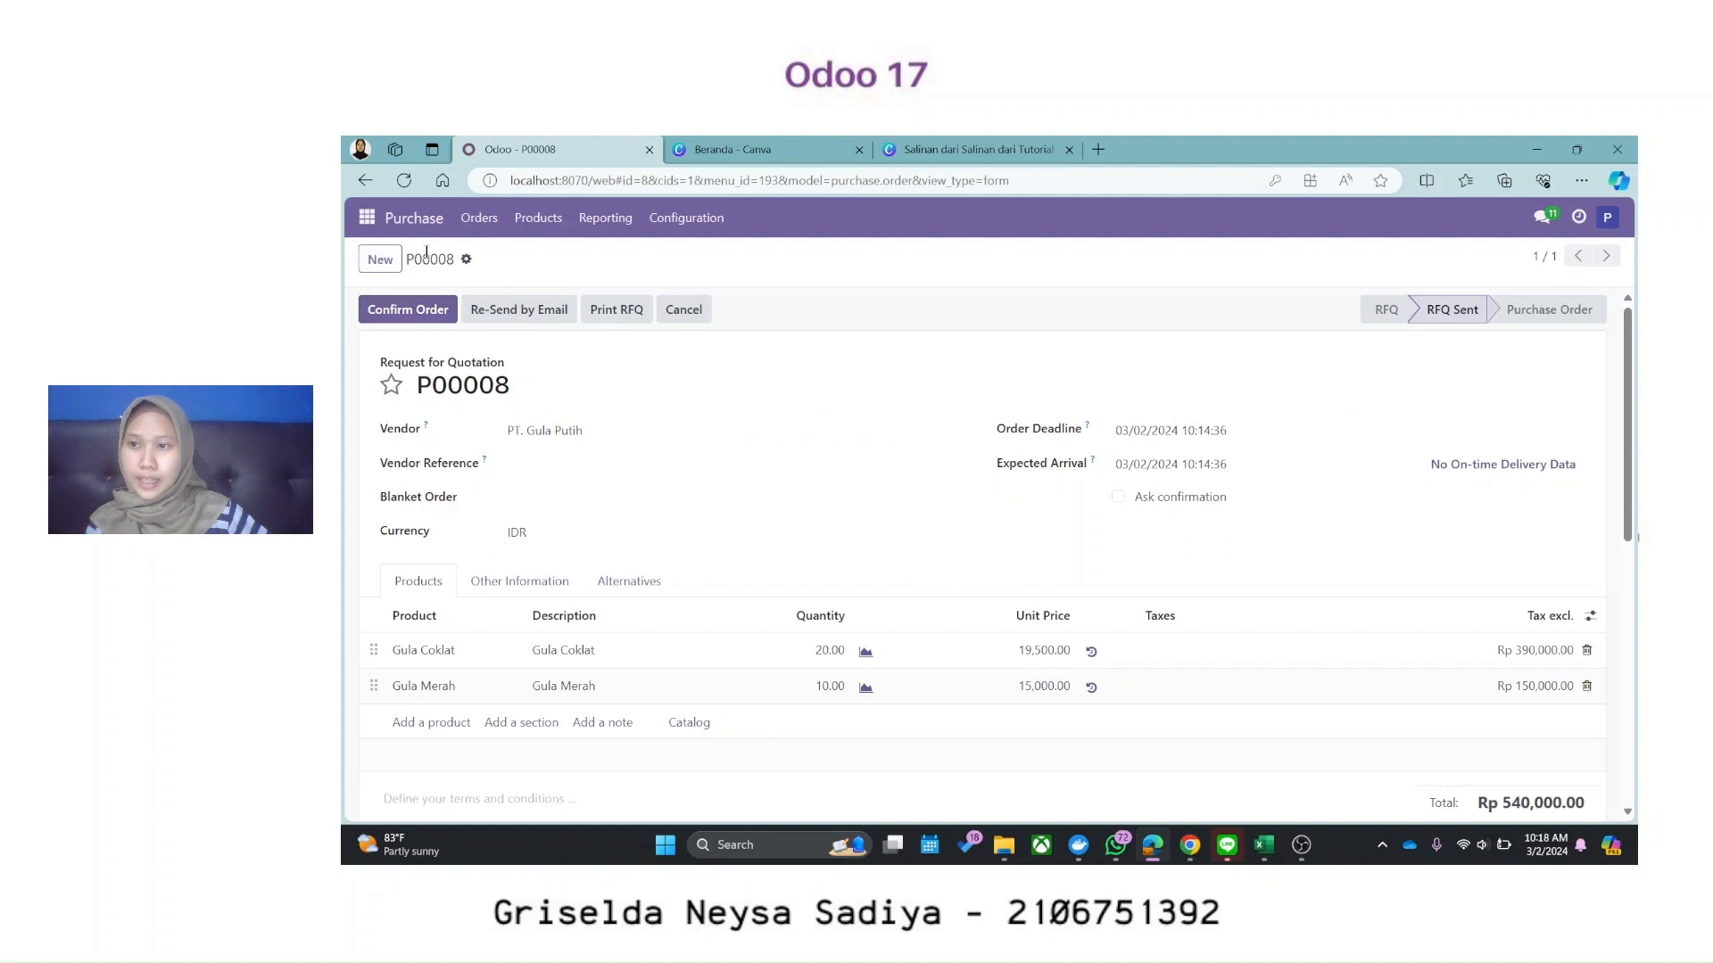
# Step: Confirm P00008 as a purchase order, cancelling alternatives P00007 and P00006, then return to the RFQ list
pyautogui.click(479, 218)
pyautogui.click(504, 249)
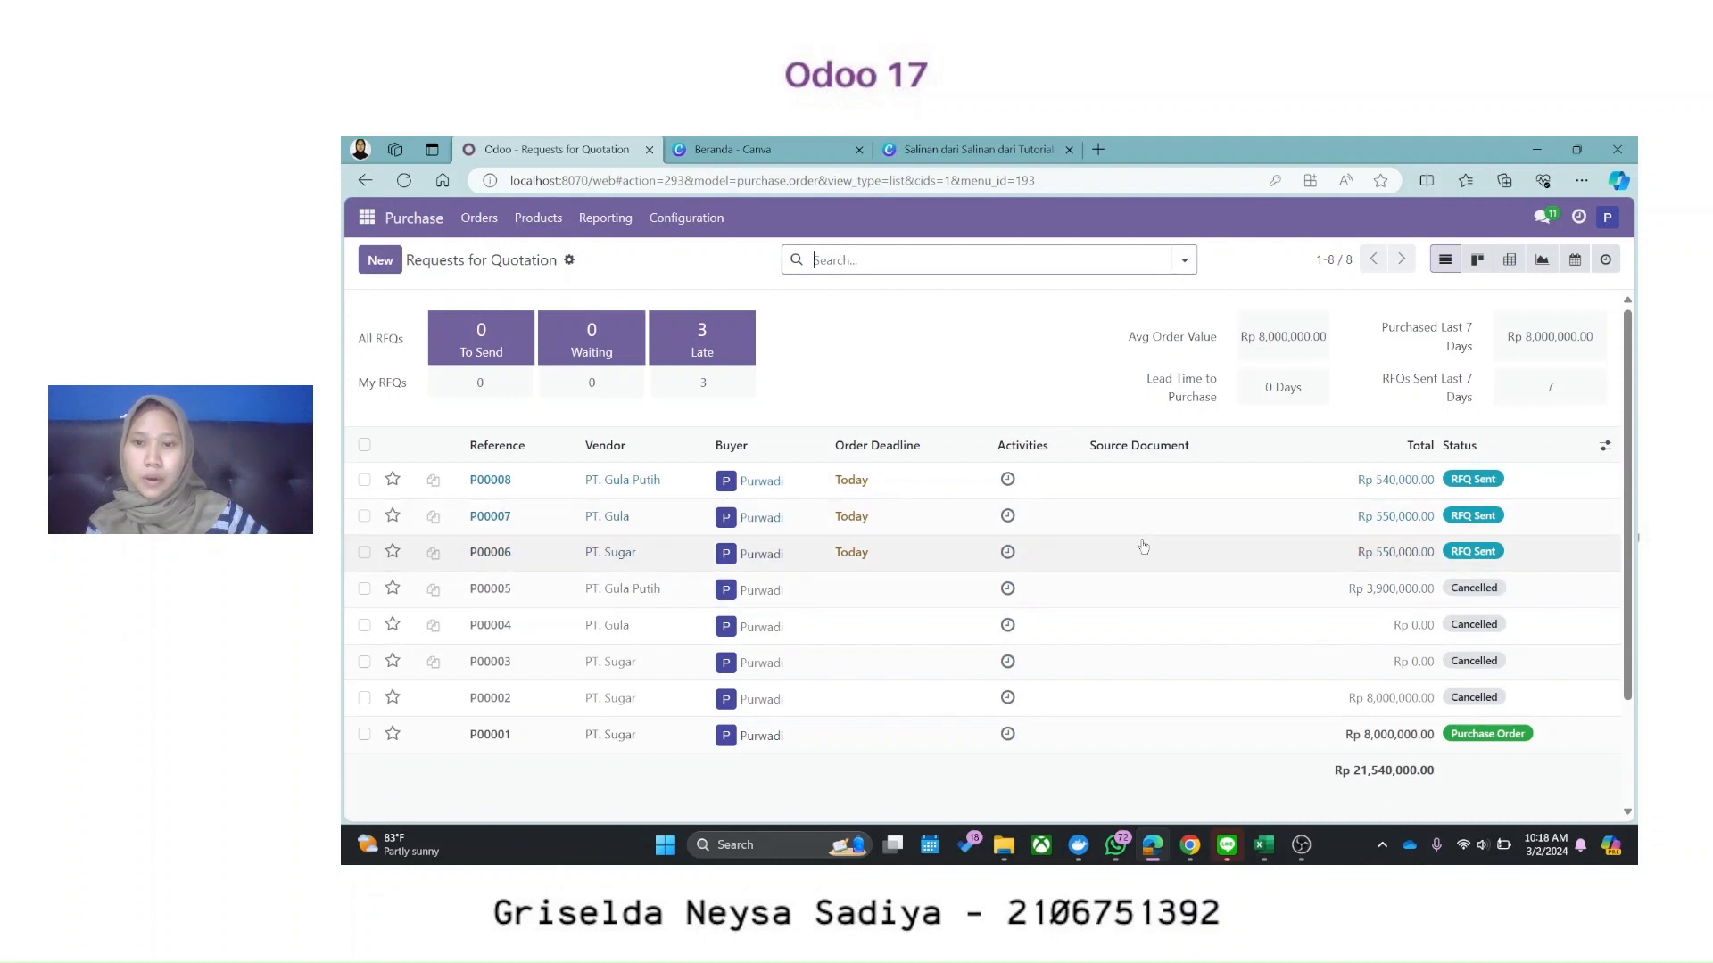
pyautogui.click(1181, 489)
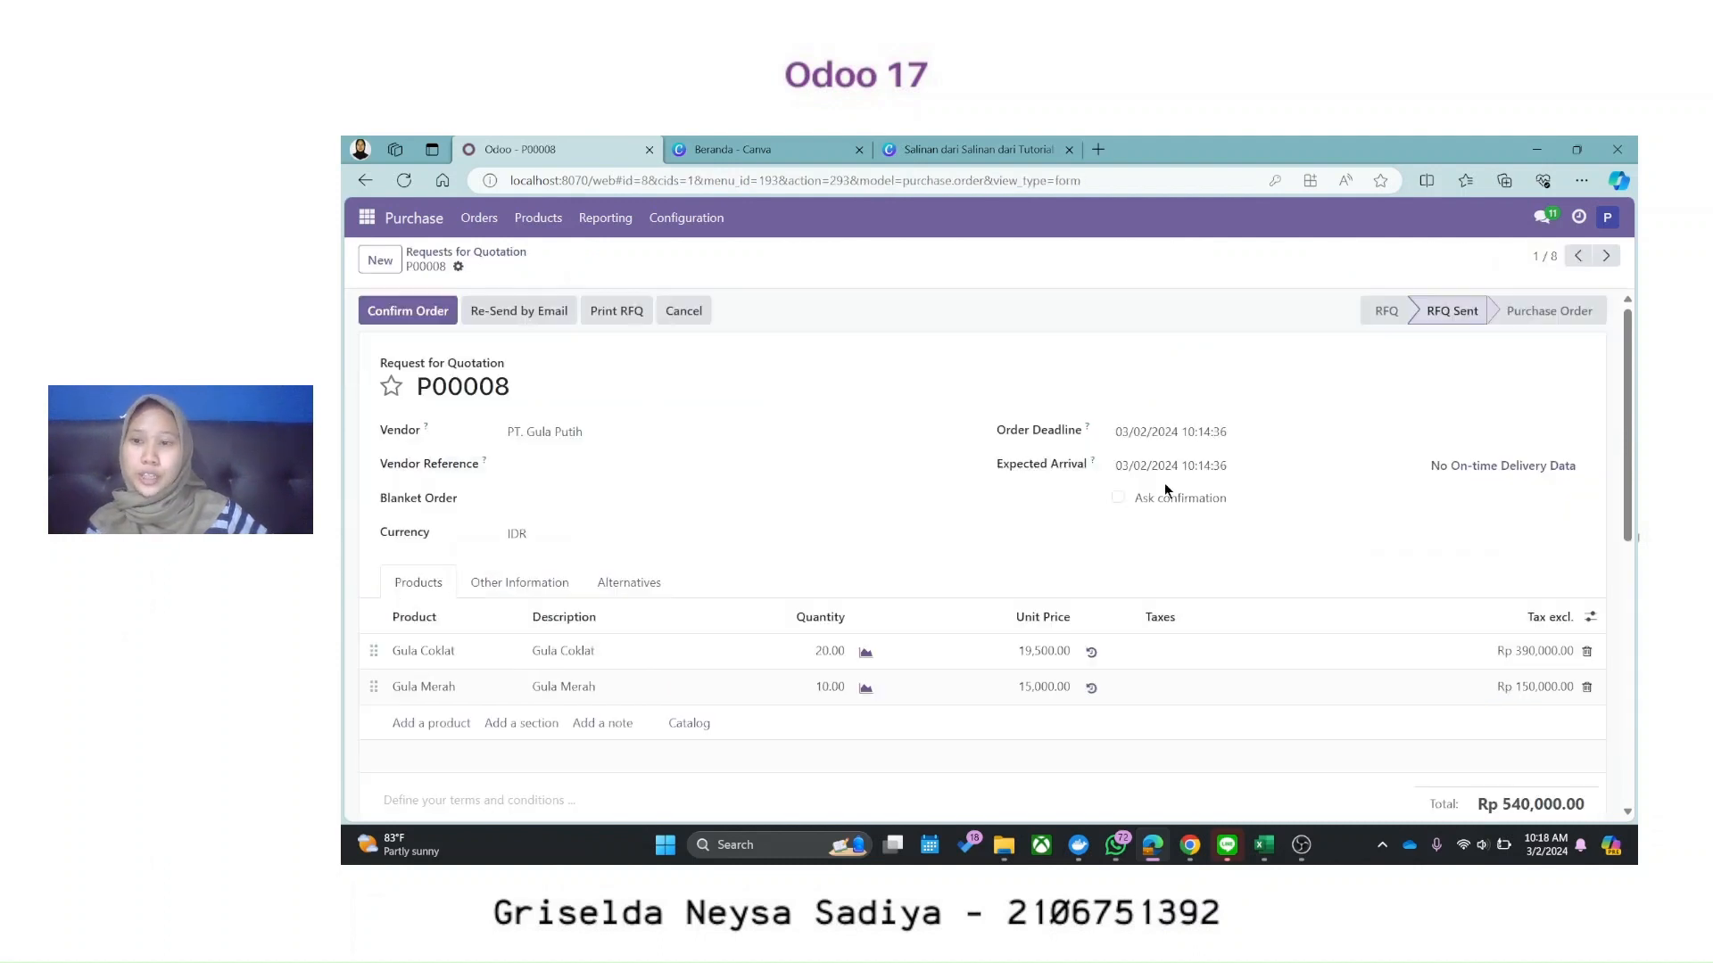
pyautogui.click(386, 314)
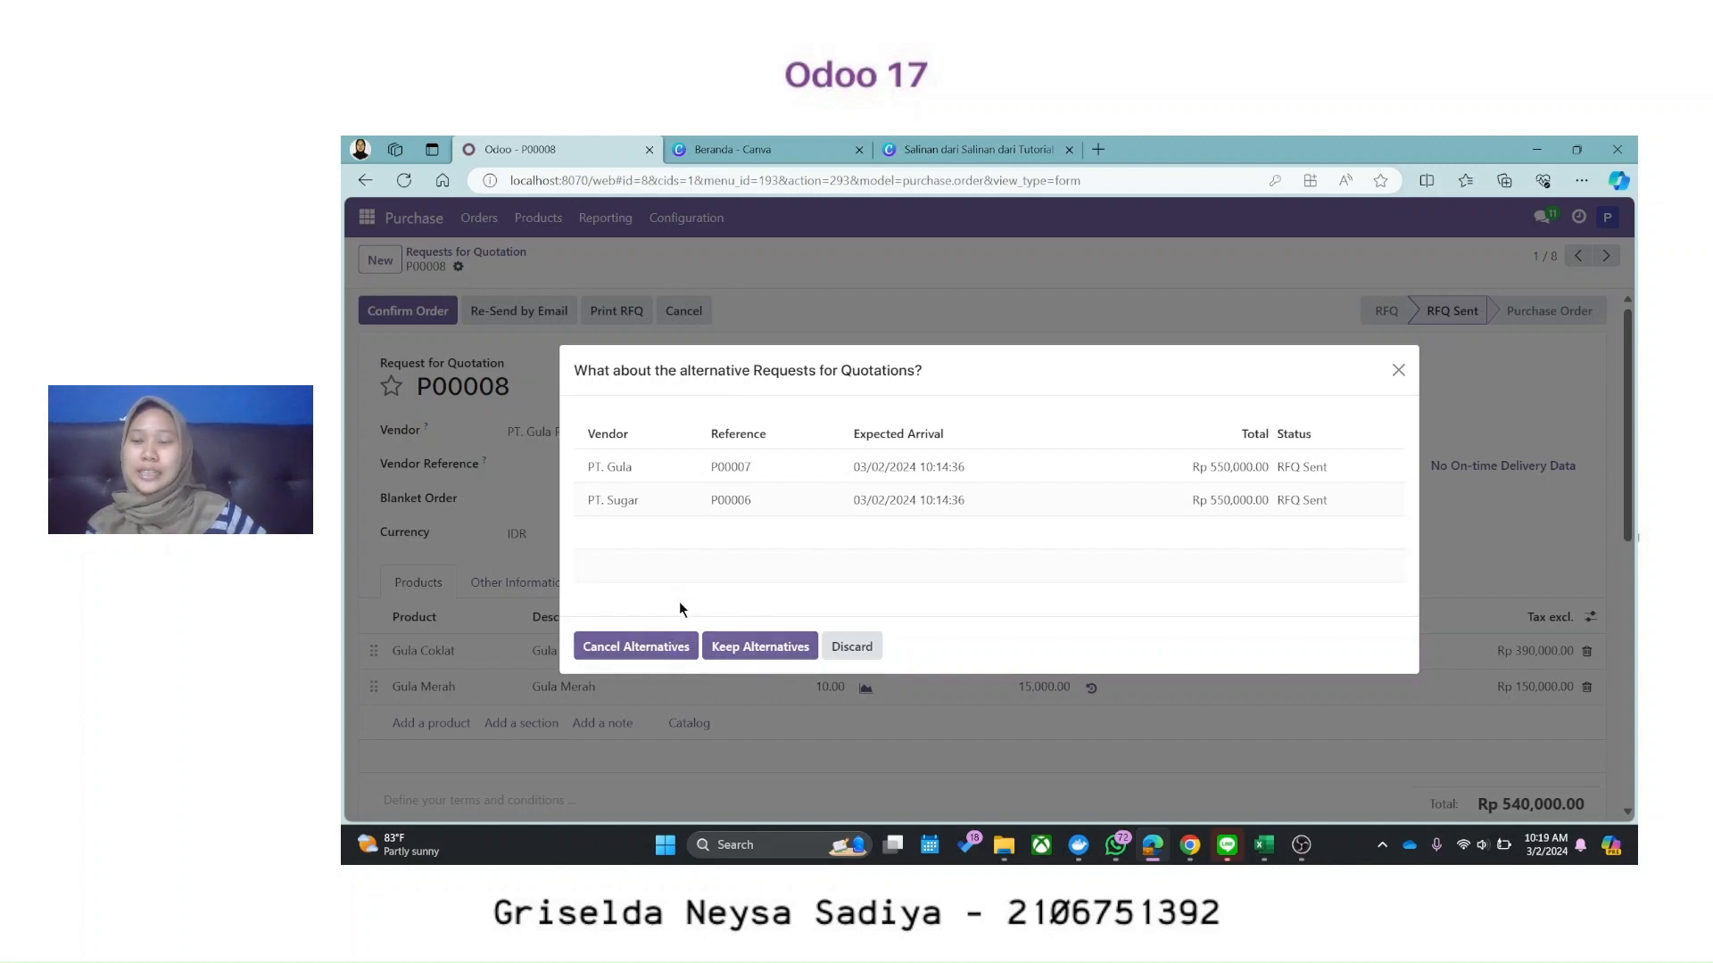
pyautogui.click(655, 645)
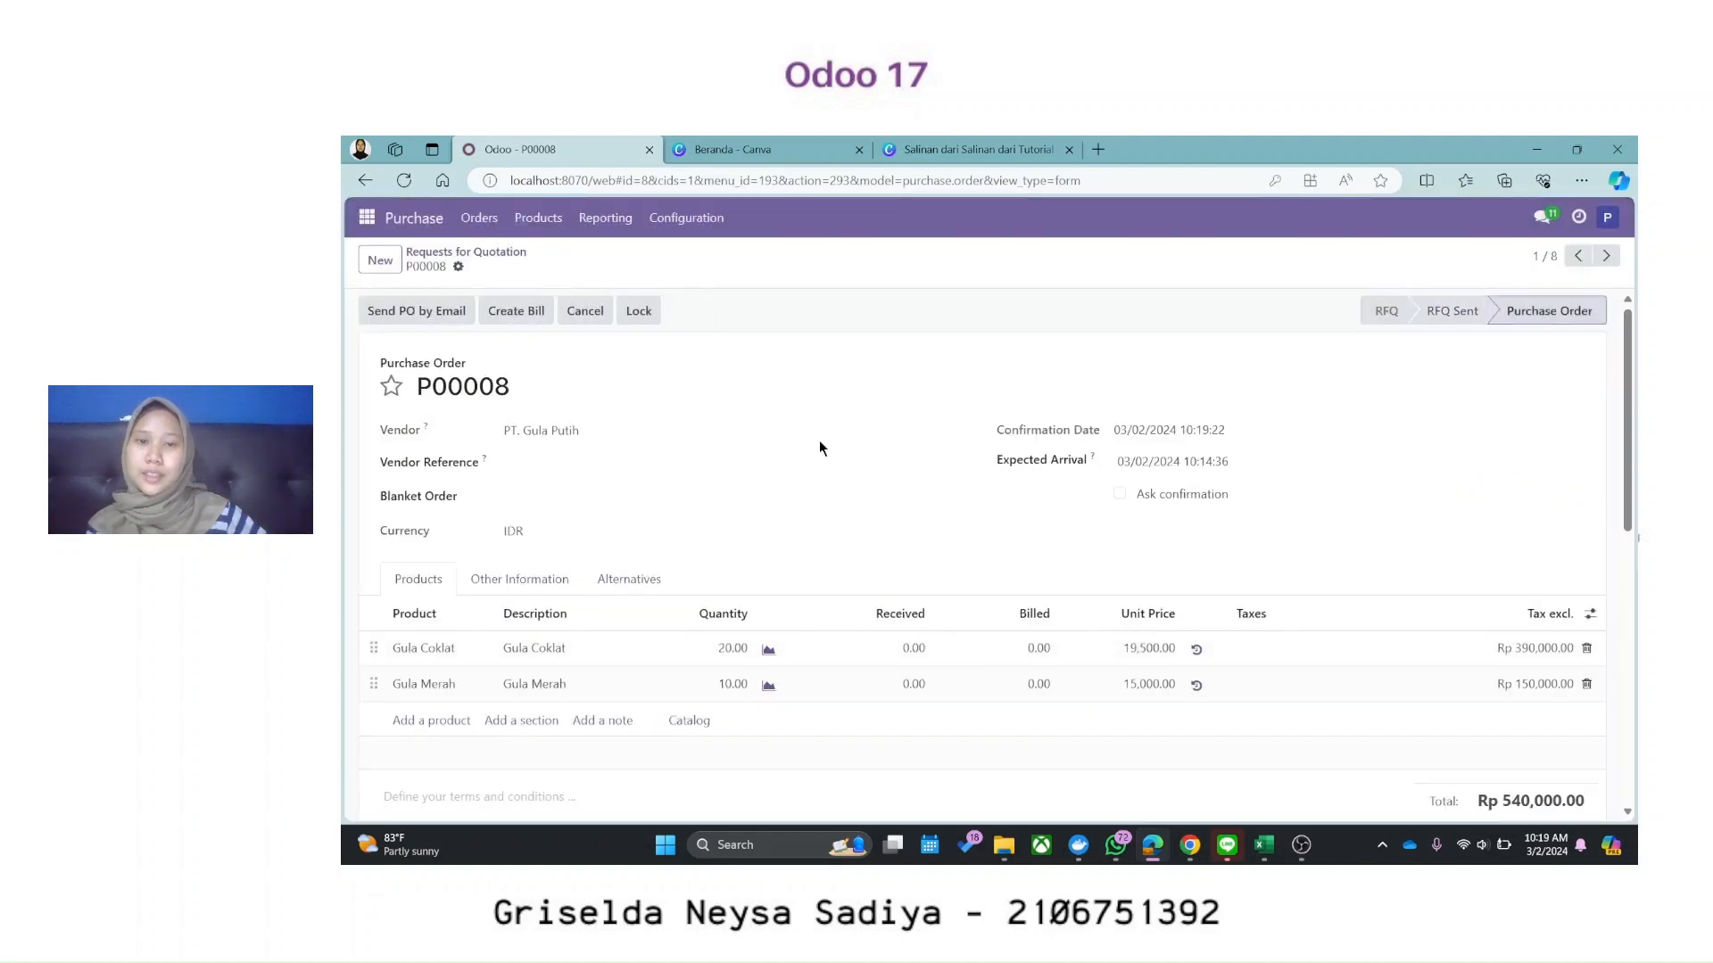
pyautogui.click(468, 252)
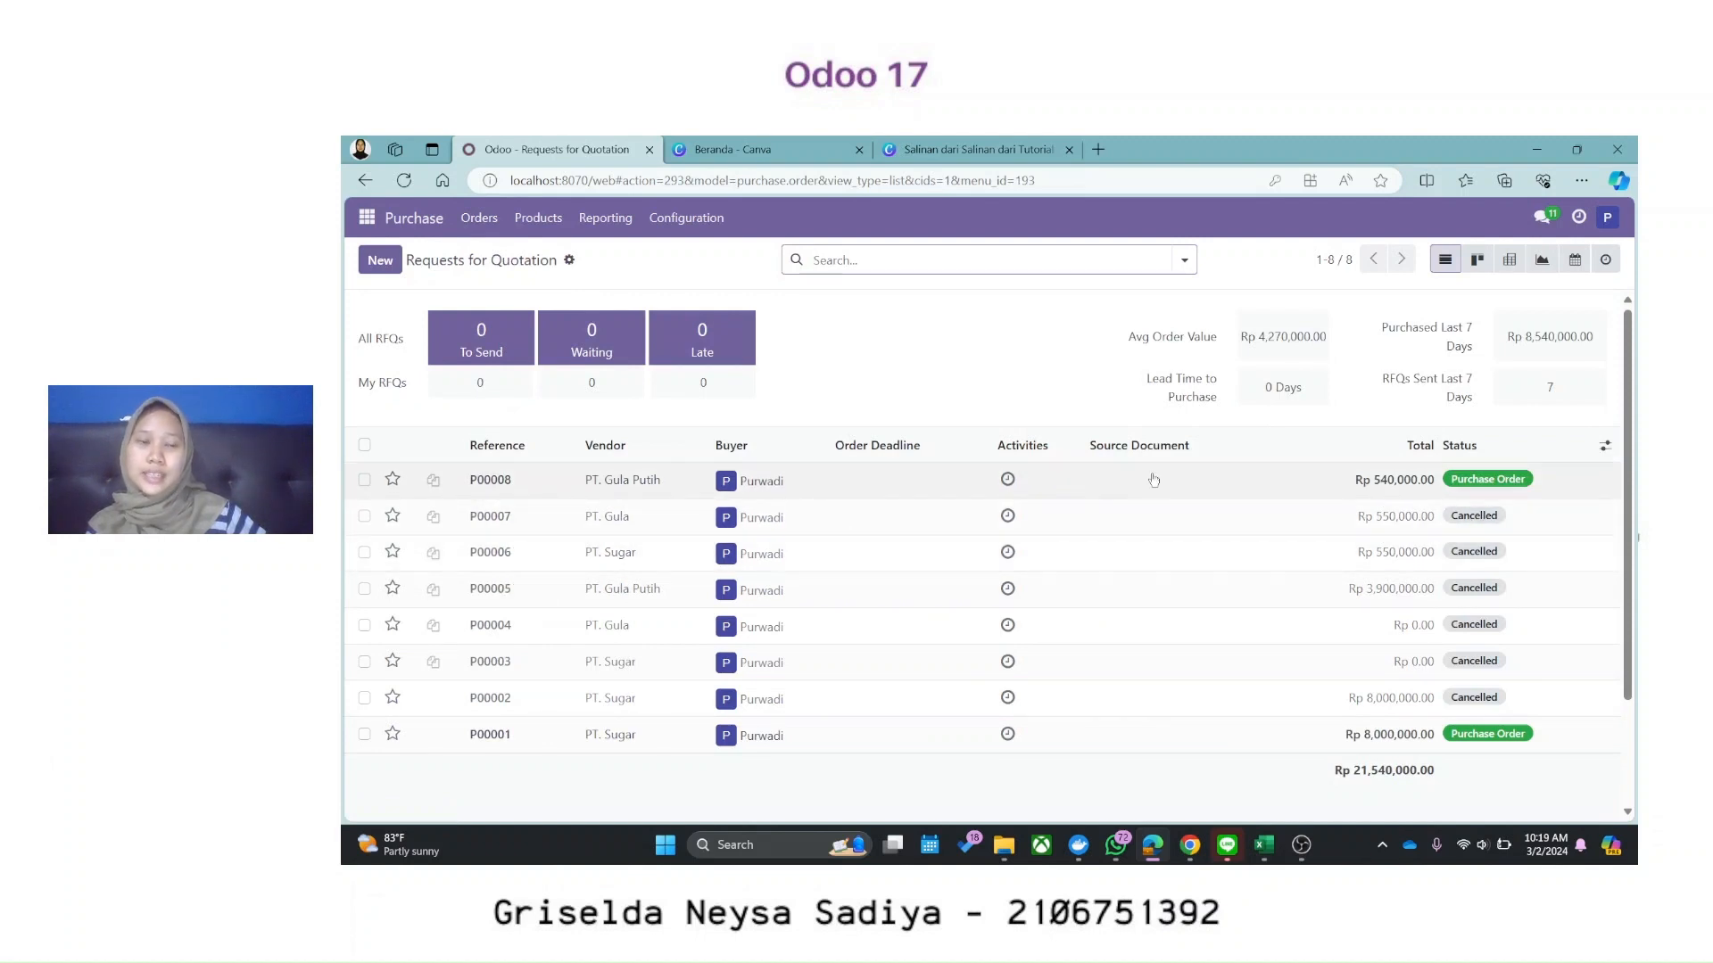
pyautogui.click(897, 502)
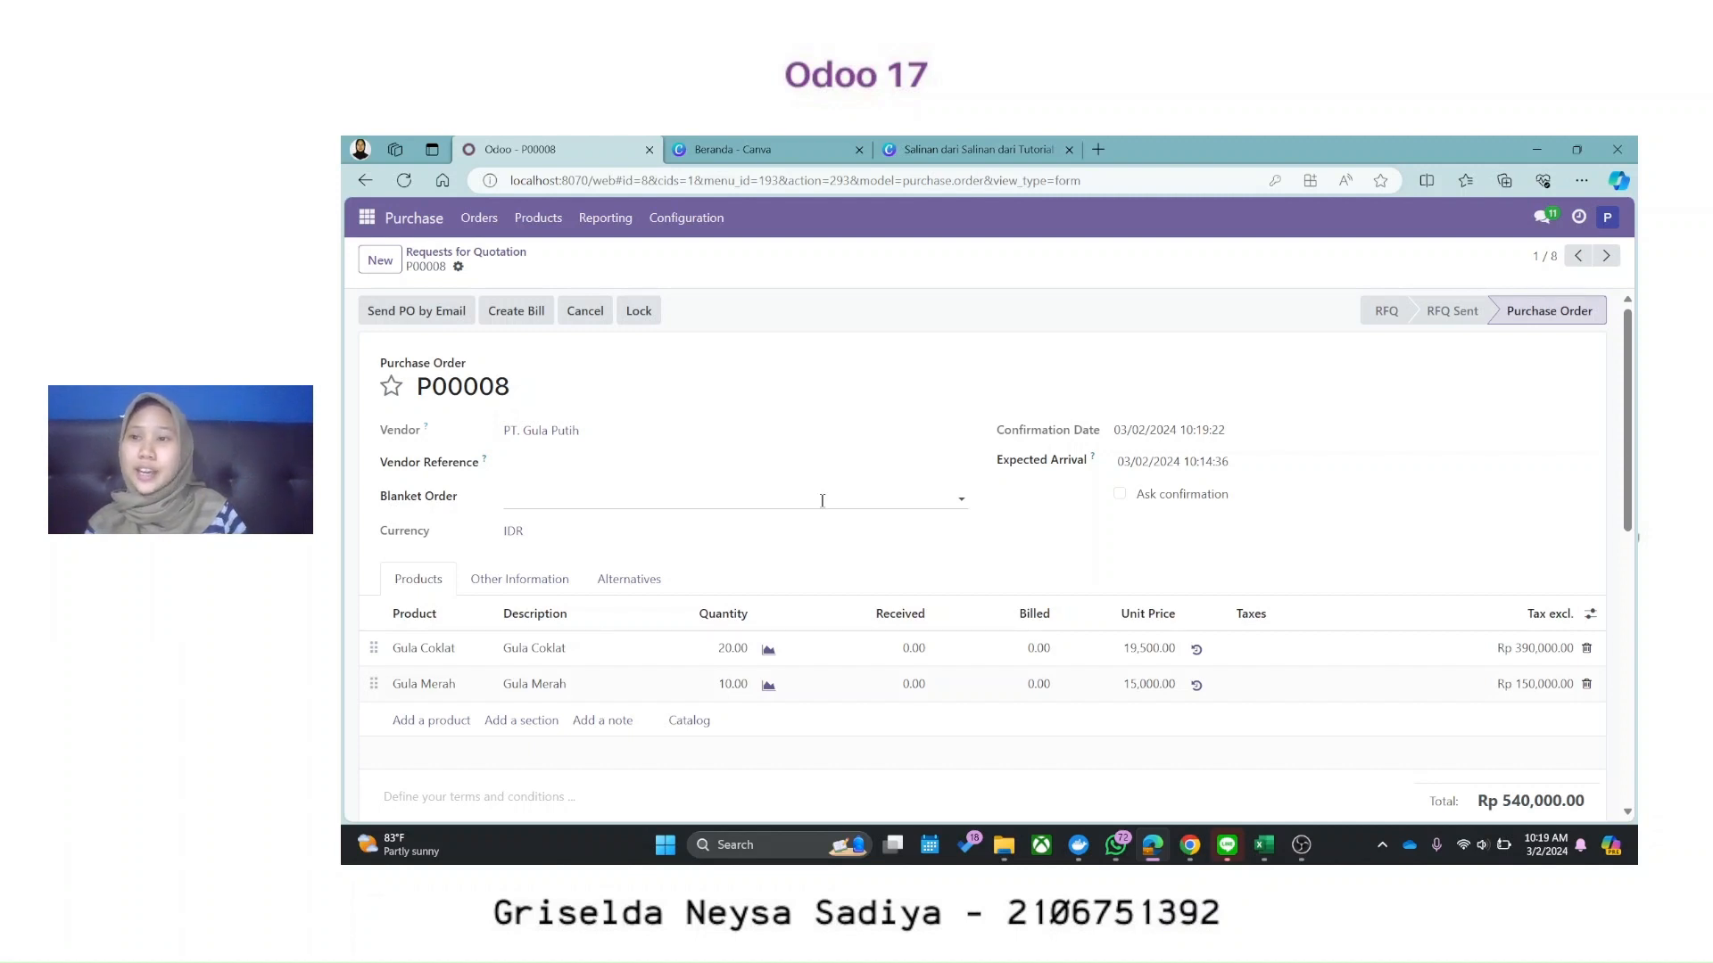
pyautogui.click(491, 218)
pyautogui.click(504, 254)
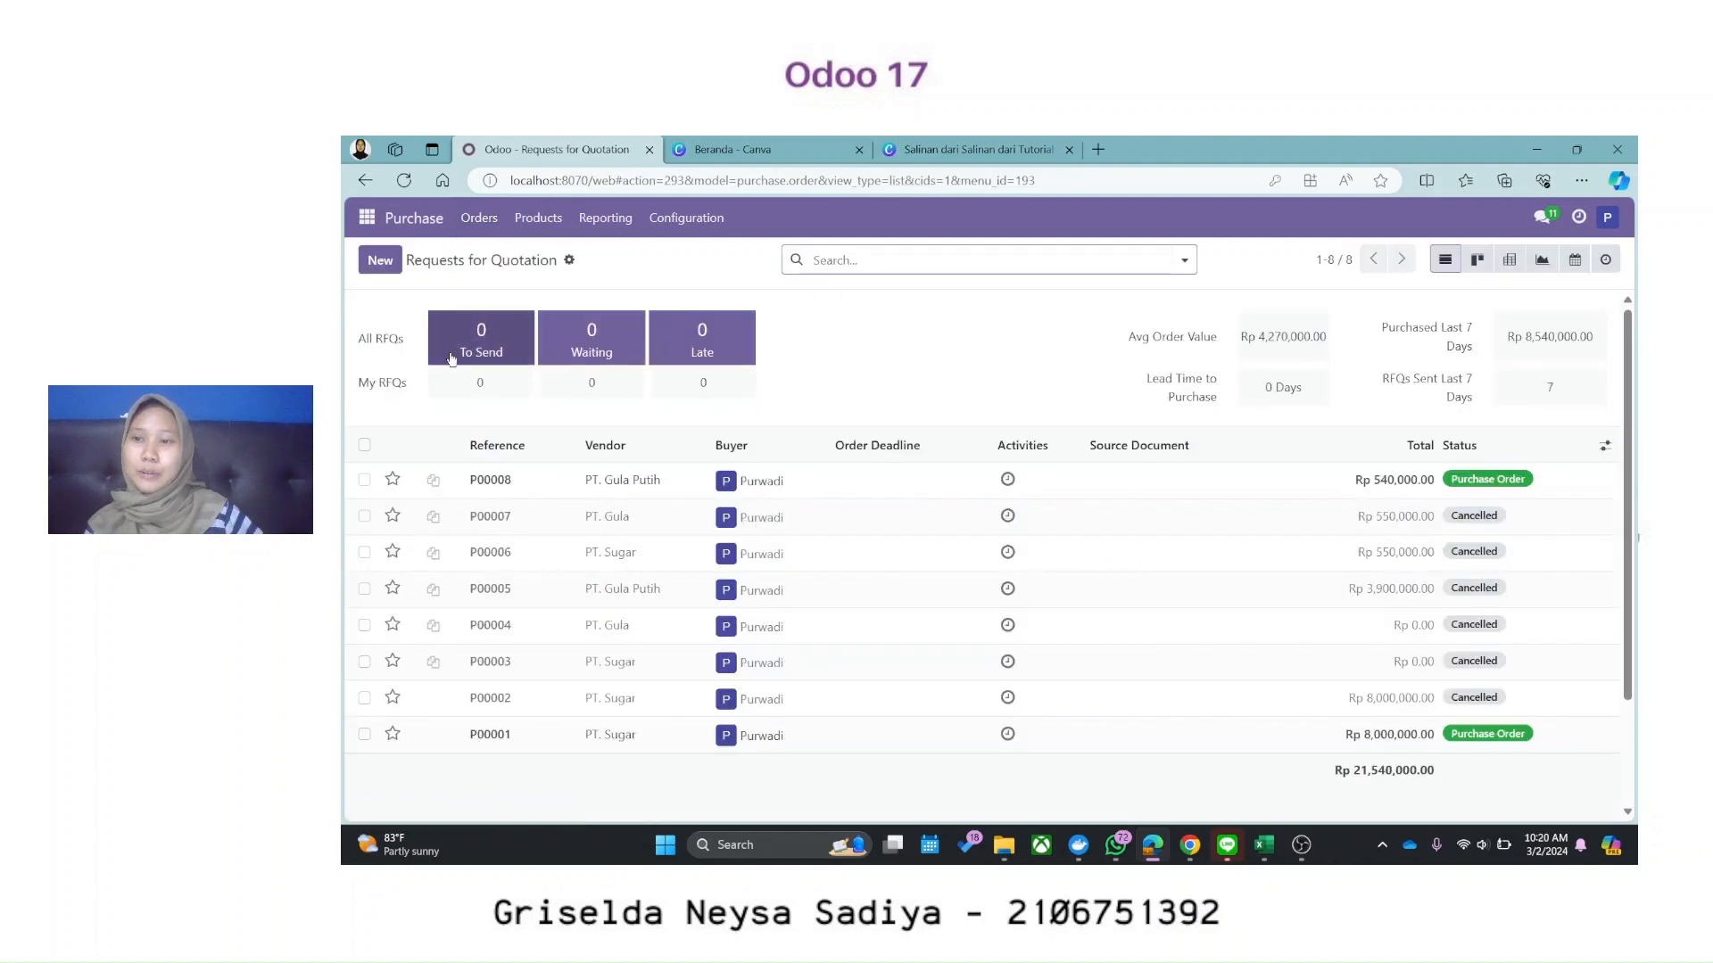
# Step: Start a new RFQ for PT. Sugar with Gula Coklat and Gula Merah lines
pyautogui.click(389, 270)
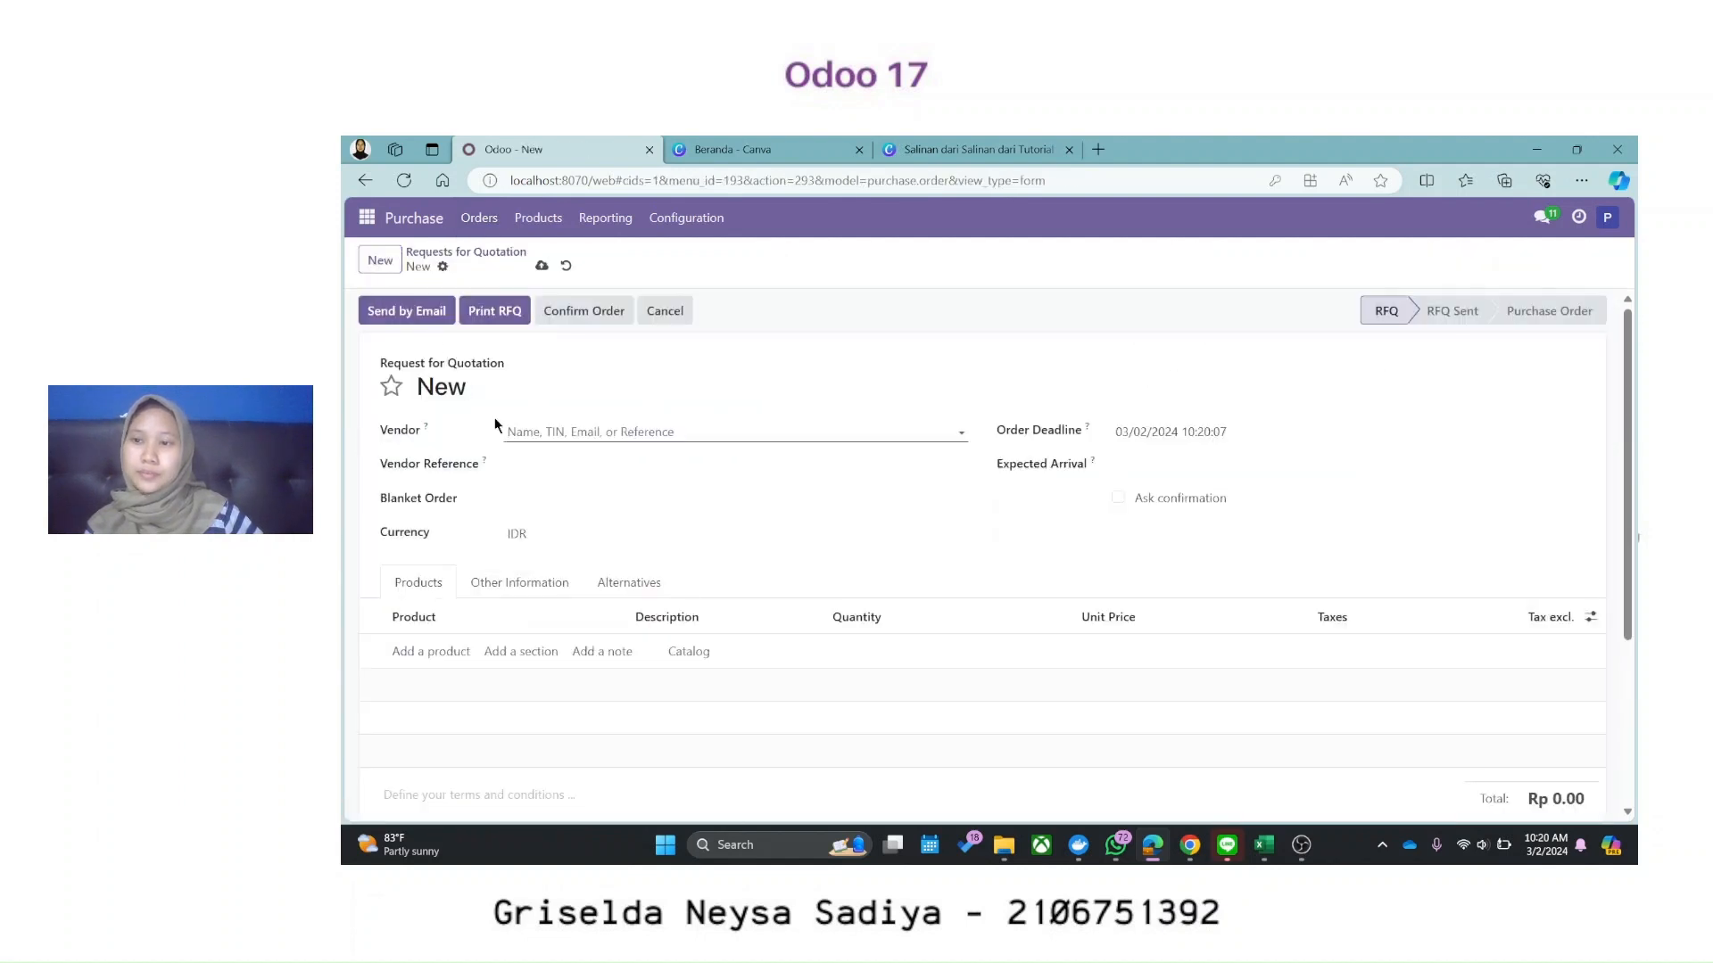
pyautogui.click(533, 434)
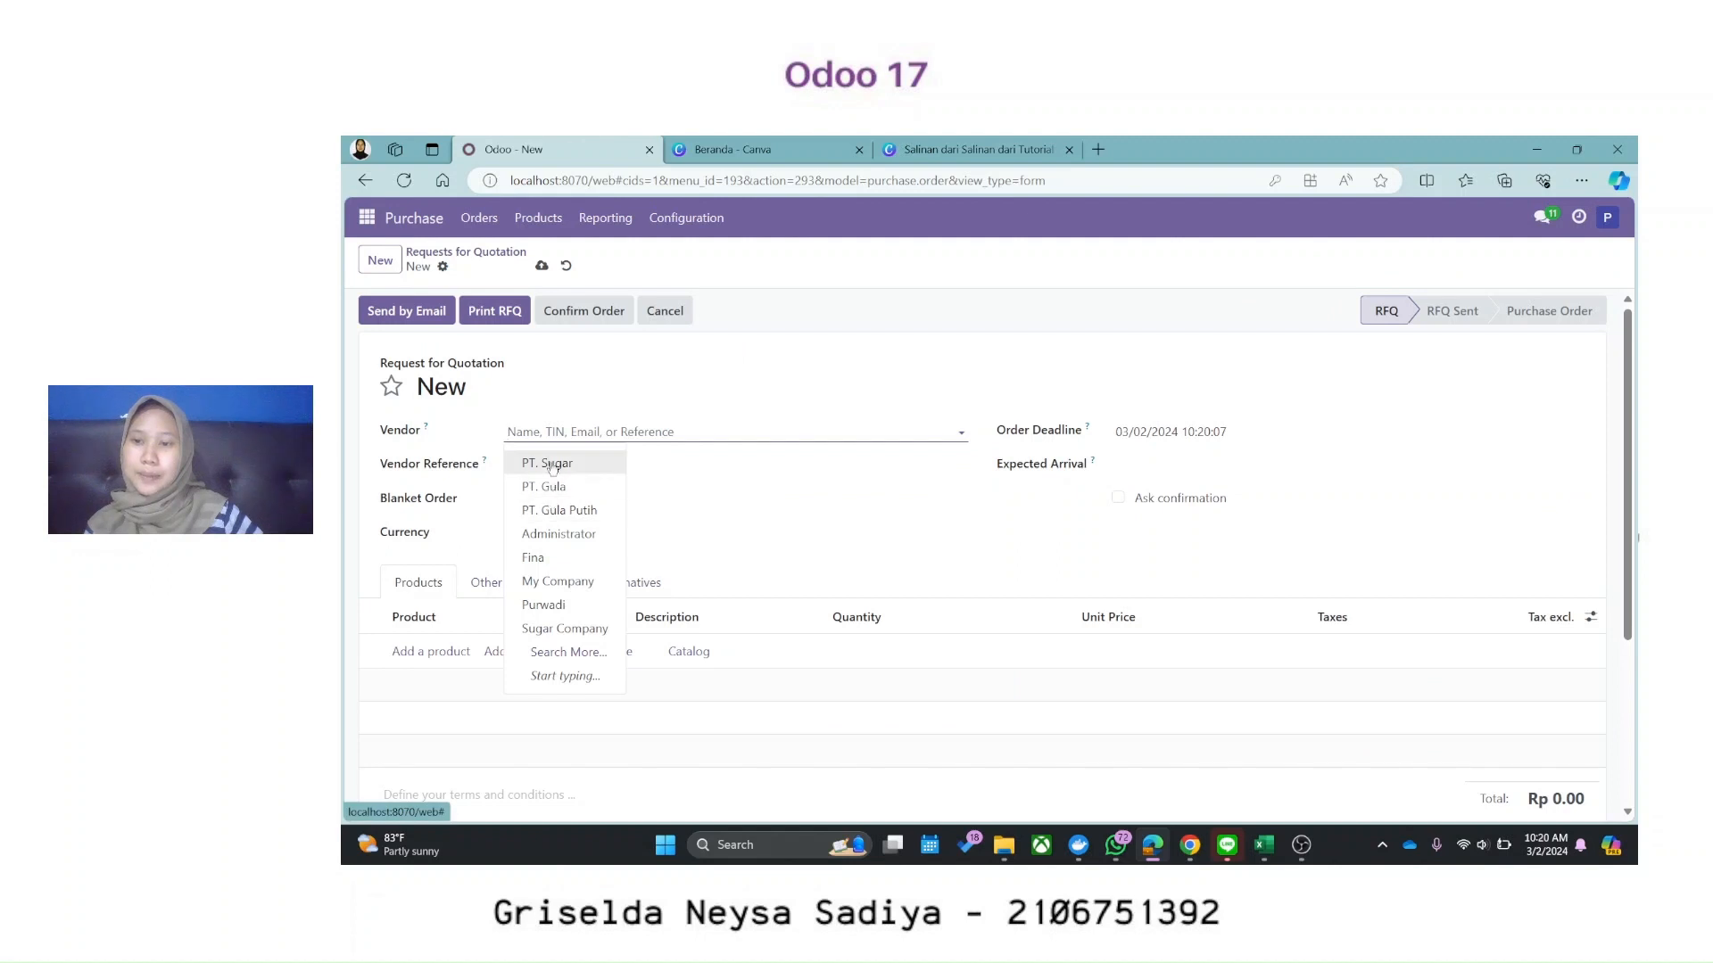
pyautogui.click(528, 463)
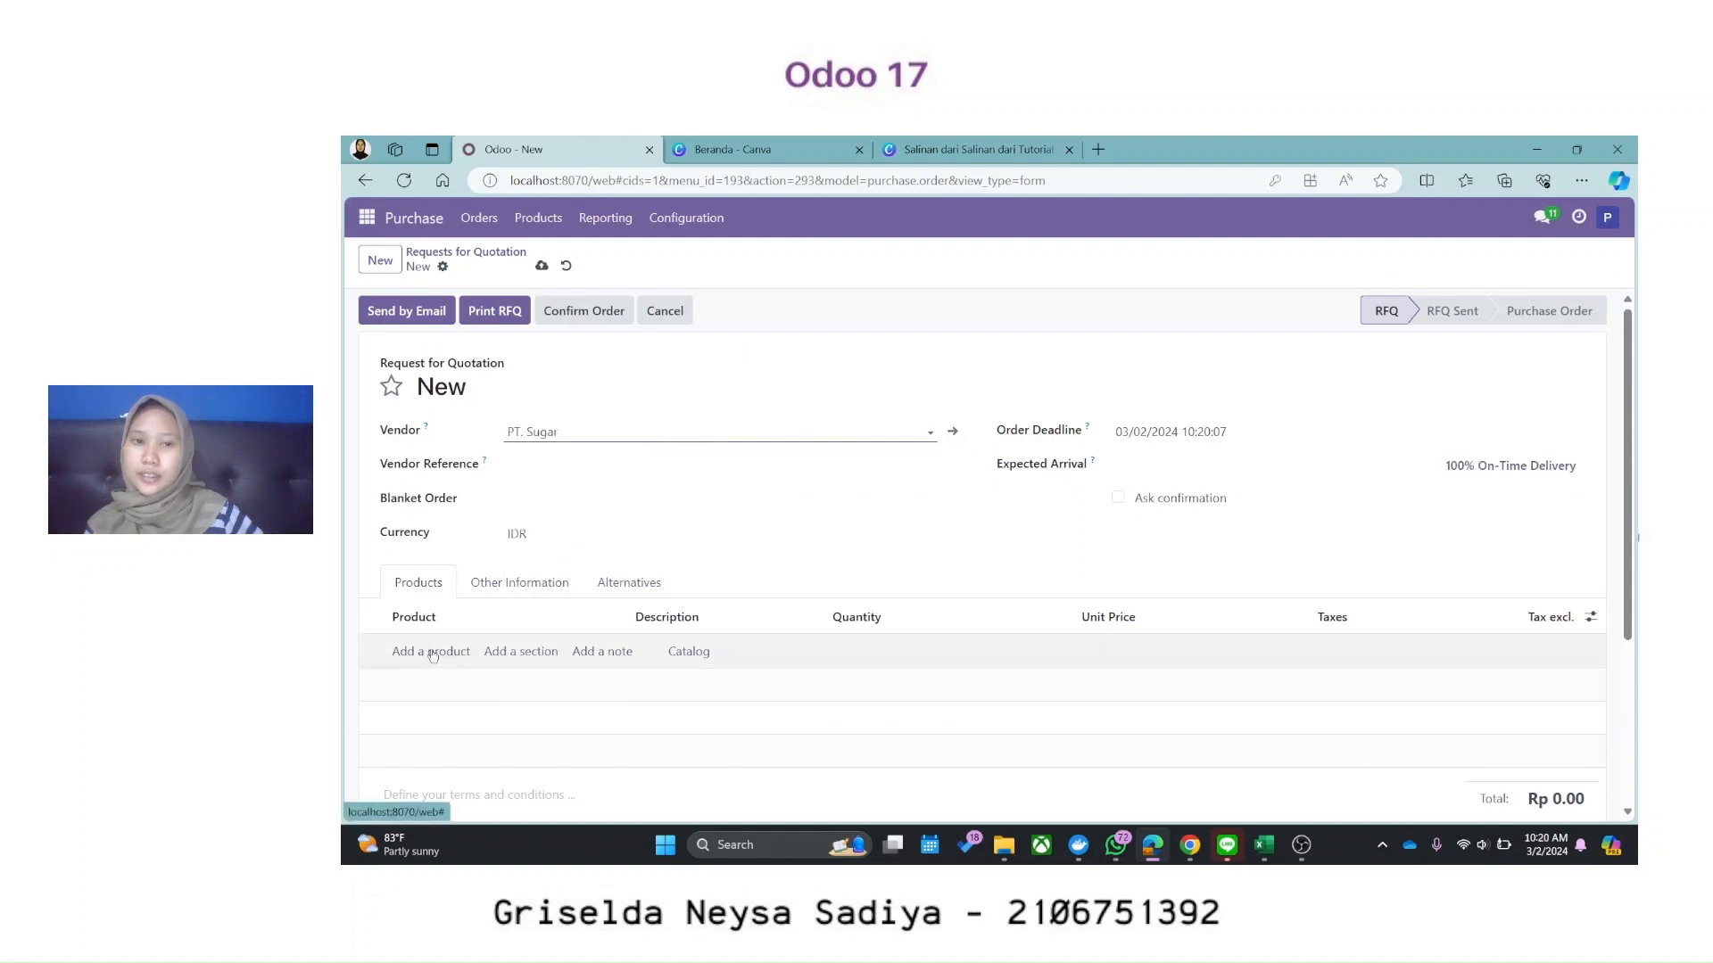
pyautogui.click(432, 653)
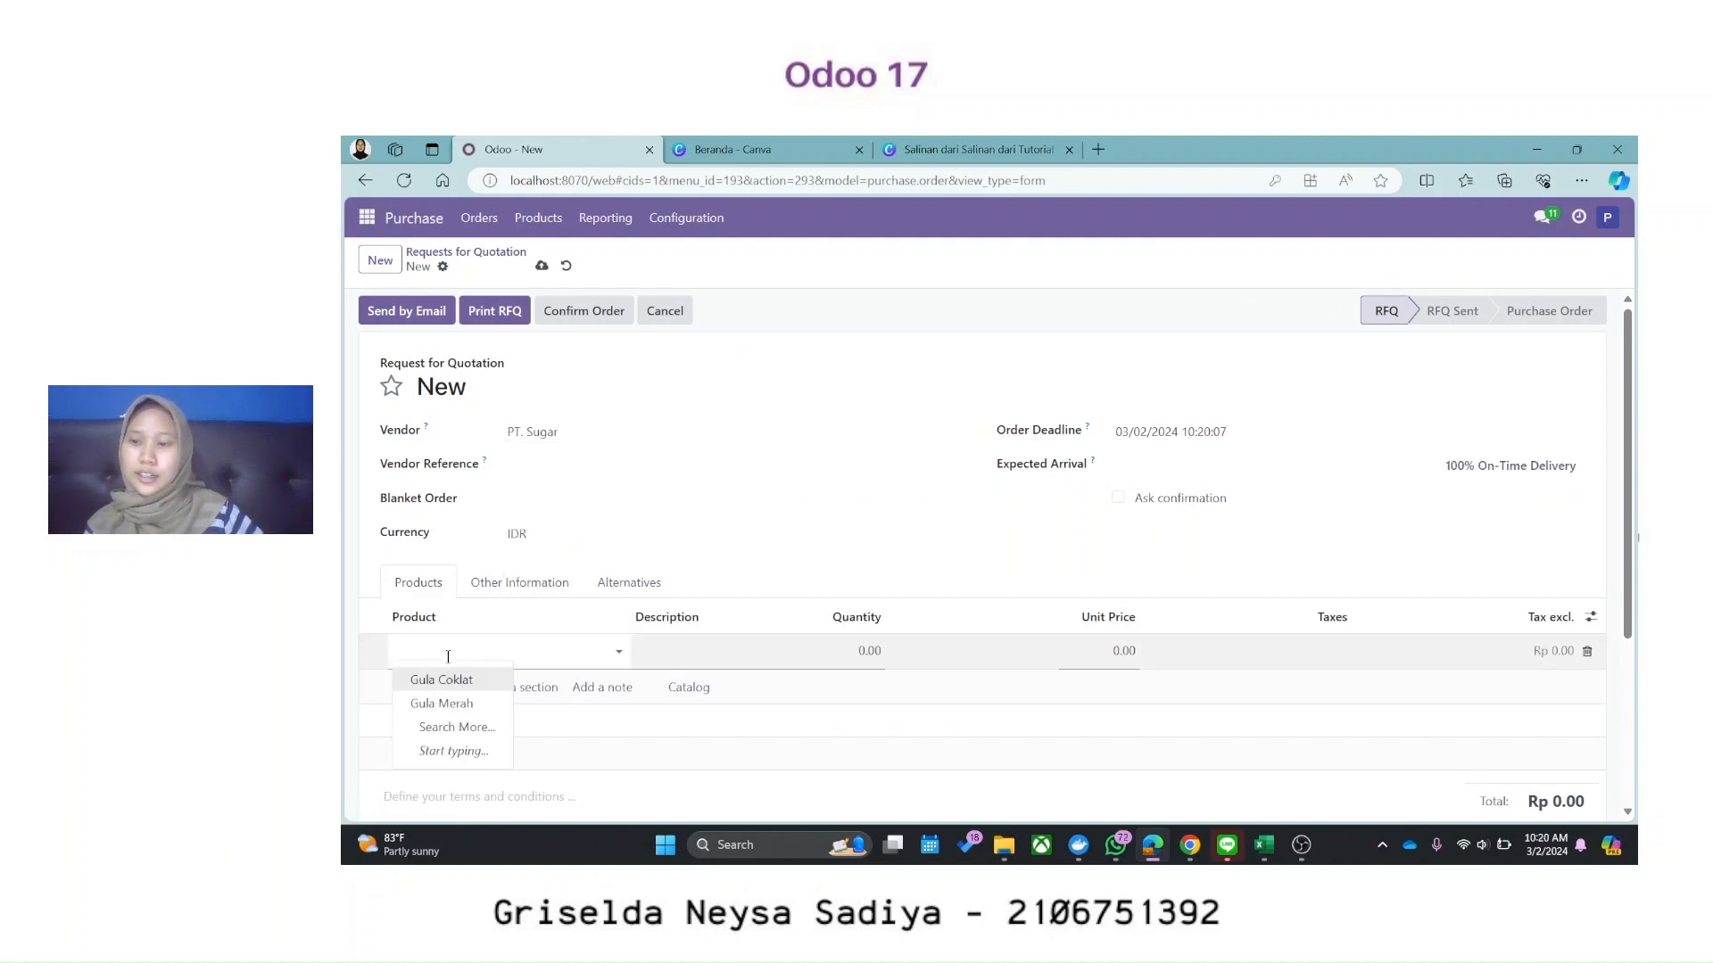
pyautogui.click(432, 679)
pyautogui.click(428, 683)
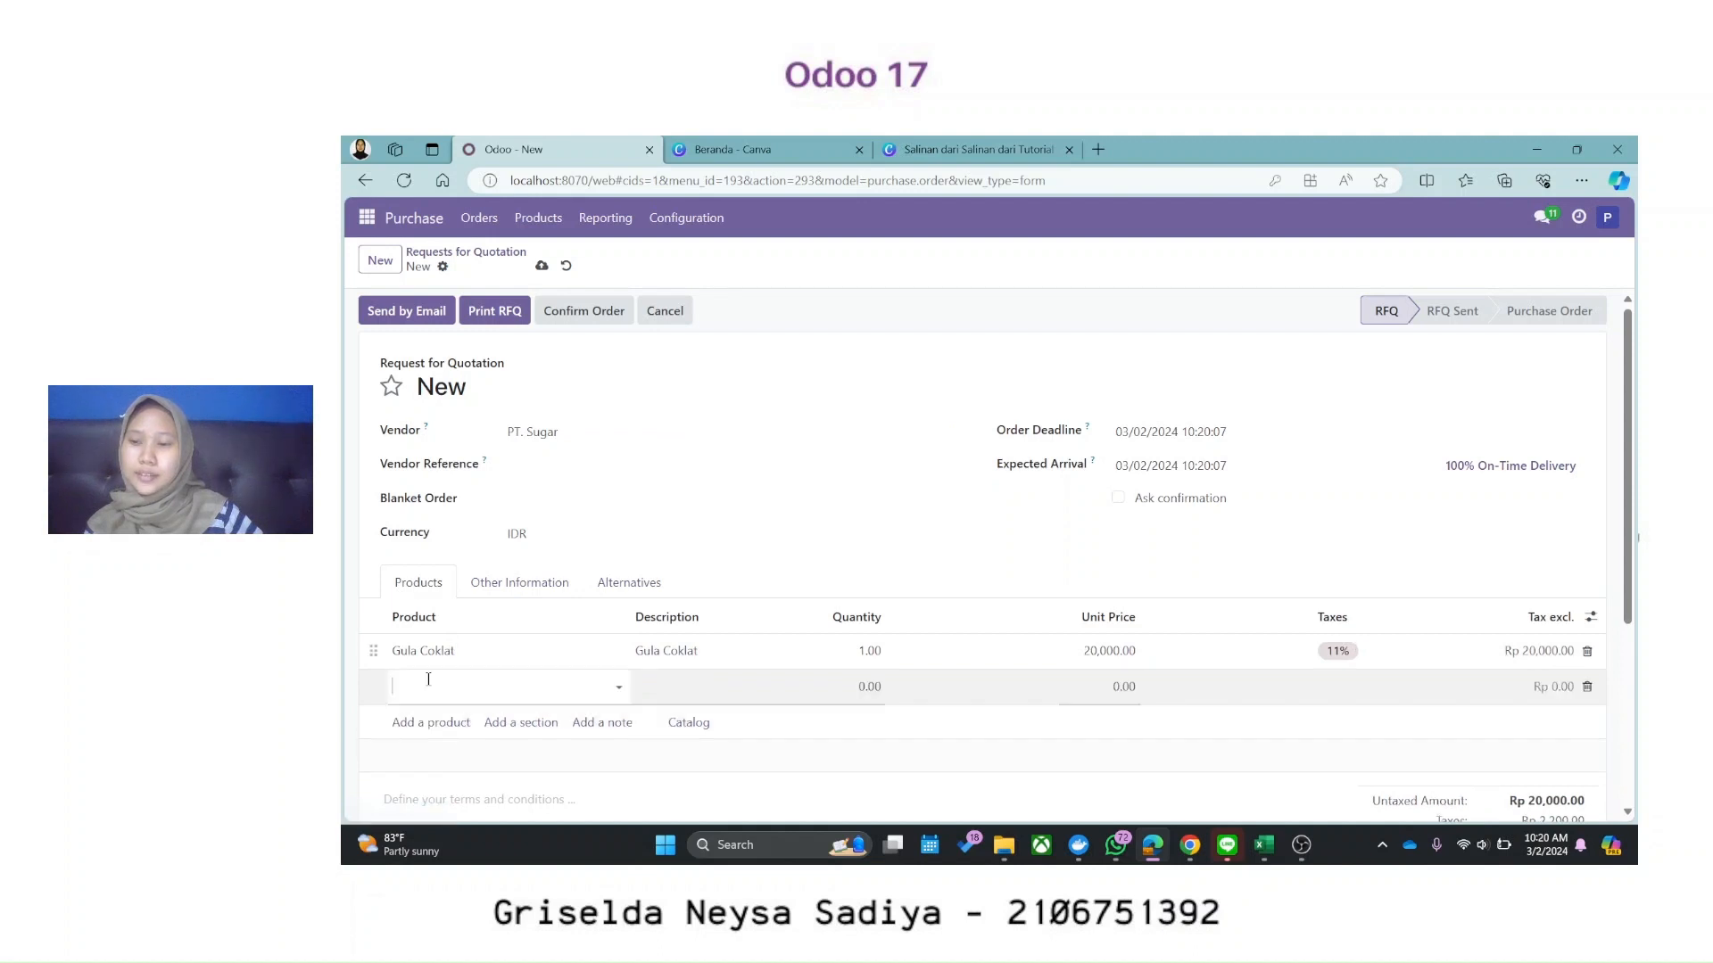
pyautogui.click(434, 737)
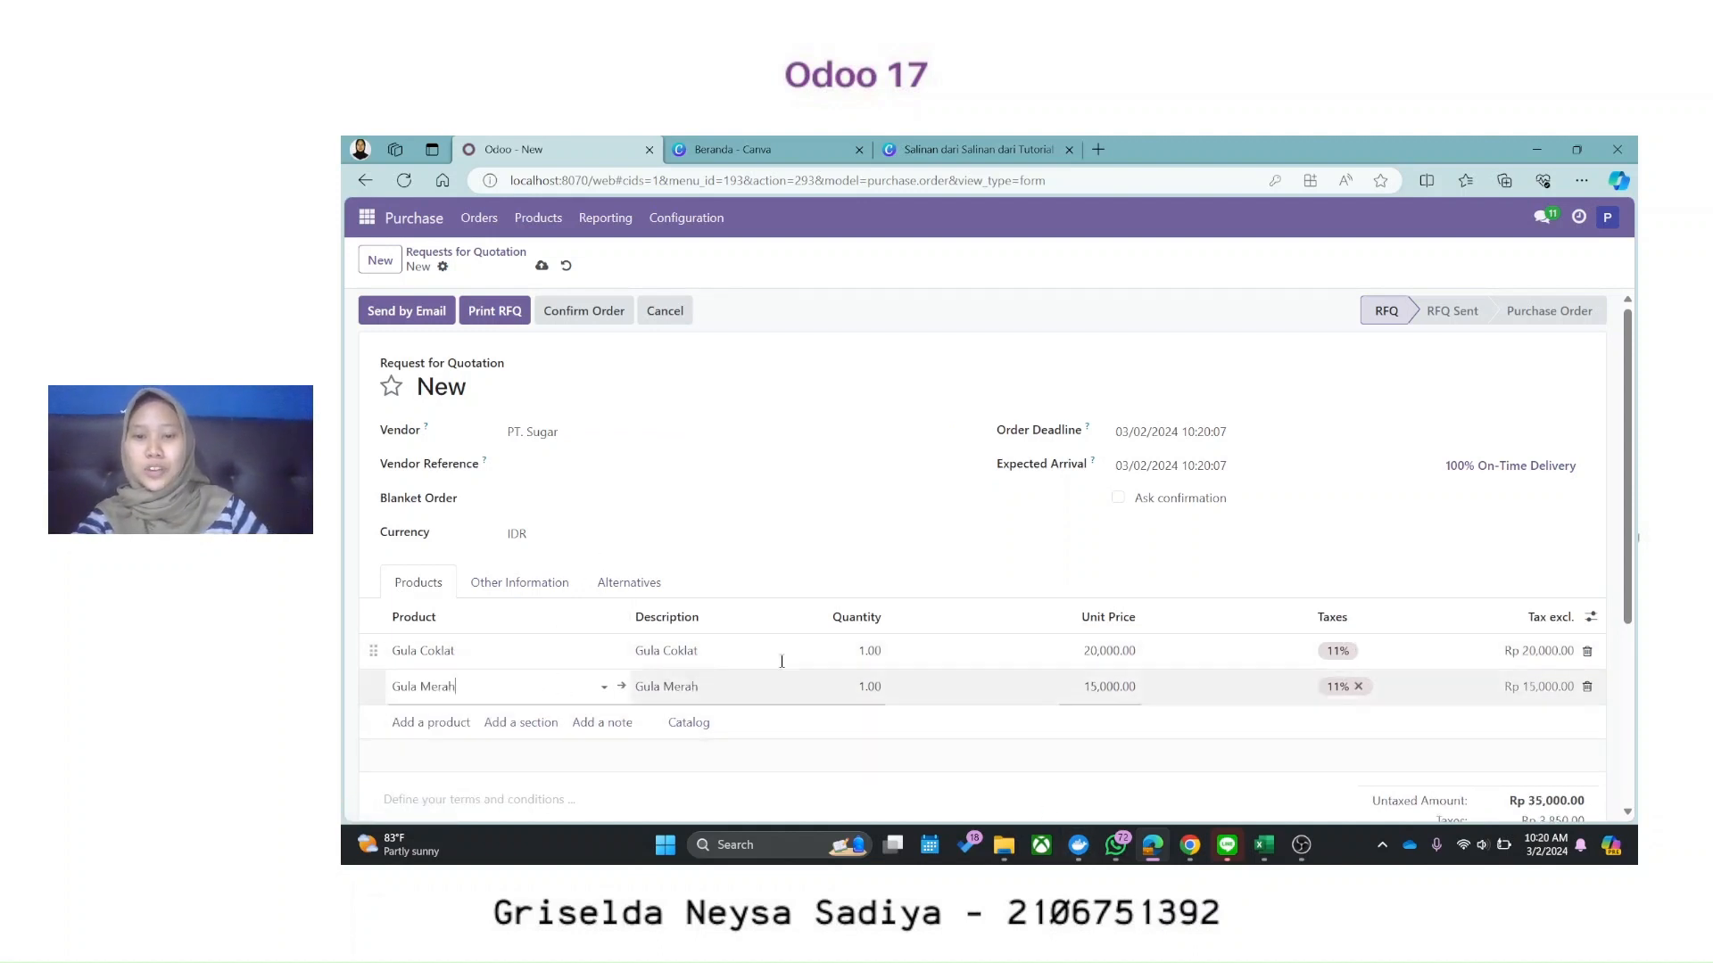
# Step: Remove the 11% tax from both lines, save as P00009, and email it to PT. Sugar
pyautogui.click(1358, 686)
pyautogui.click(1351, 654)
pyautogui.click(1357, 652)
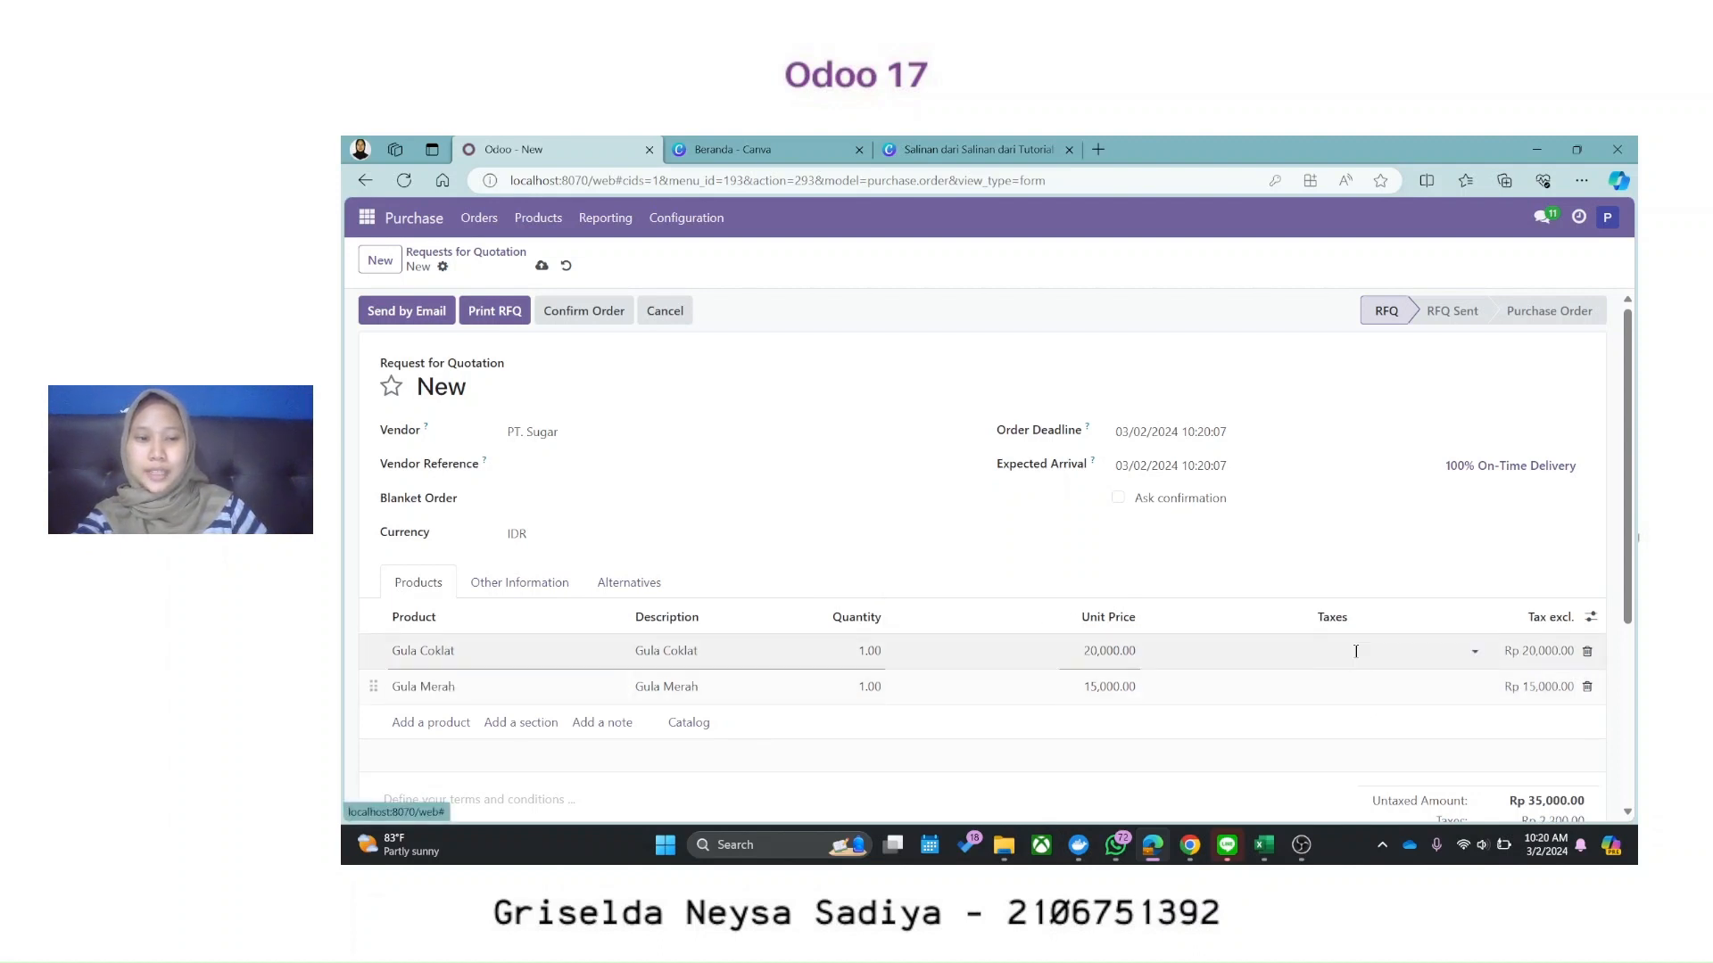
pyautogui.click(688, 483)
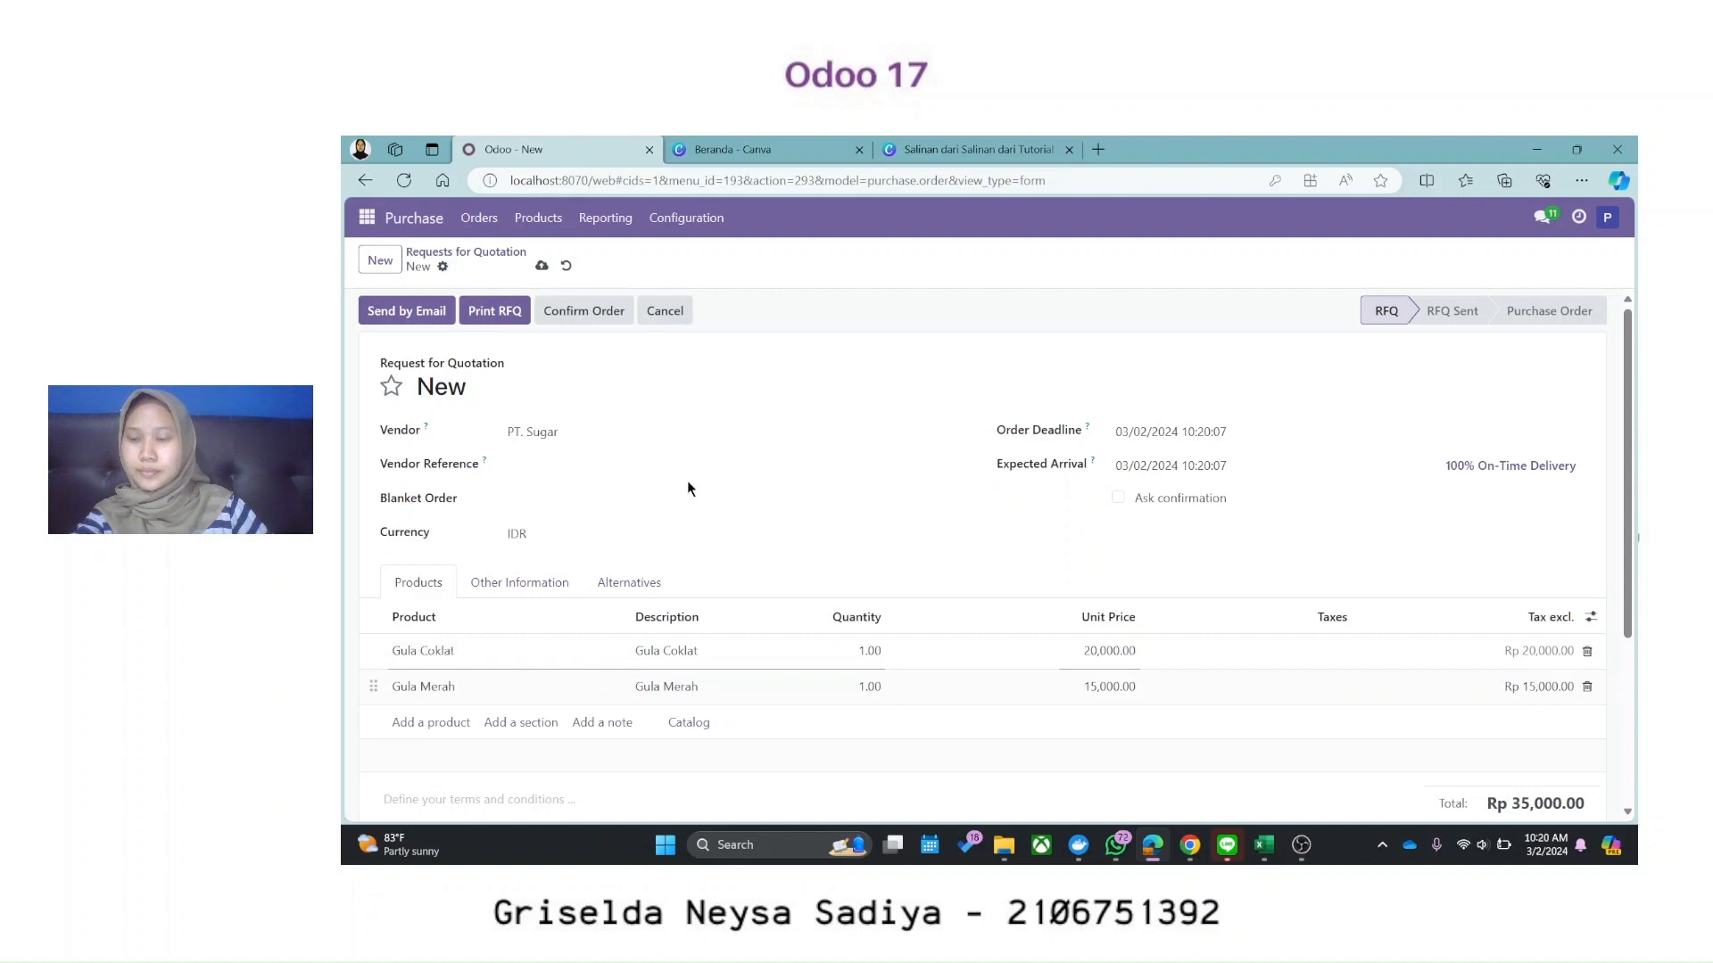
pyautogui.click(421, 305)
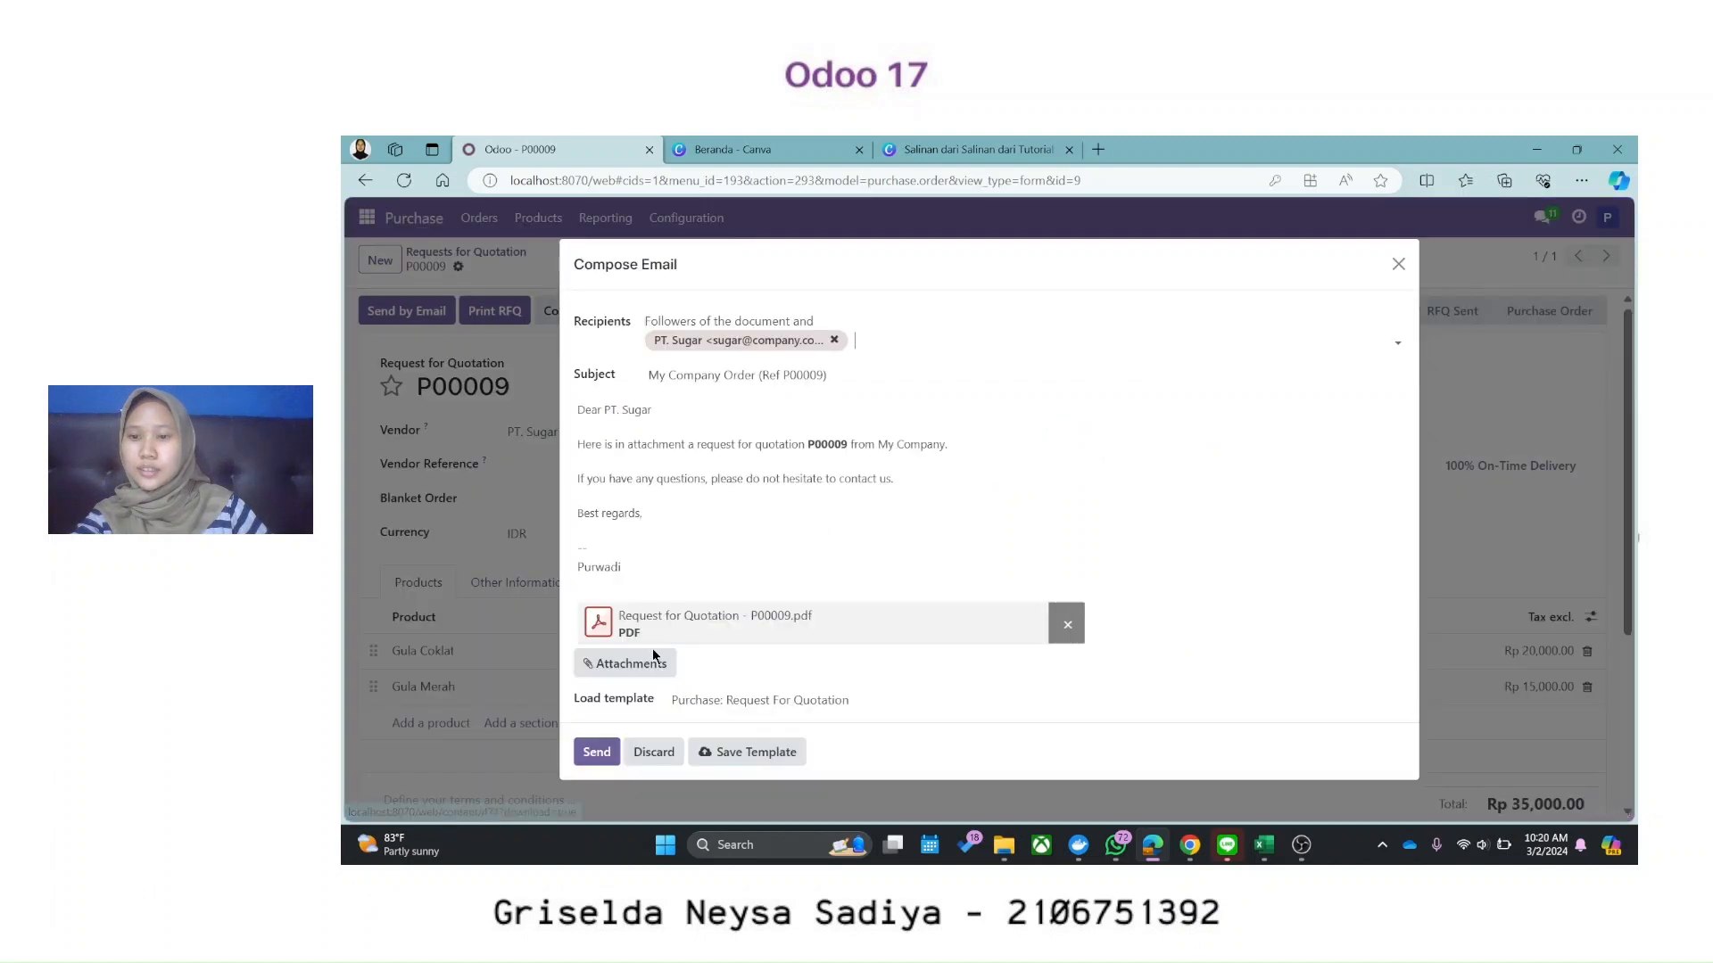
pyautogui.click(597, 750)
# Step: Create alternative RFQ P00010 for PT. Gula Putih, copying the same sugar products
pyautogui.click(626, 576)
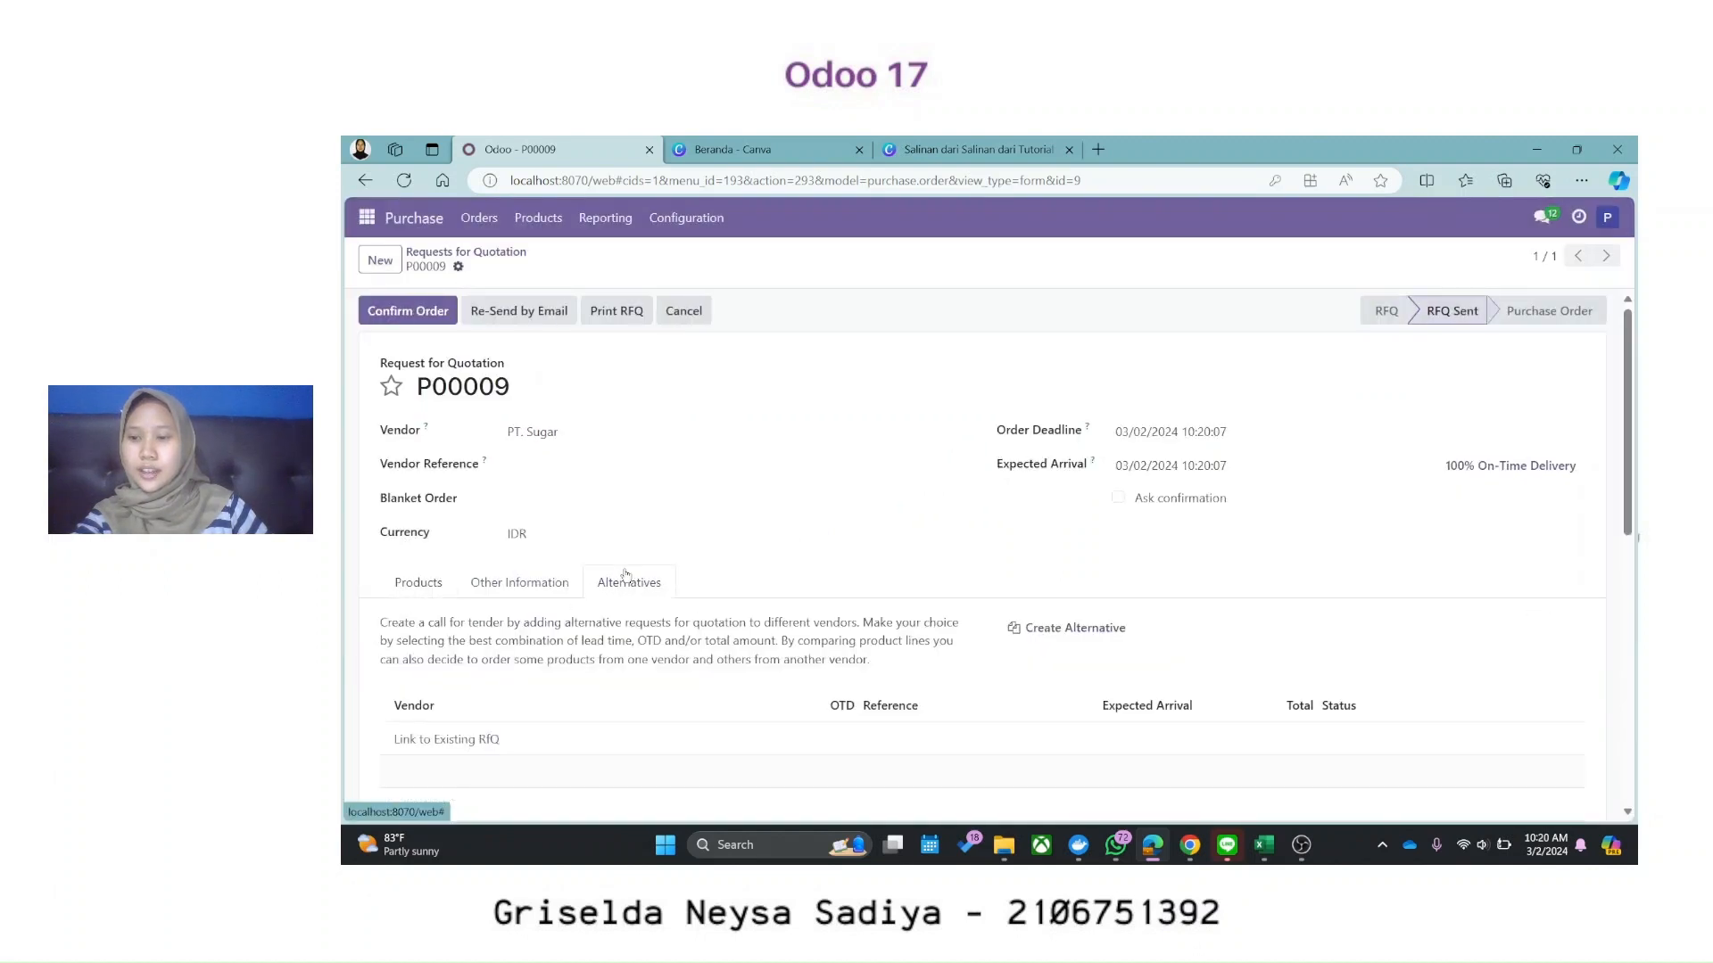
pyautogui.click(1079, 630)
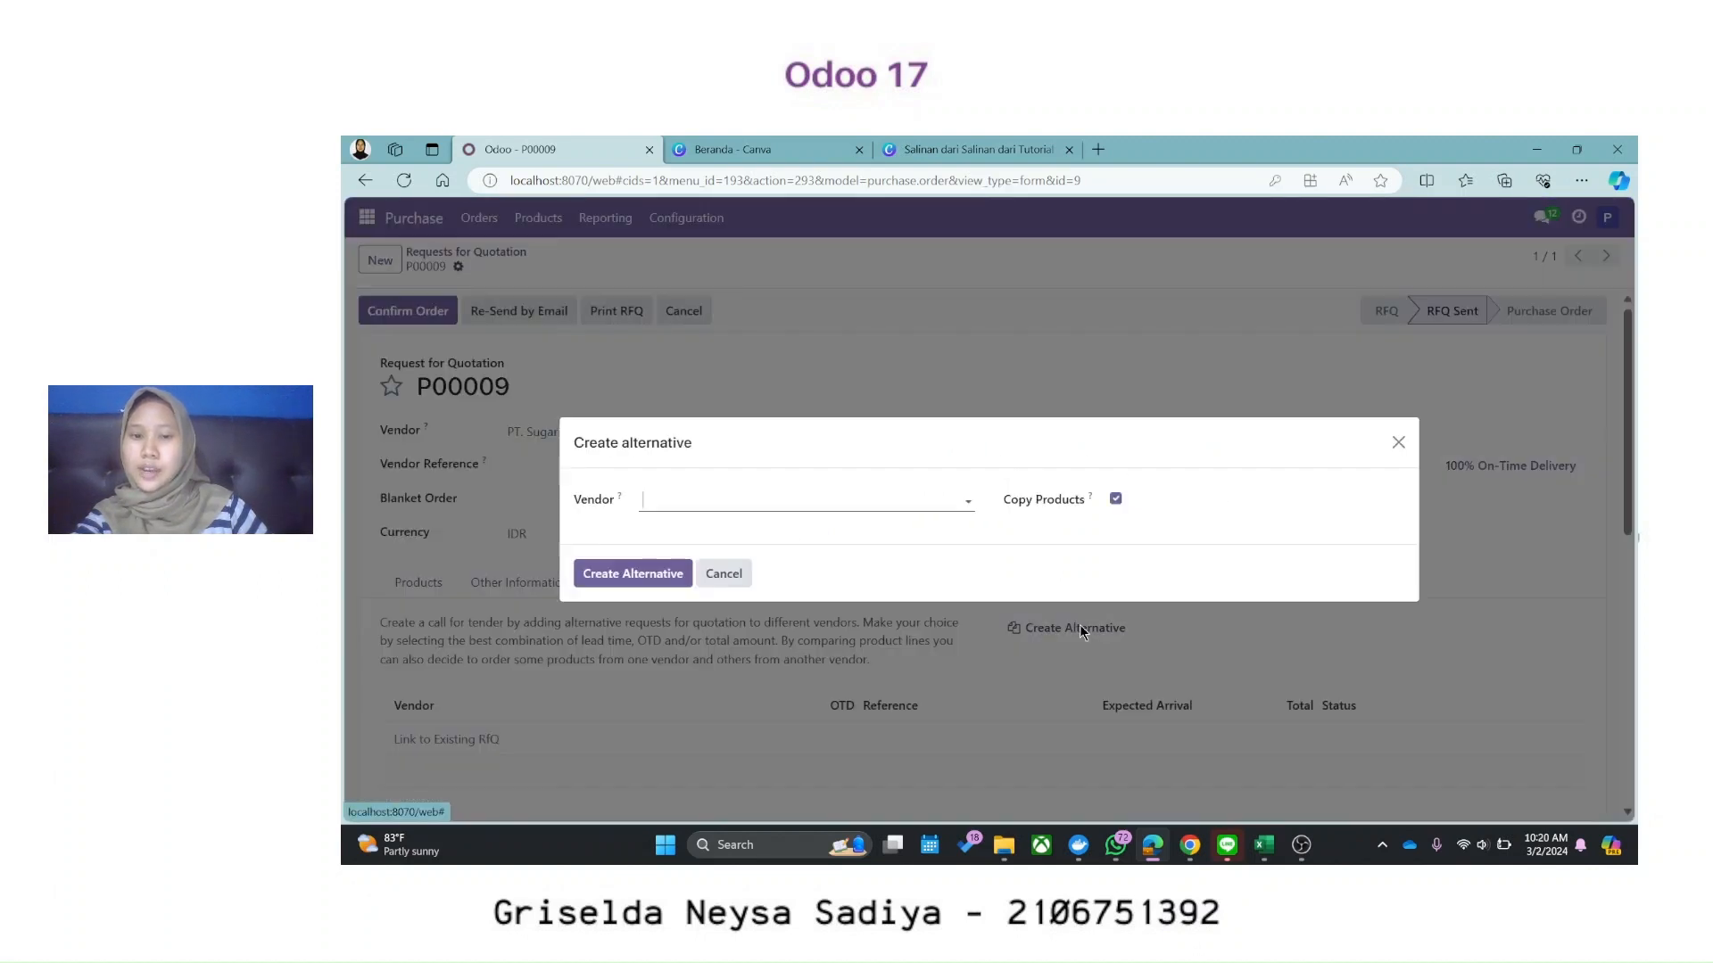
pyautogui.click(976, 500)
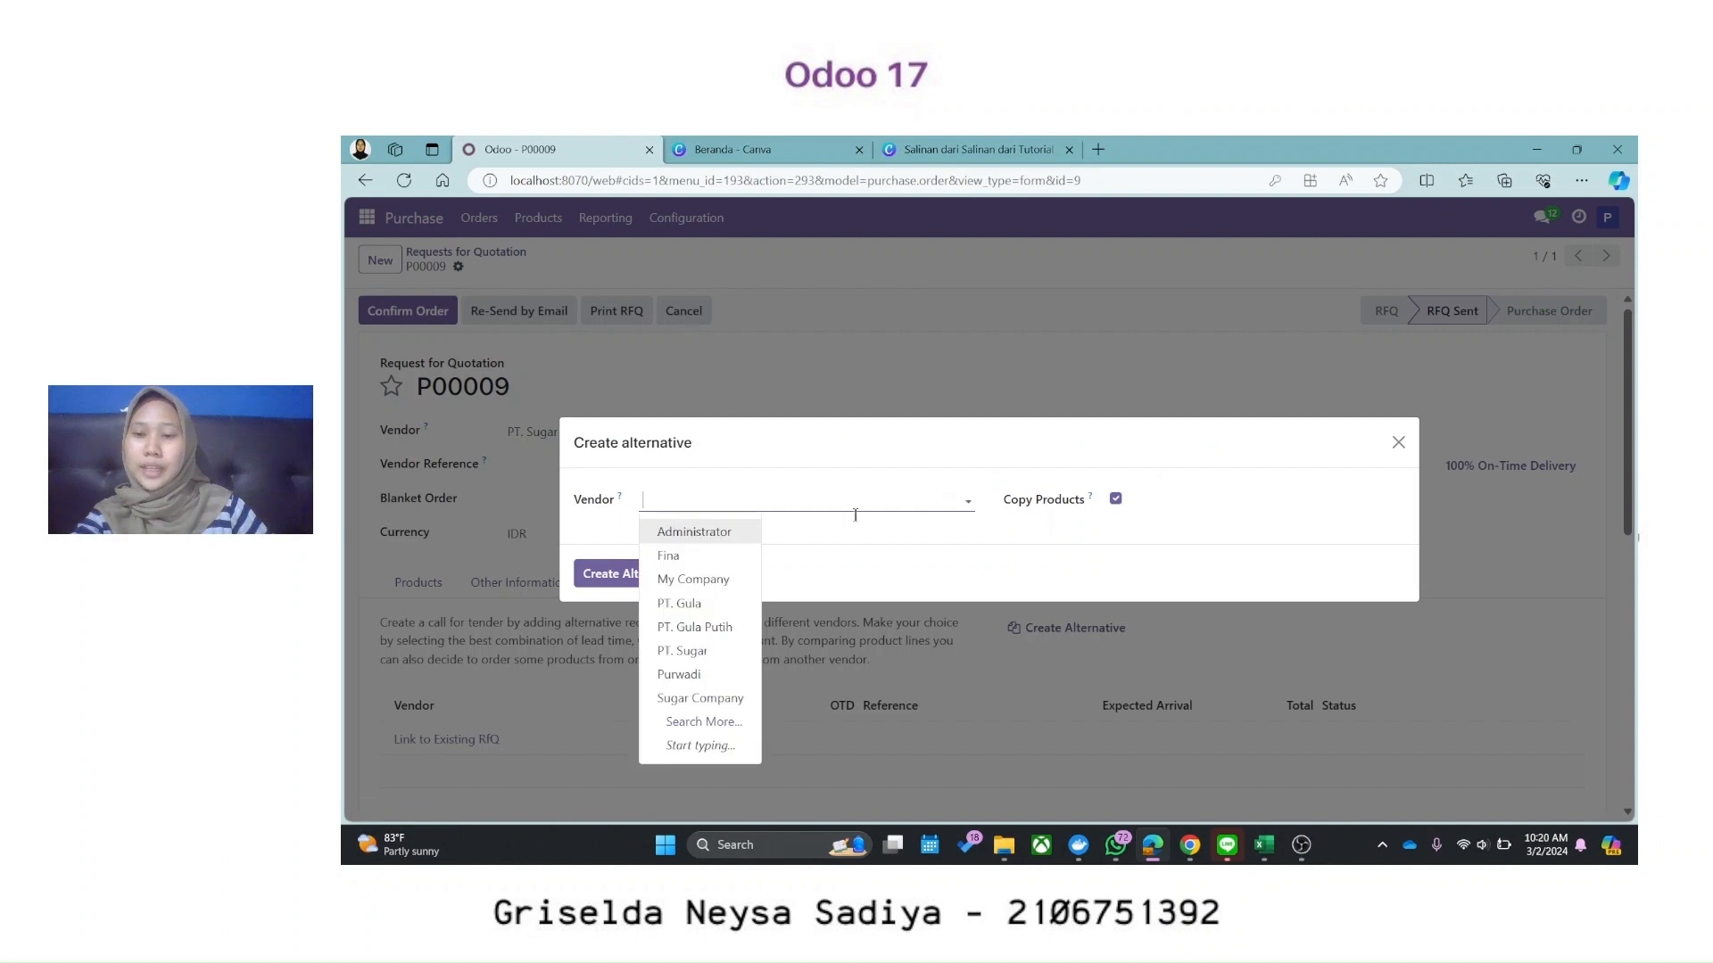
pyautogui.click(672, 628)
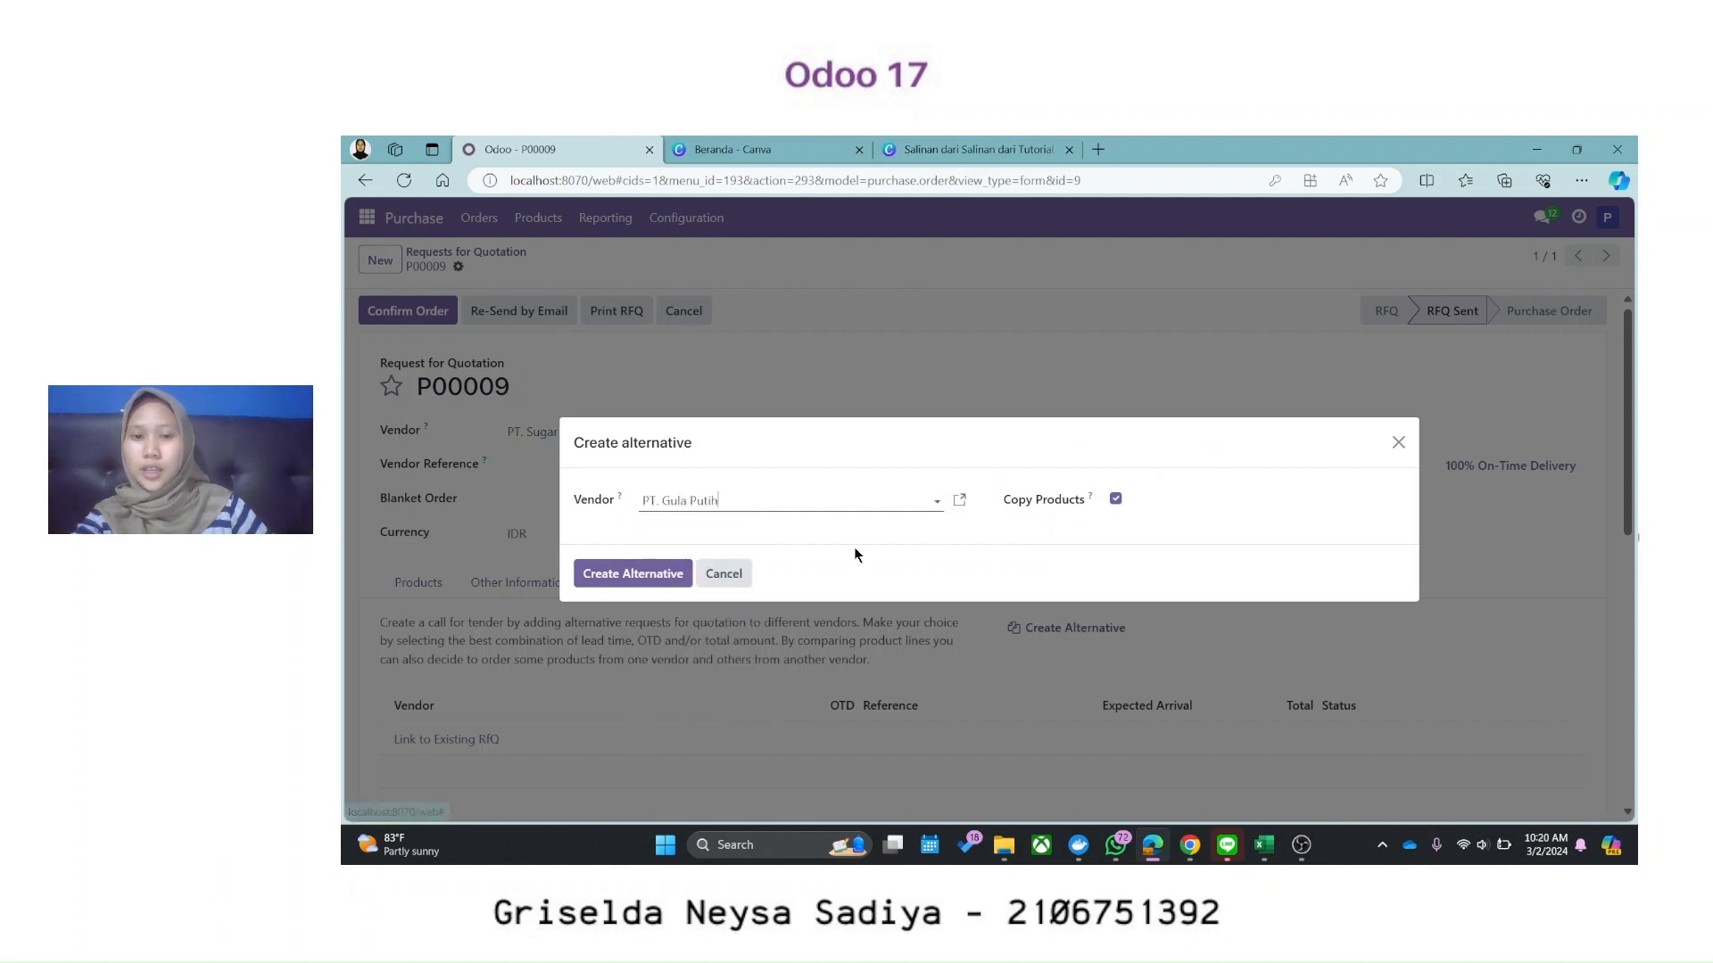
pyautogui.click(637, 576)
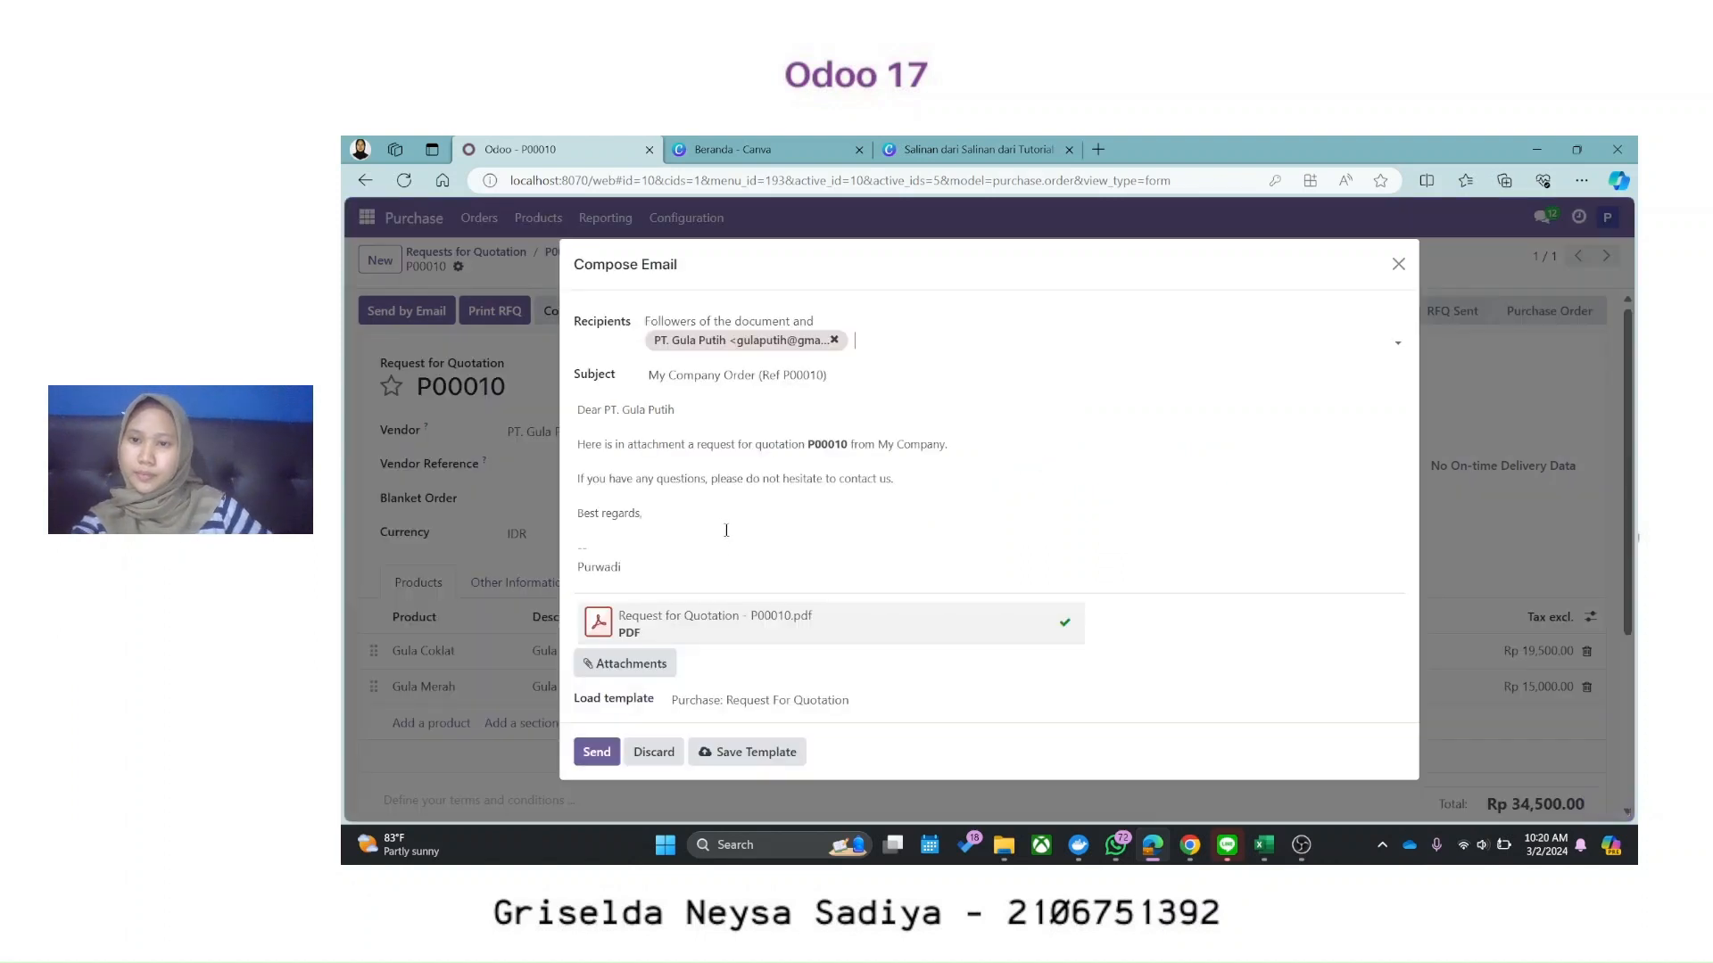
# Step: Email RFQ P00010 to PT. Gula Putih and view it listed beside P00009
pyautogui.click(596, 751)
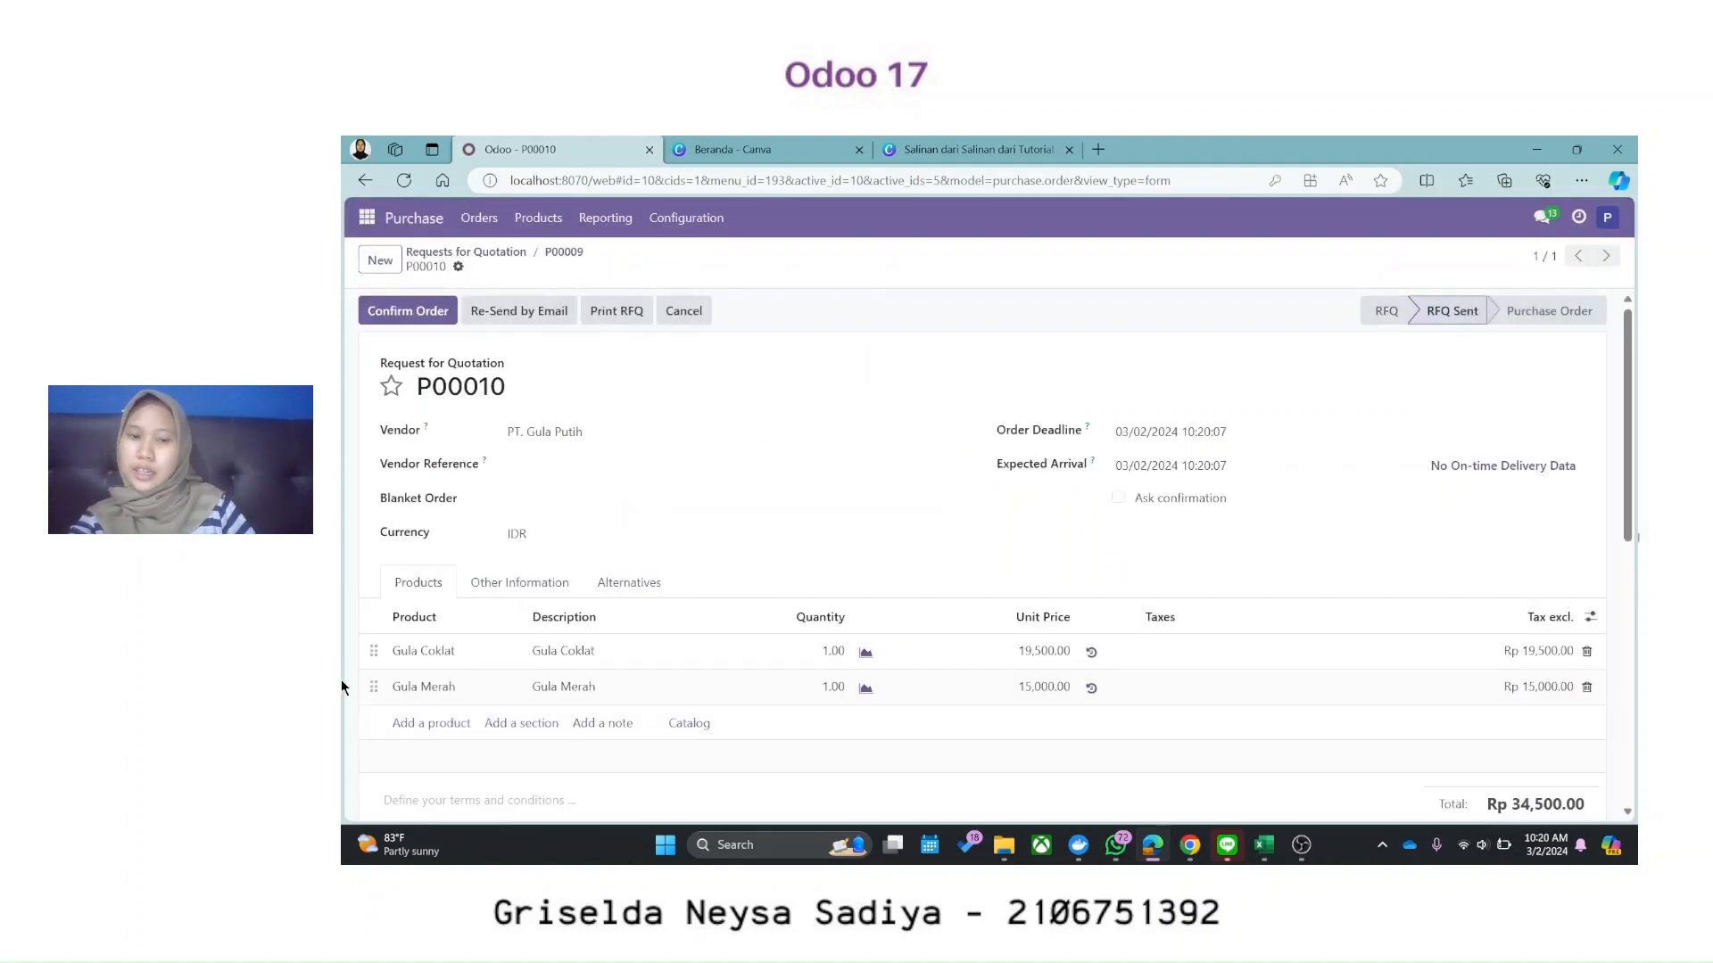
pyautogui.click(606, 586)
pyautogui.scroll(-1, 910, 631)
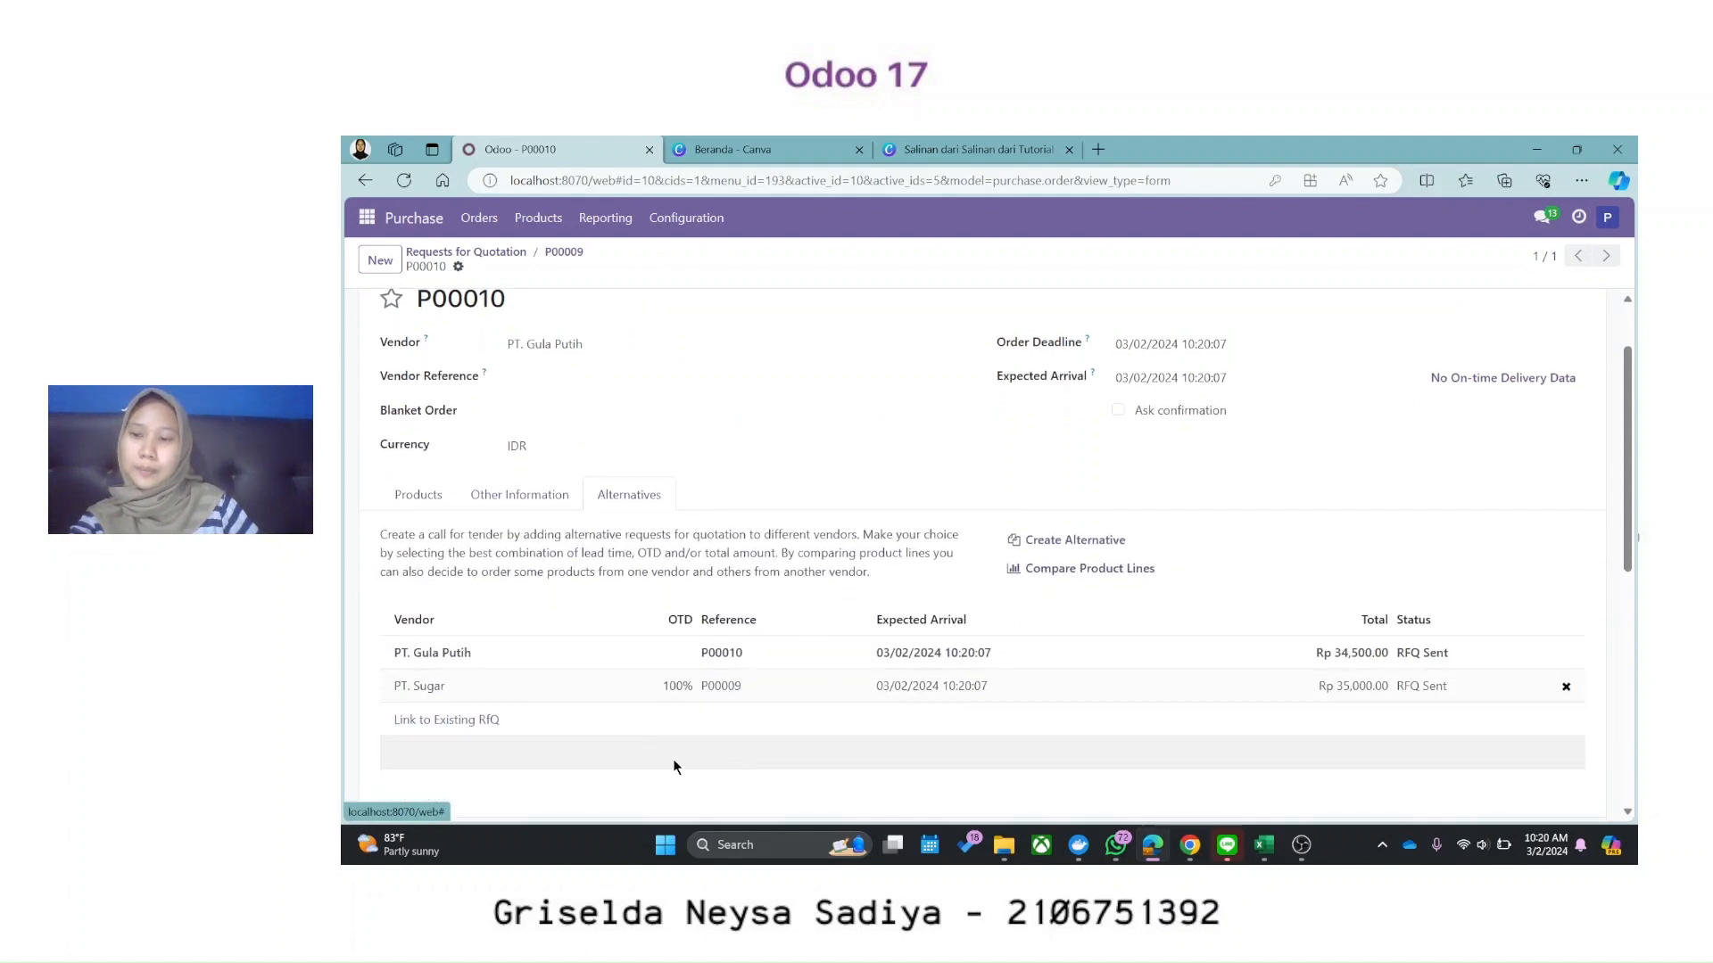
# Step: Compare product lines: take Gula Coklat from PT. Gula Putih and Gula Merah from PT. Sugar
pyautogui.click(1127, 576)
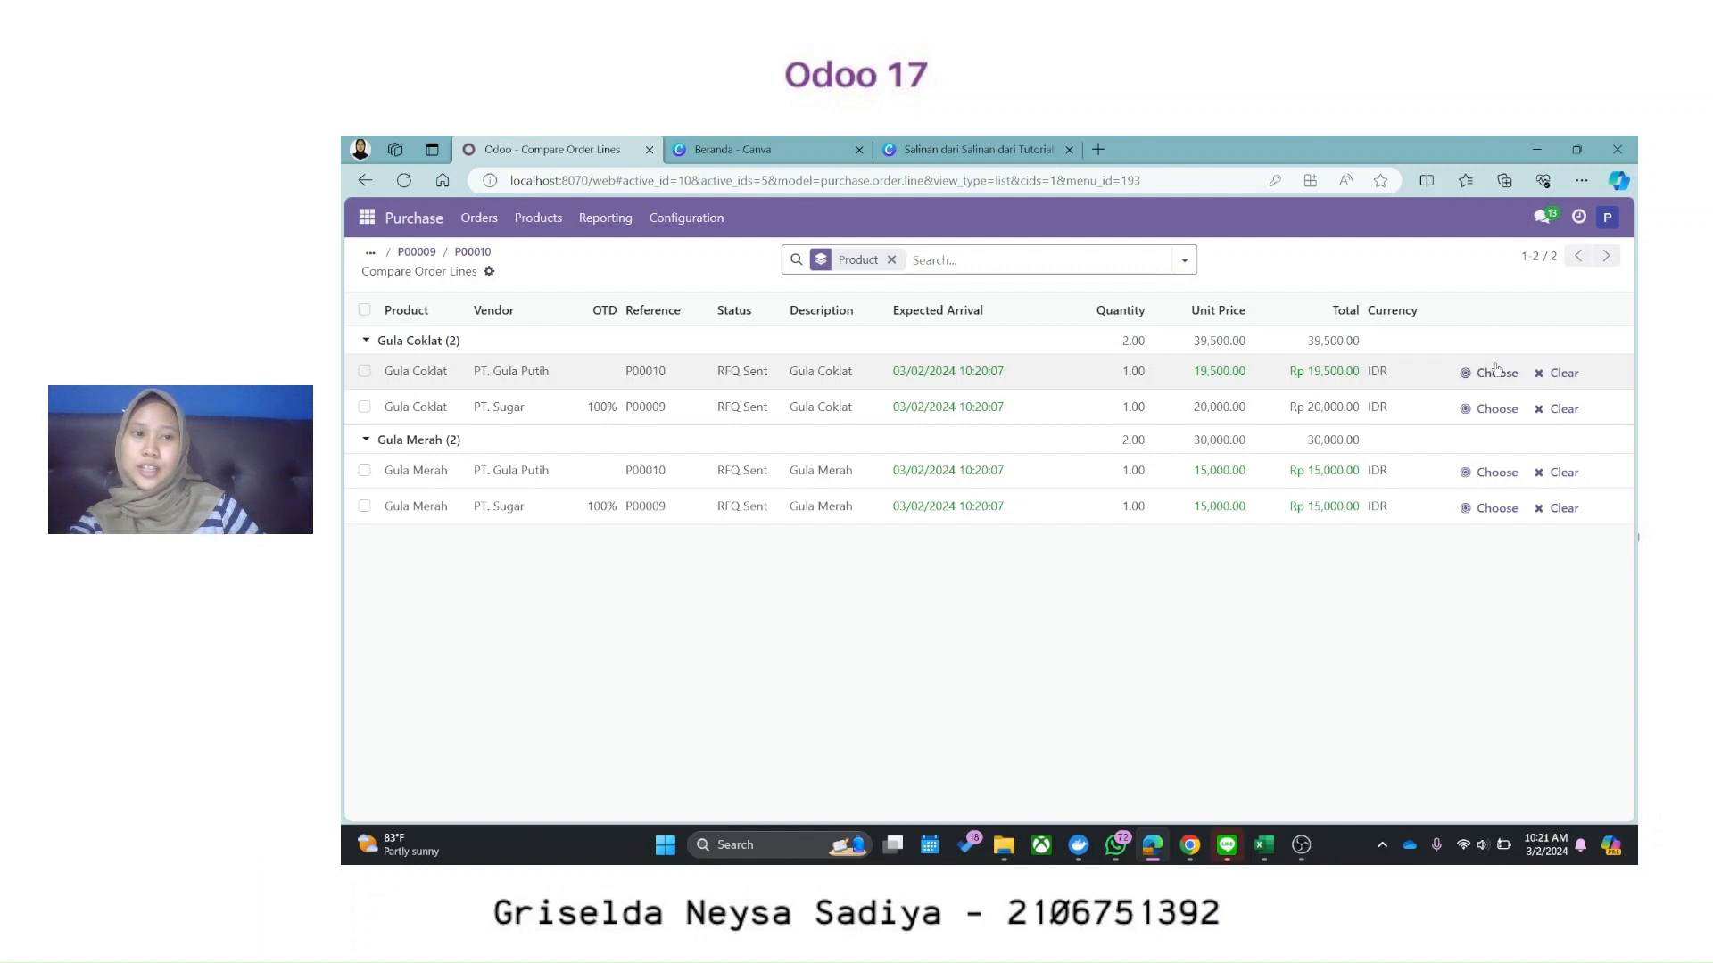
pyautogui.click(1496, 372)
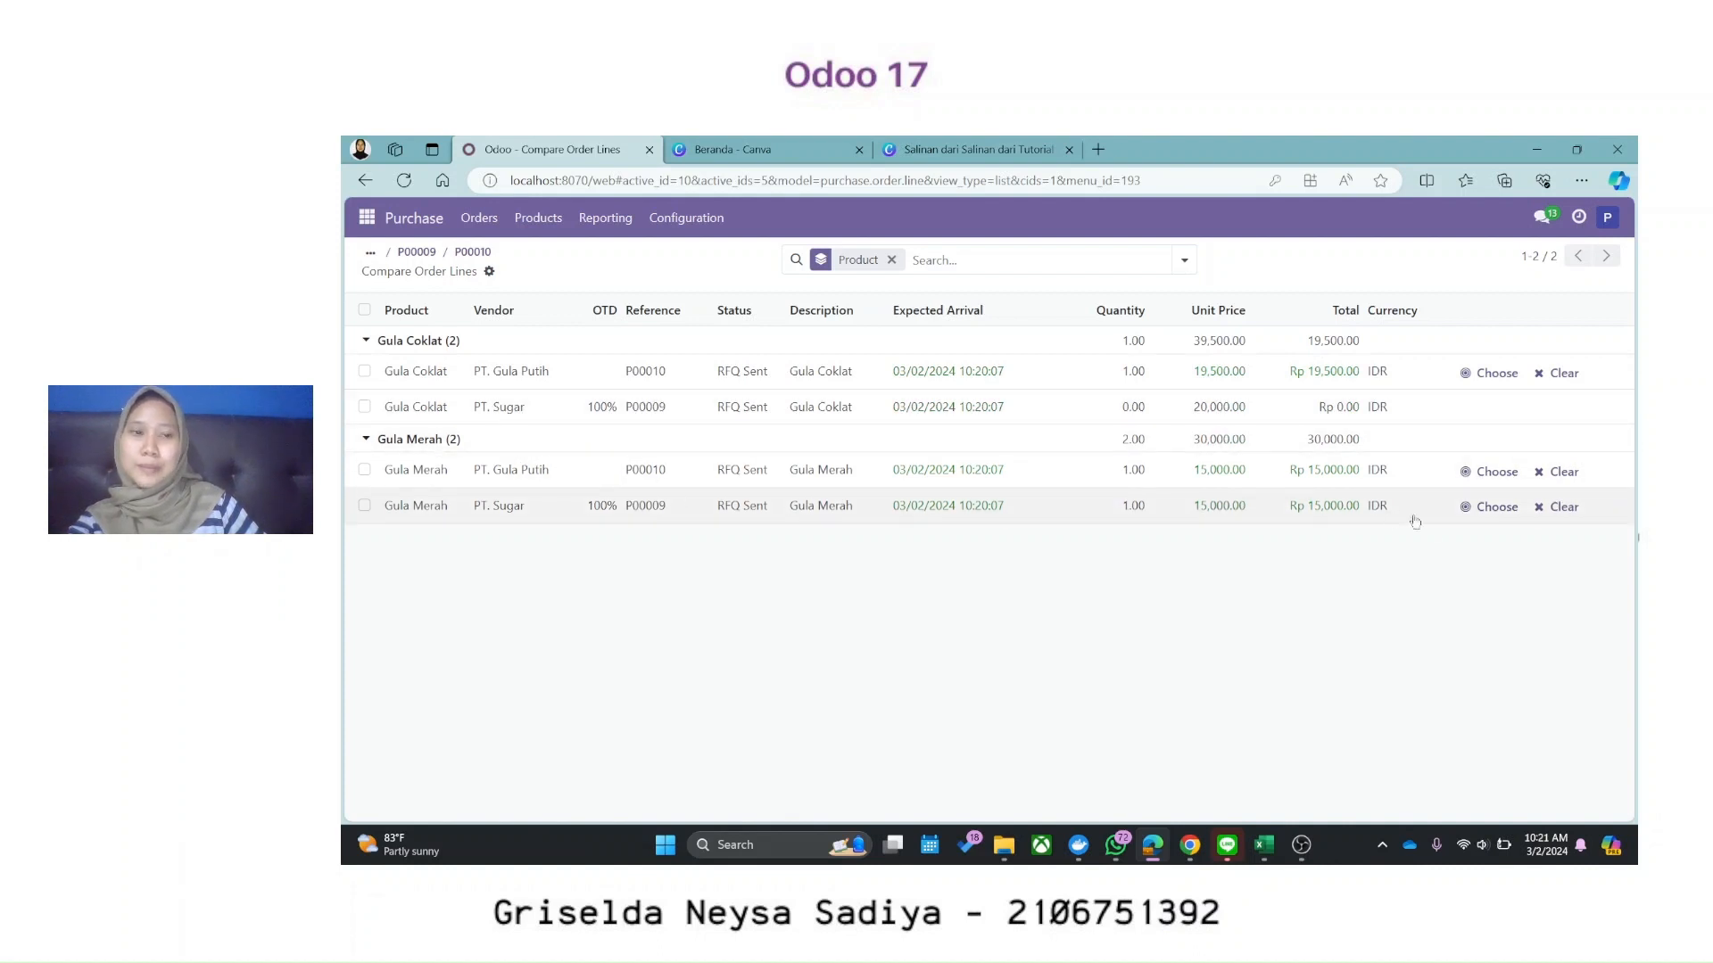
pyautogui.click(1496, 507)
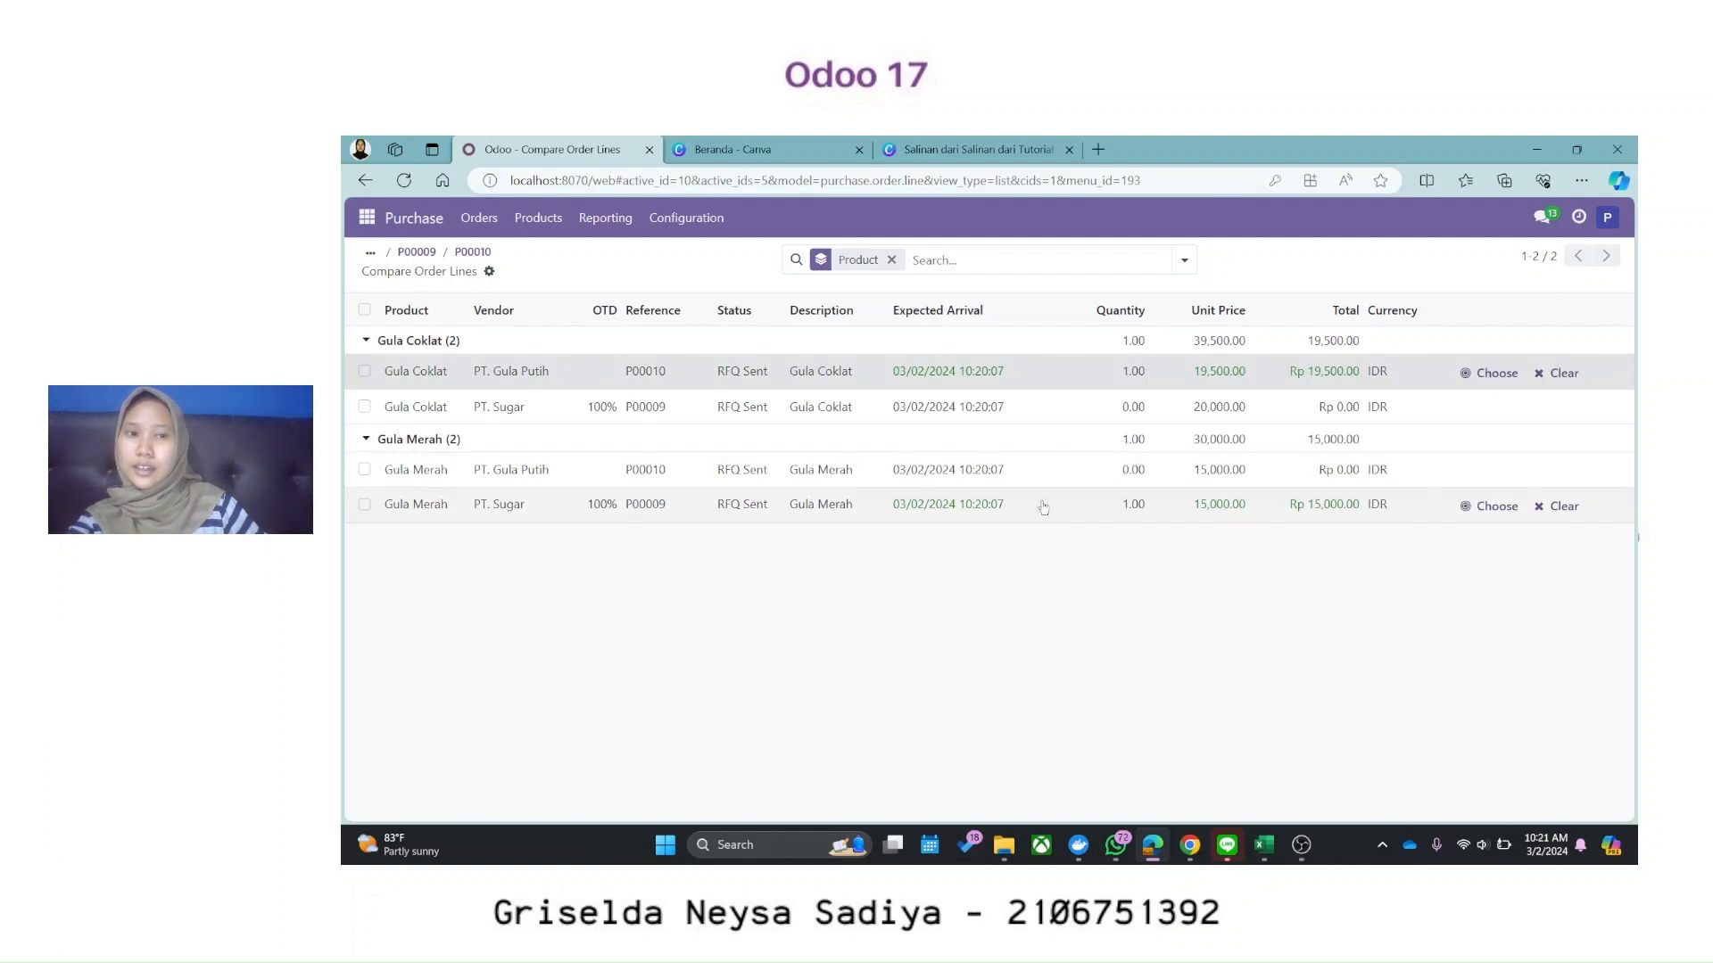
pyautogui.click(1489, 370)
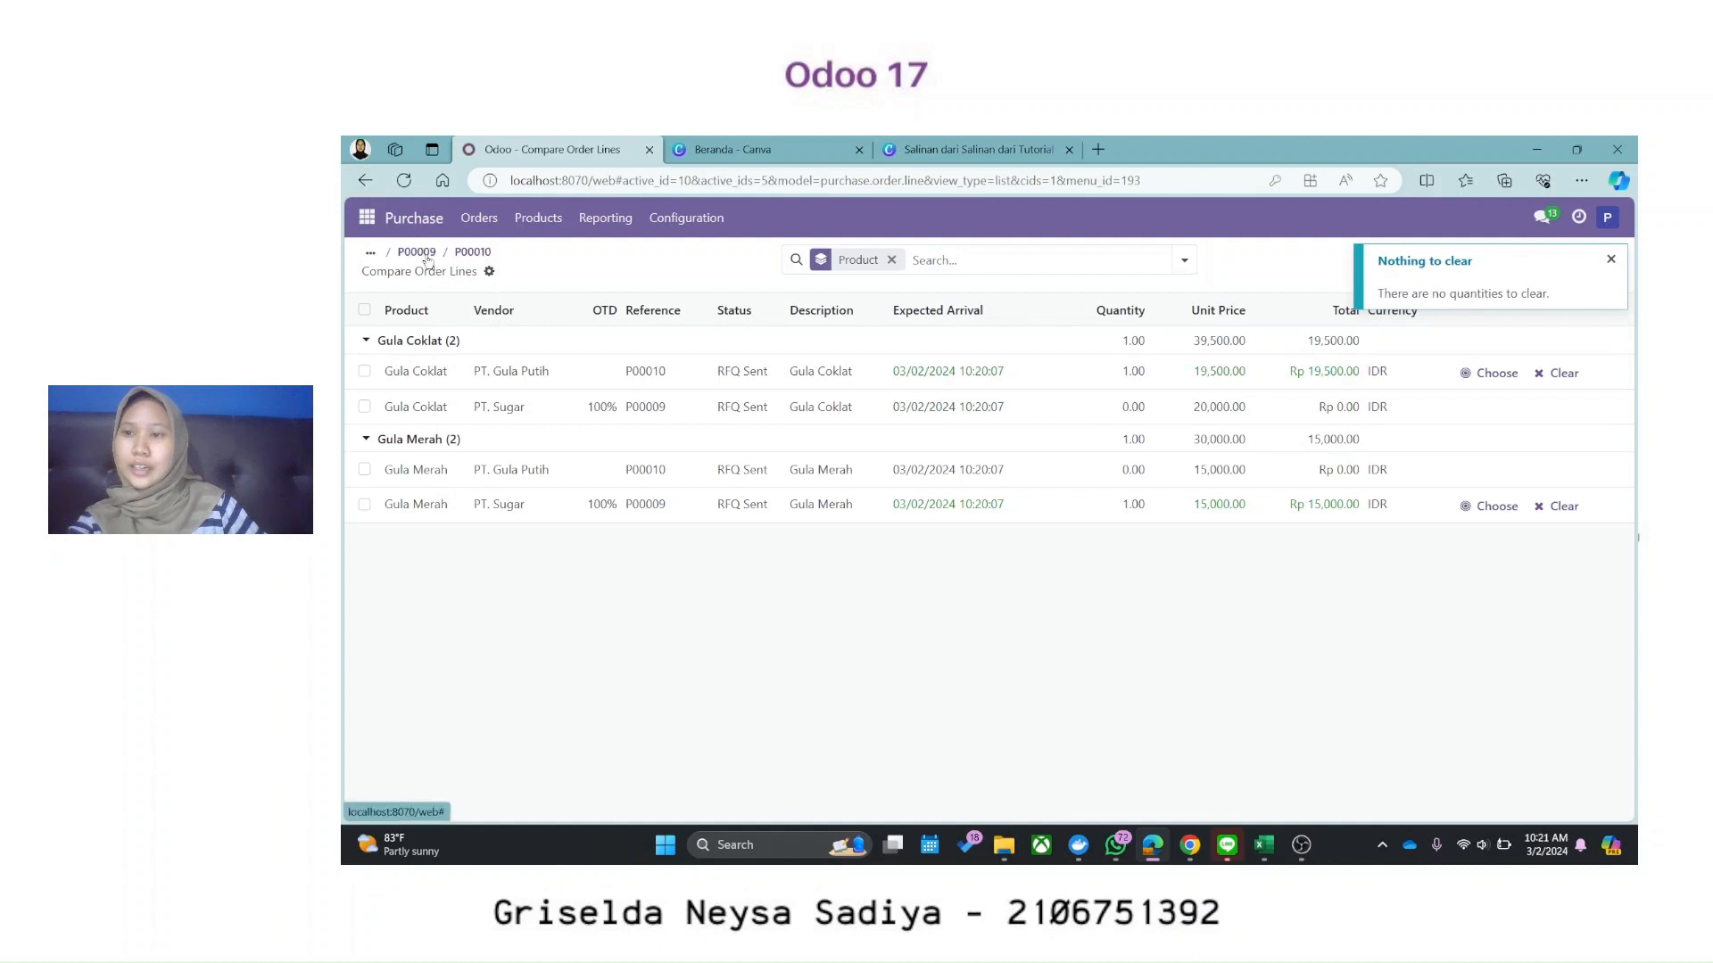
pyautogui.click(519, 220)
pyautogui.click(486, 219)
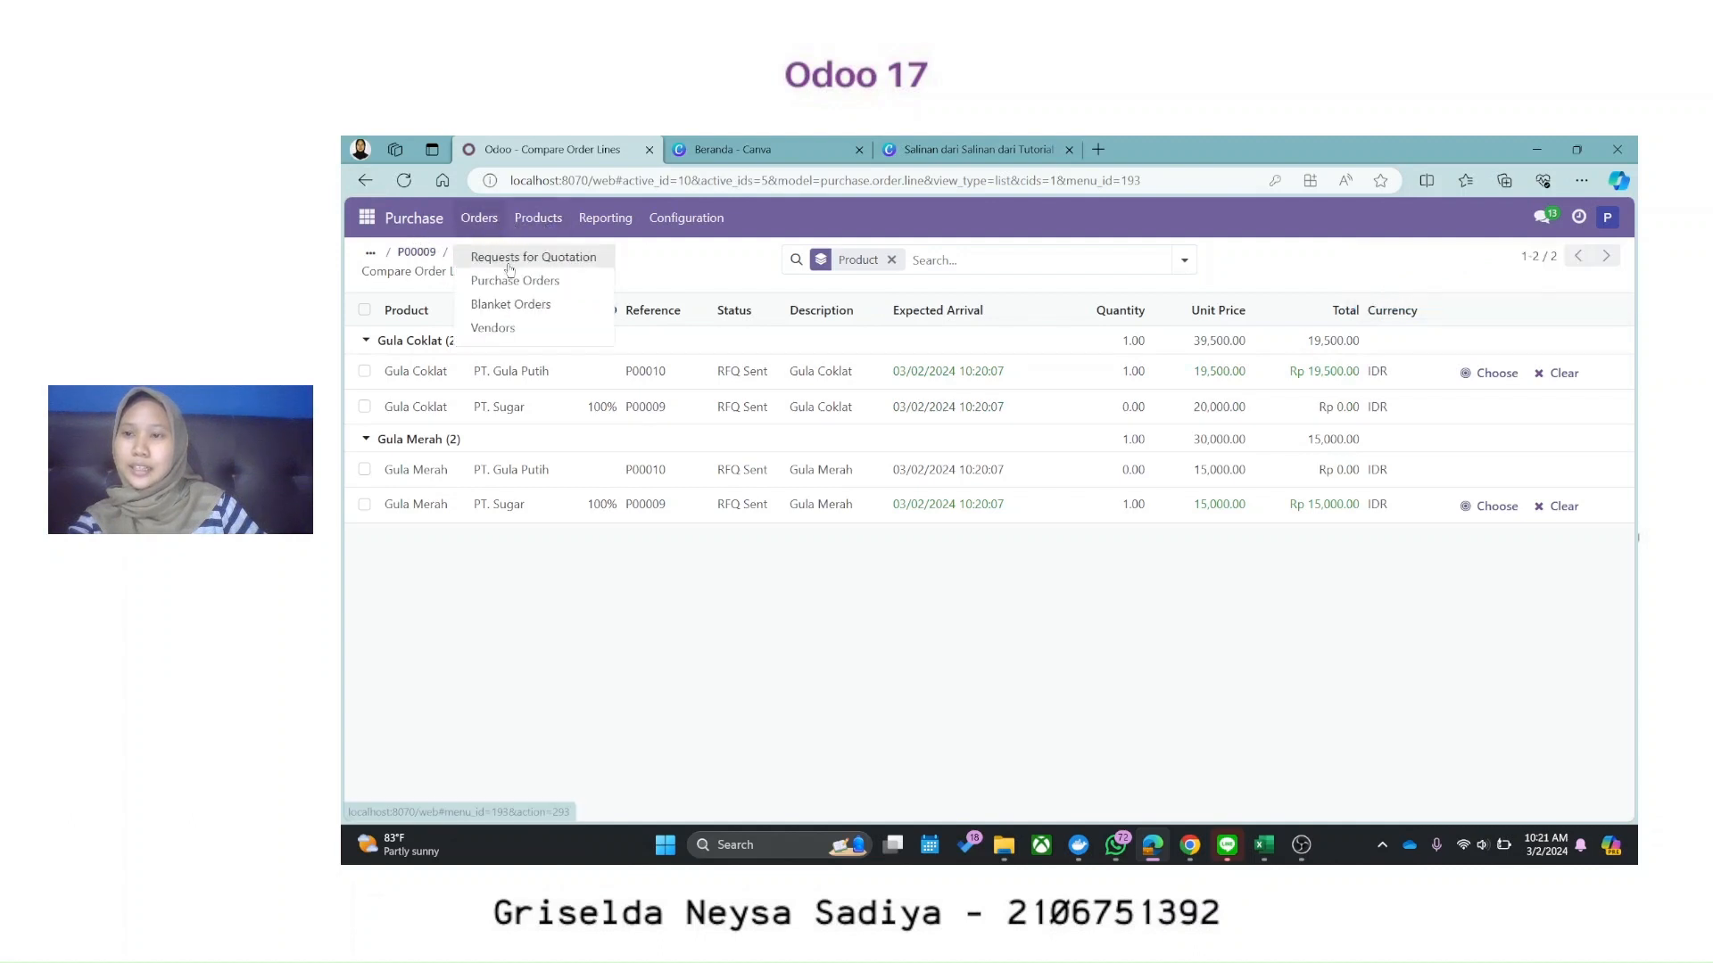
# Step: Confirm PT. Sugar's P00009 as a Rp 15,000.00 purchase order, keeping alternative P00010 open
pyautogui.click(534, 256)
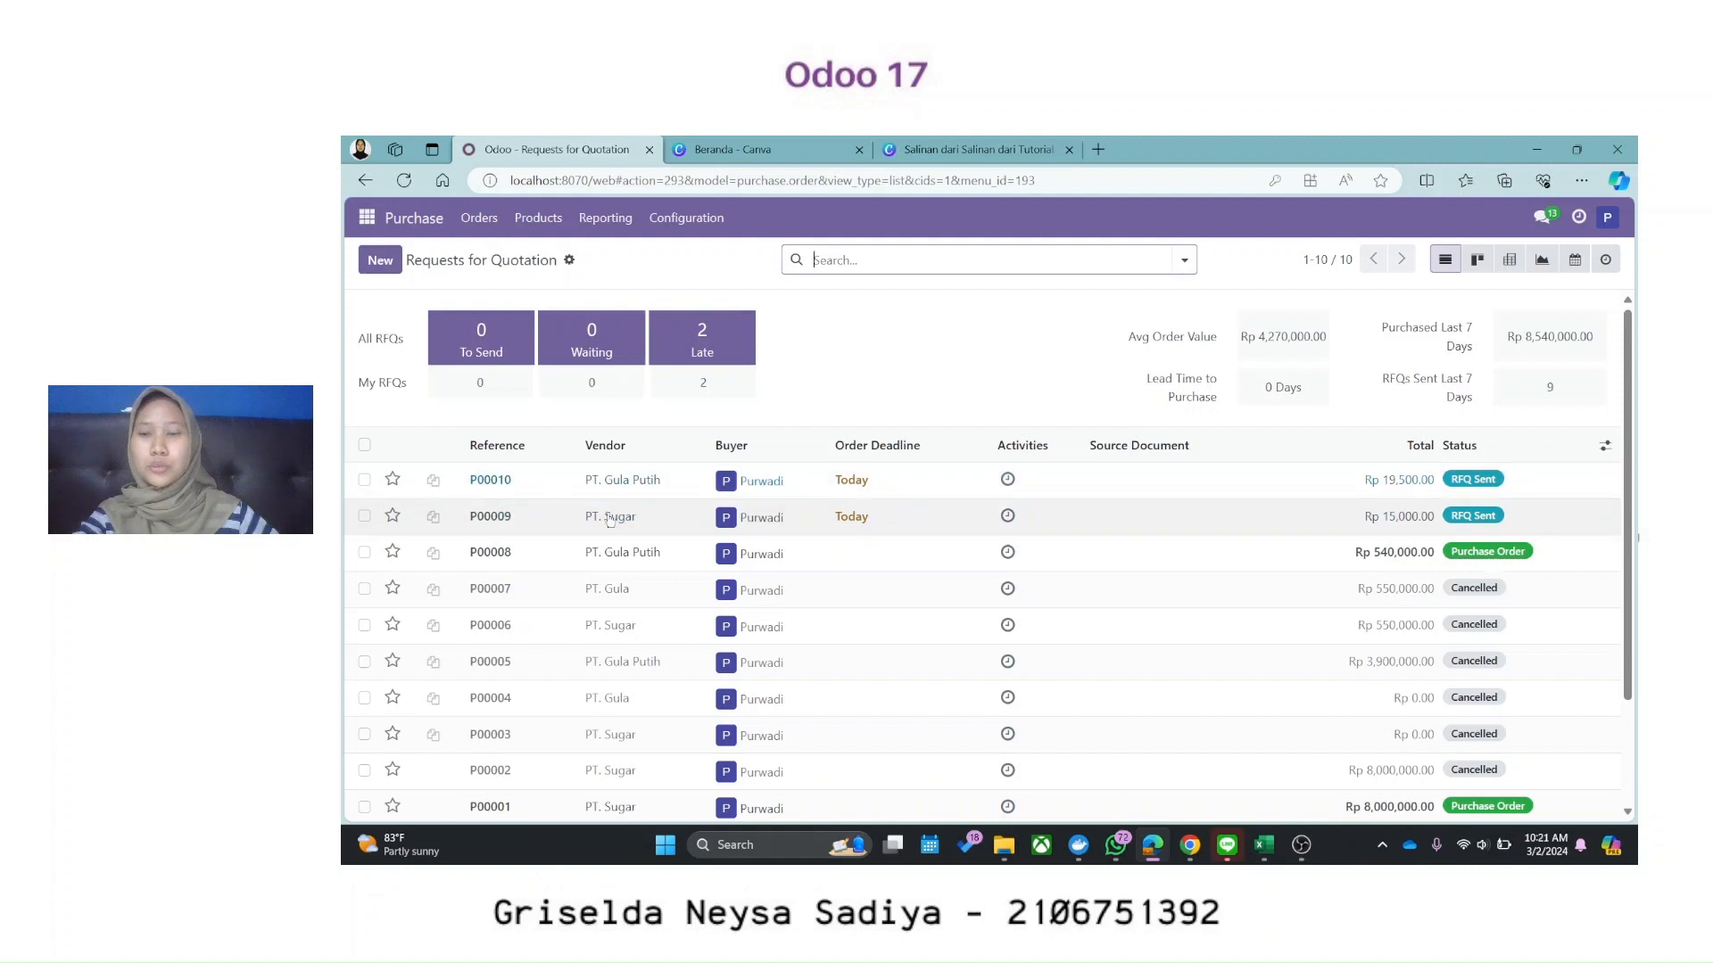
pyautogui.click(1310, 525)
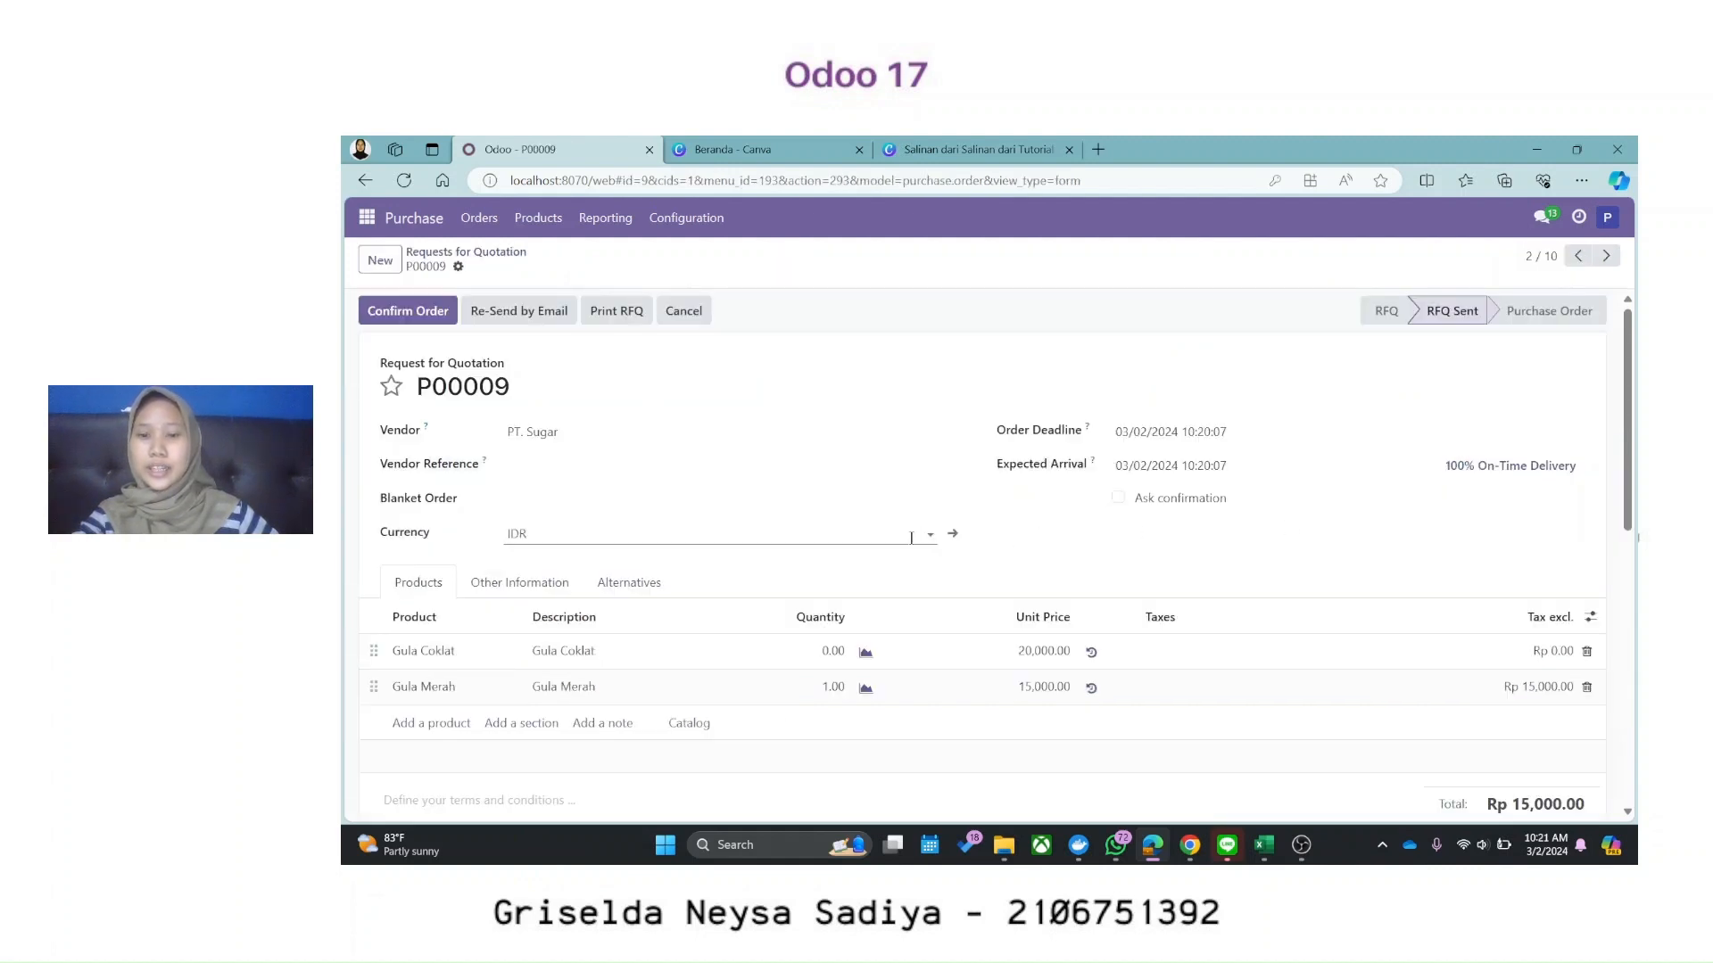
pyautogui.scroll(-1, 897, 542)
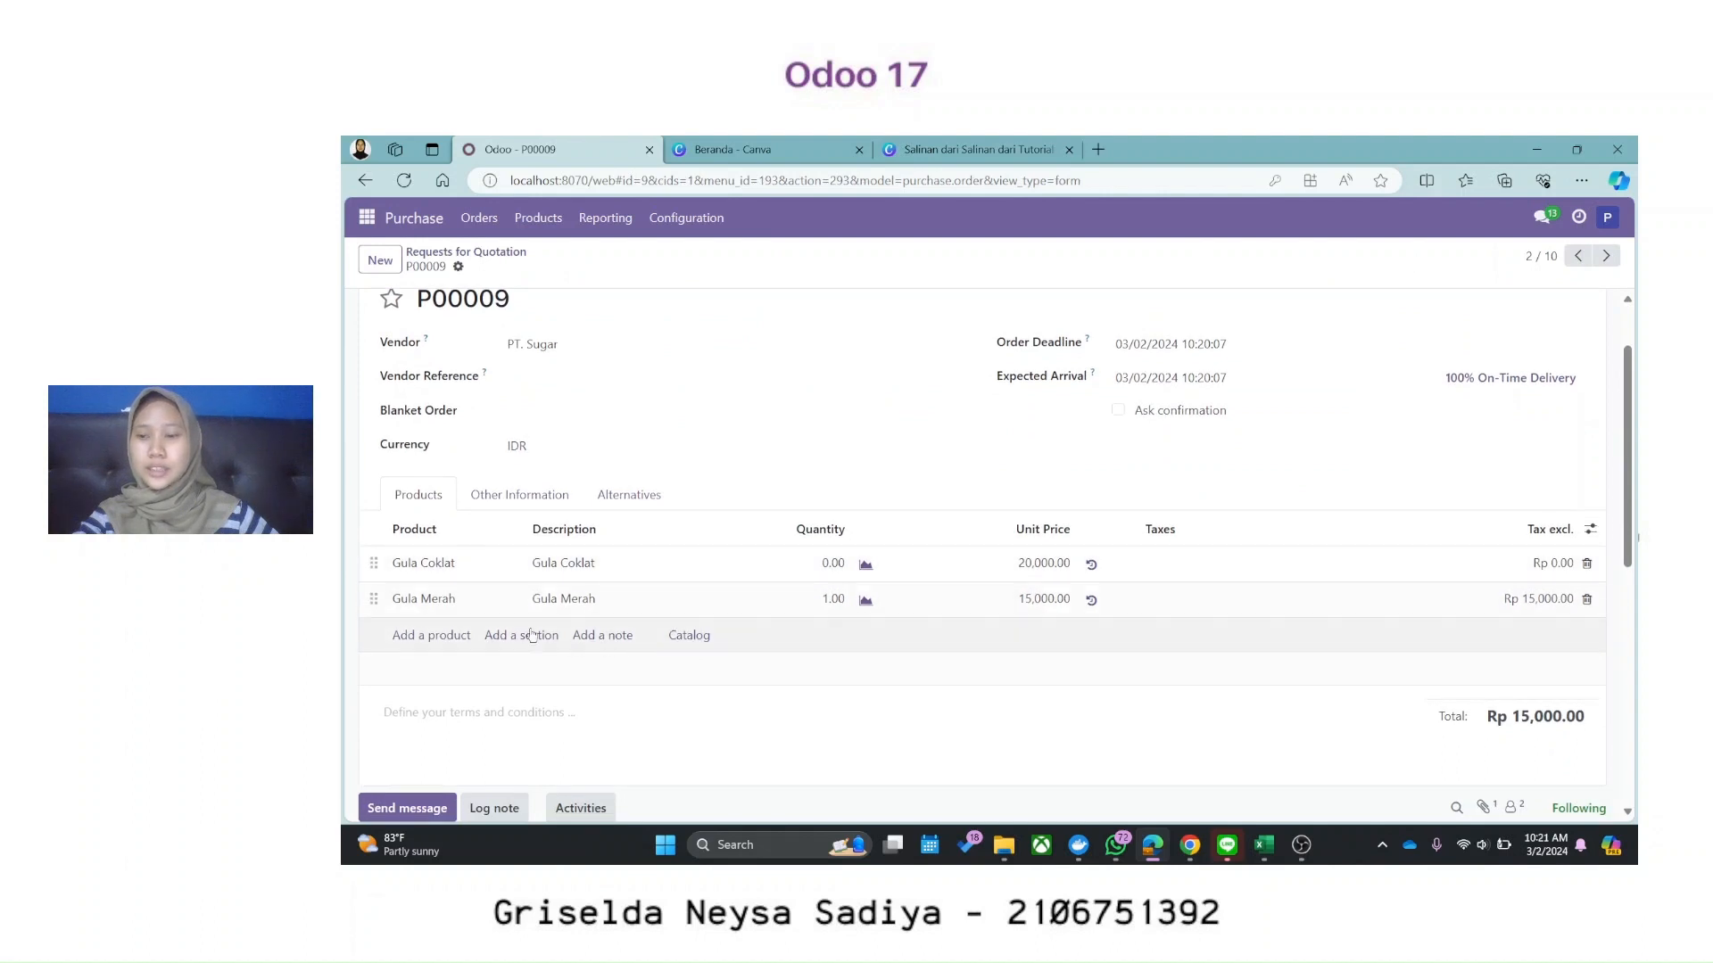
pyautogui.scroll(1, 495, 602)
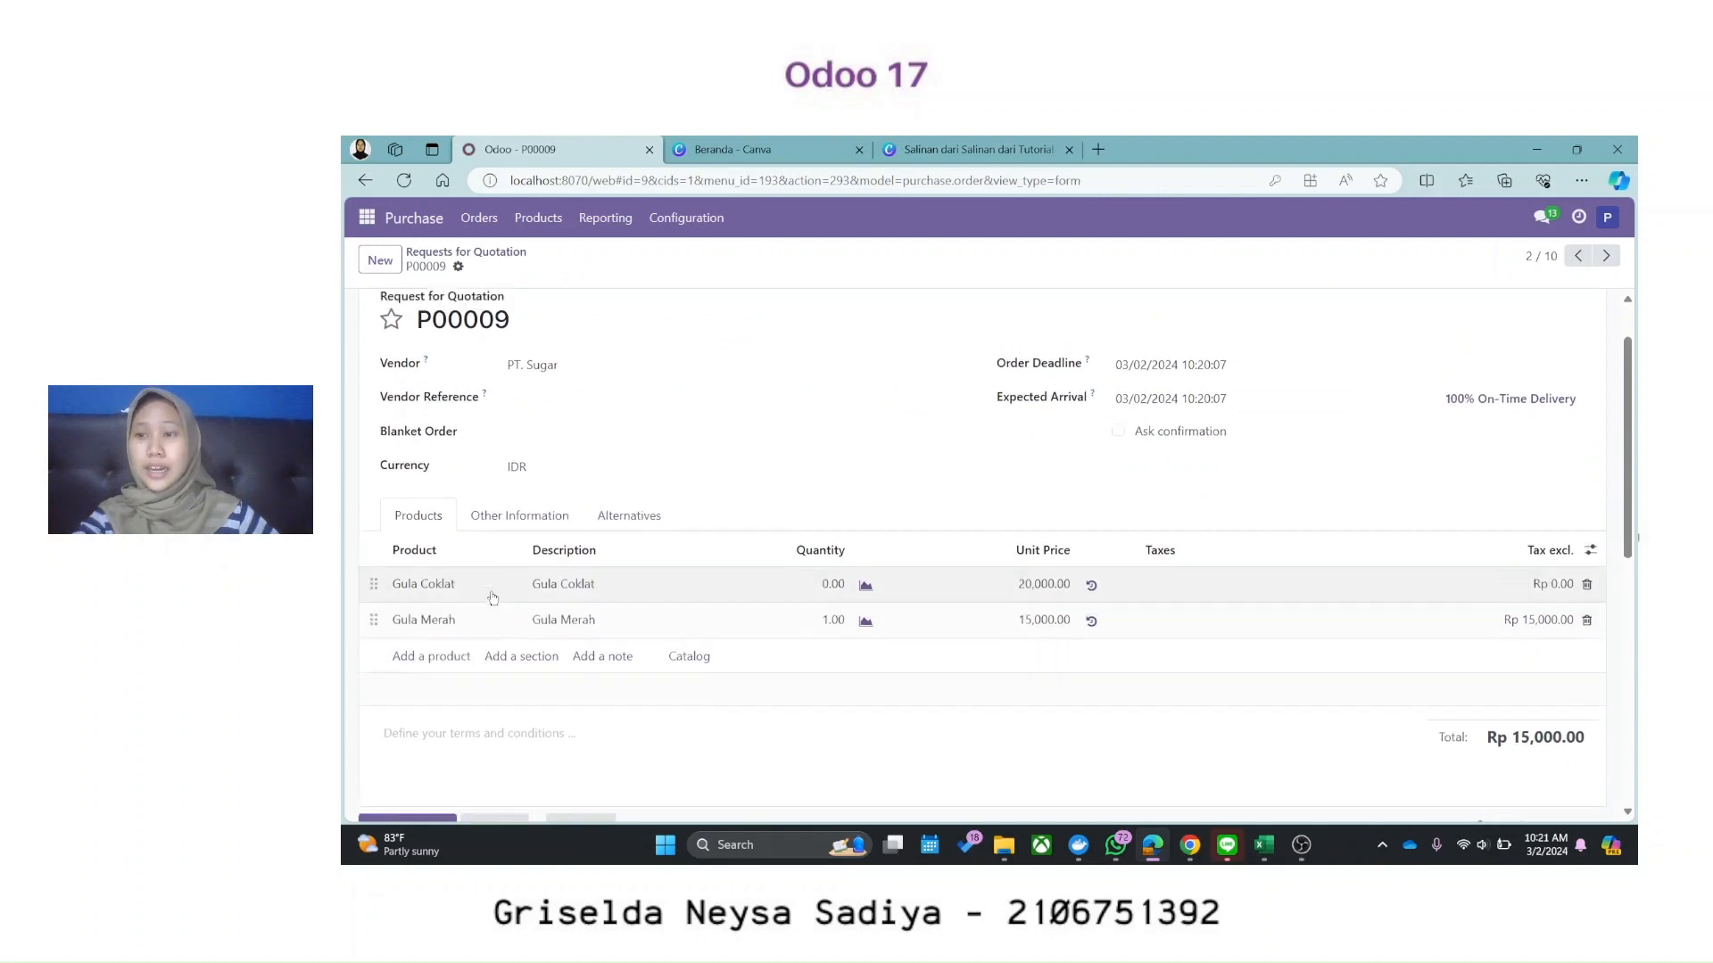
pyautogui.scroll(1, 493, 598)
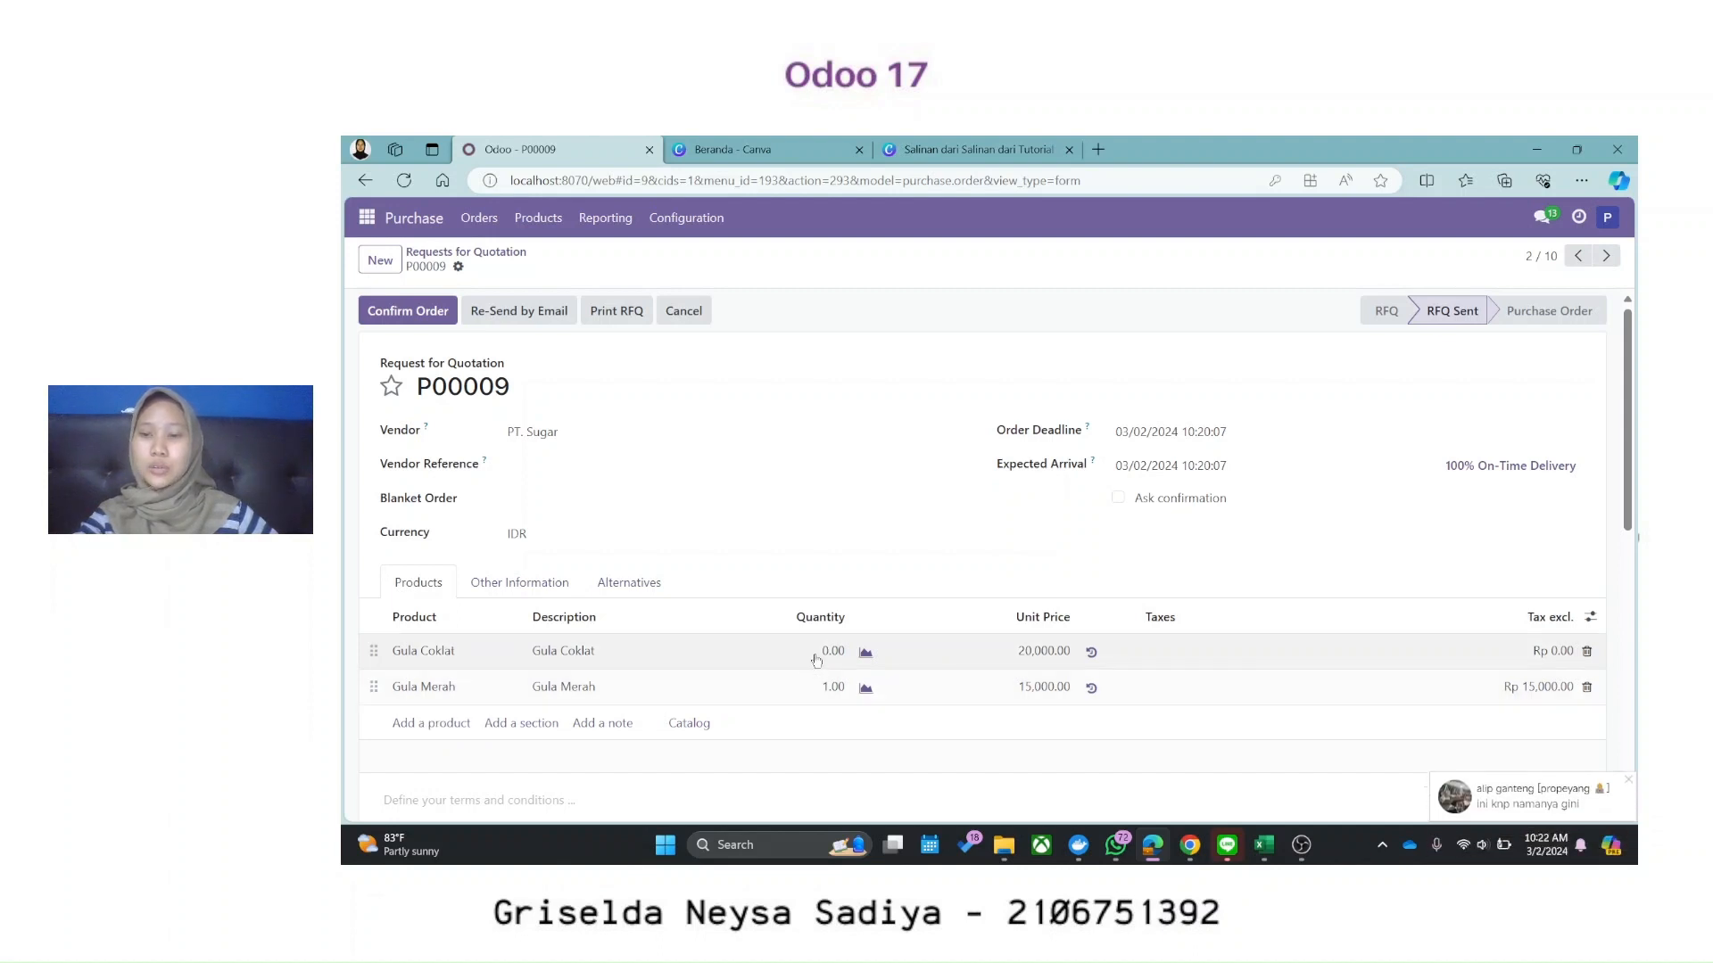
pyautogui.click(1631, 785)
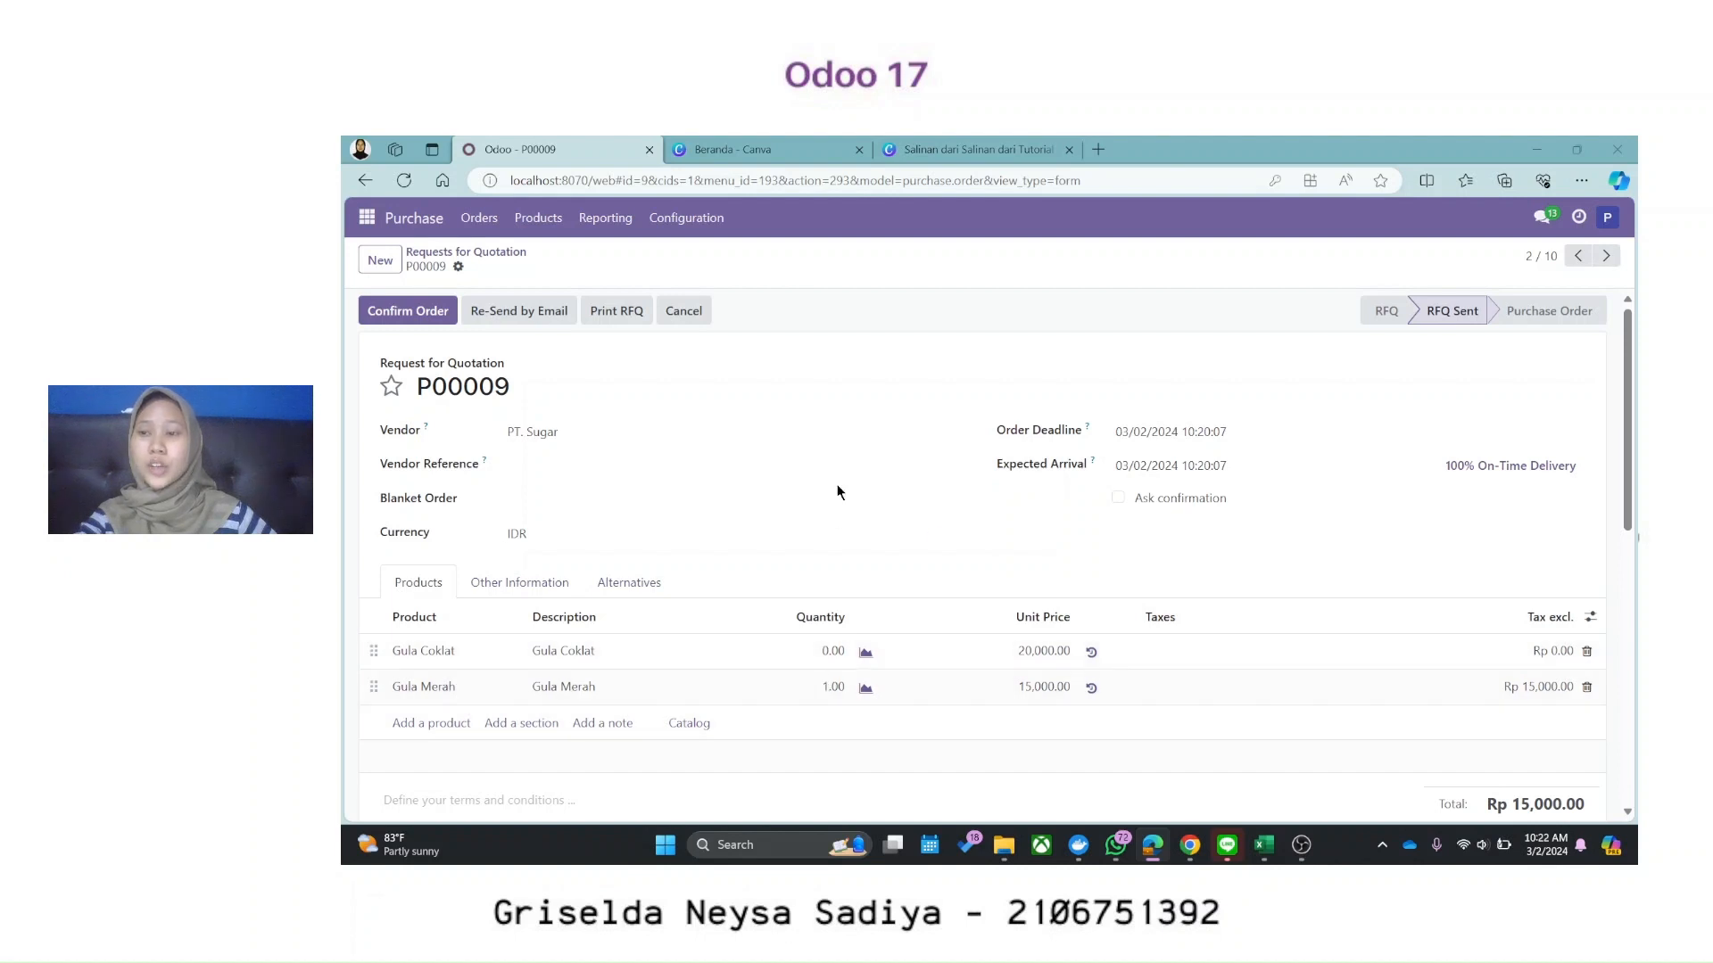
pyautogui.click(409, 312)
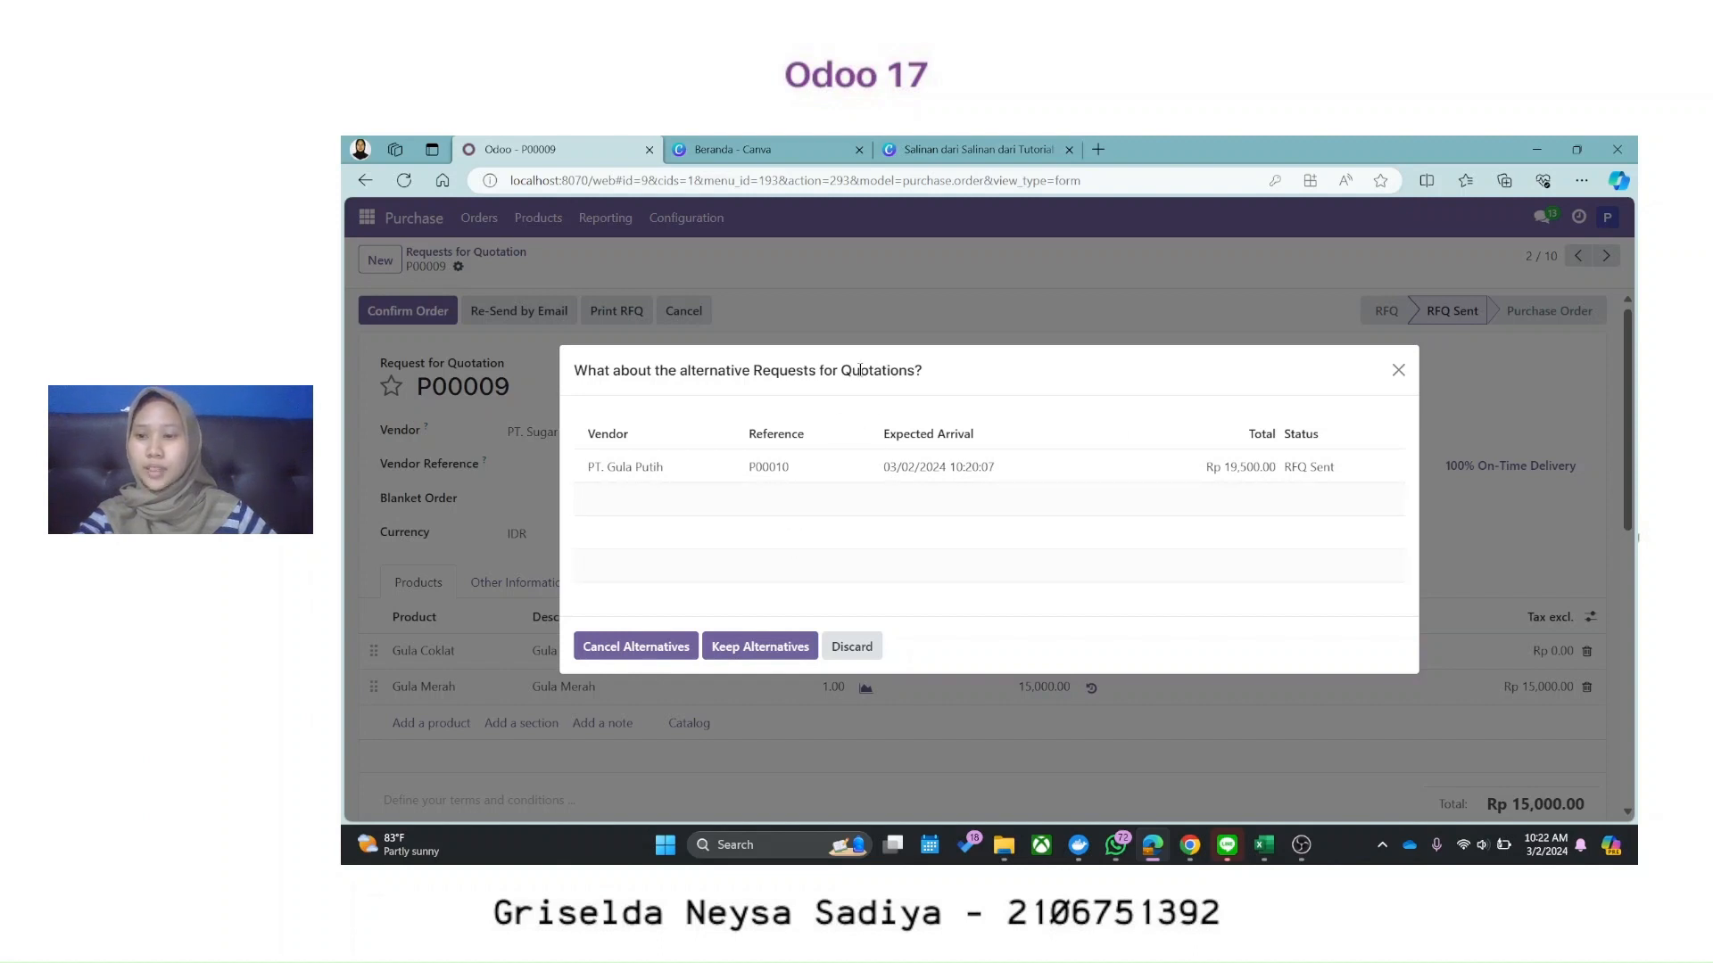
pyautogui.click(757, 648)
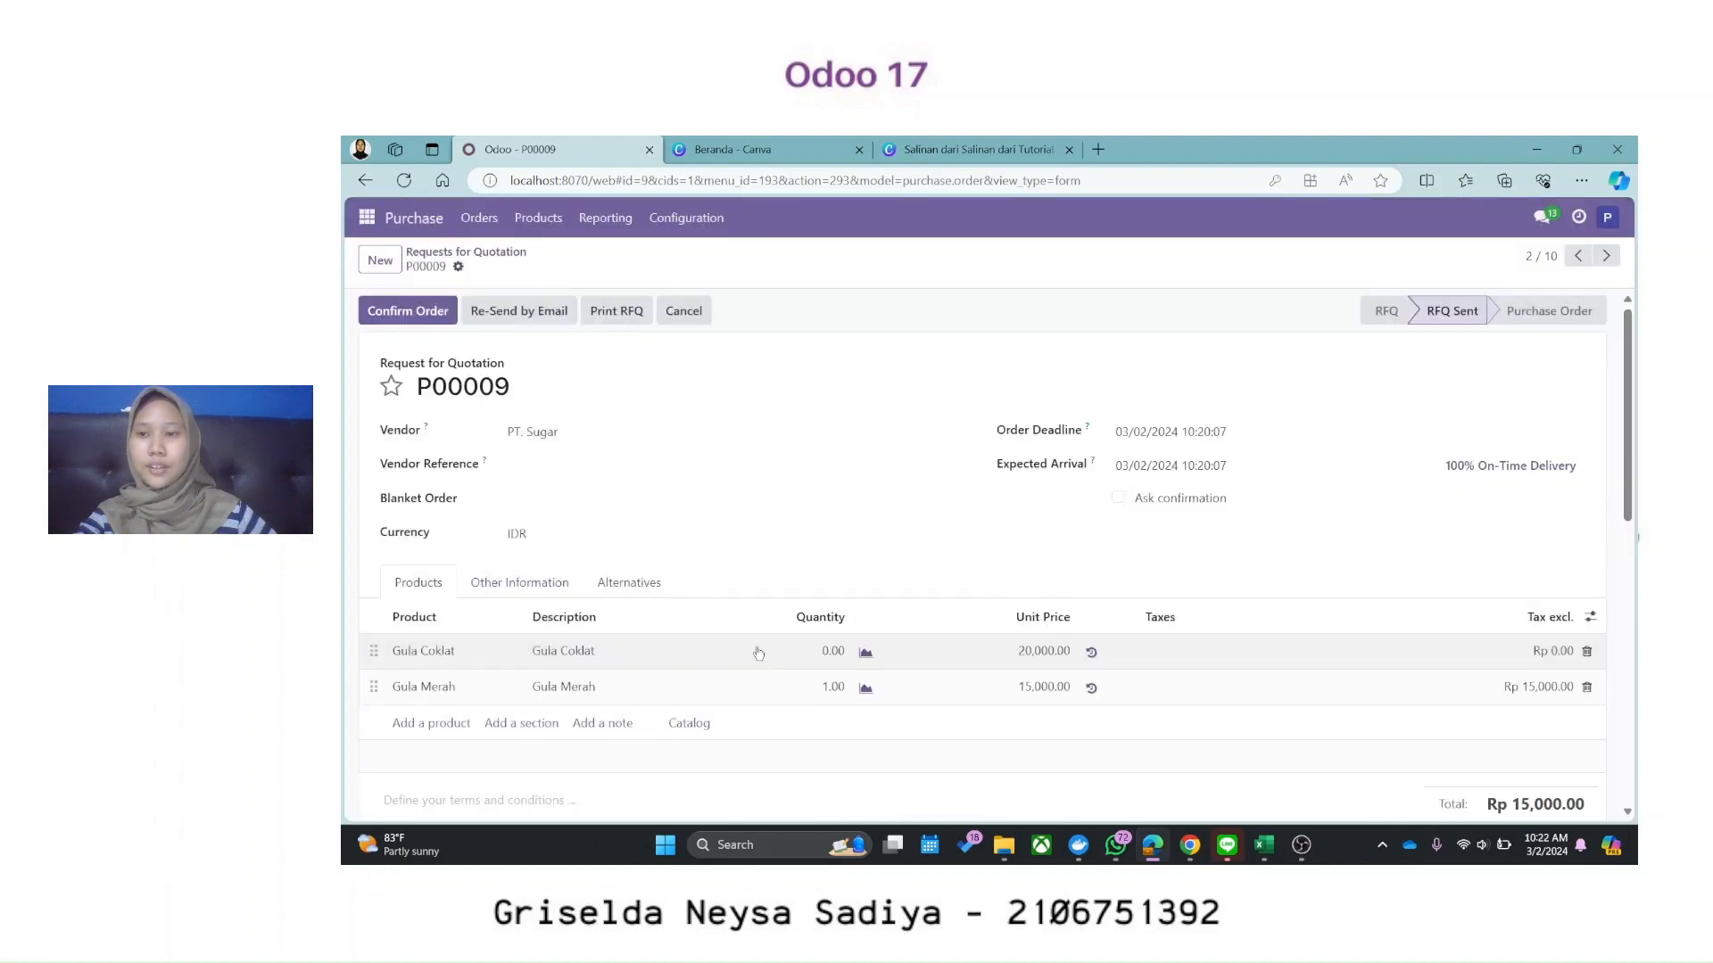
pyautogui.click(480, 257)
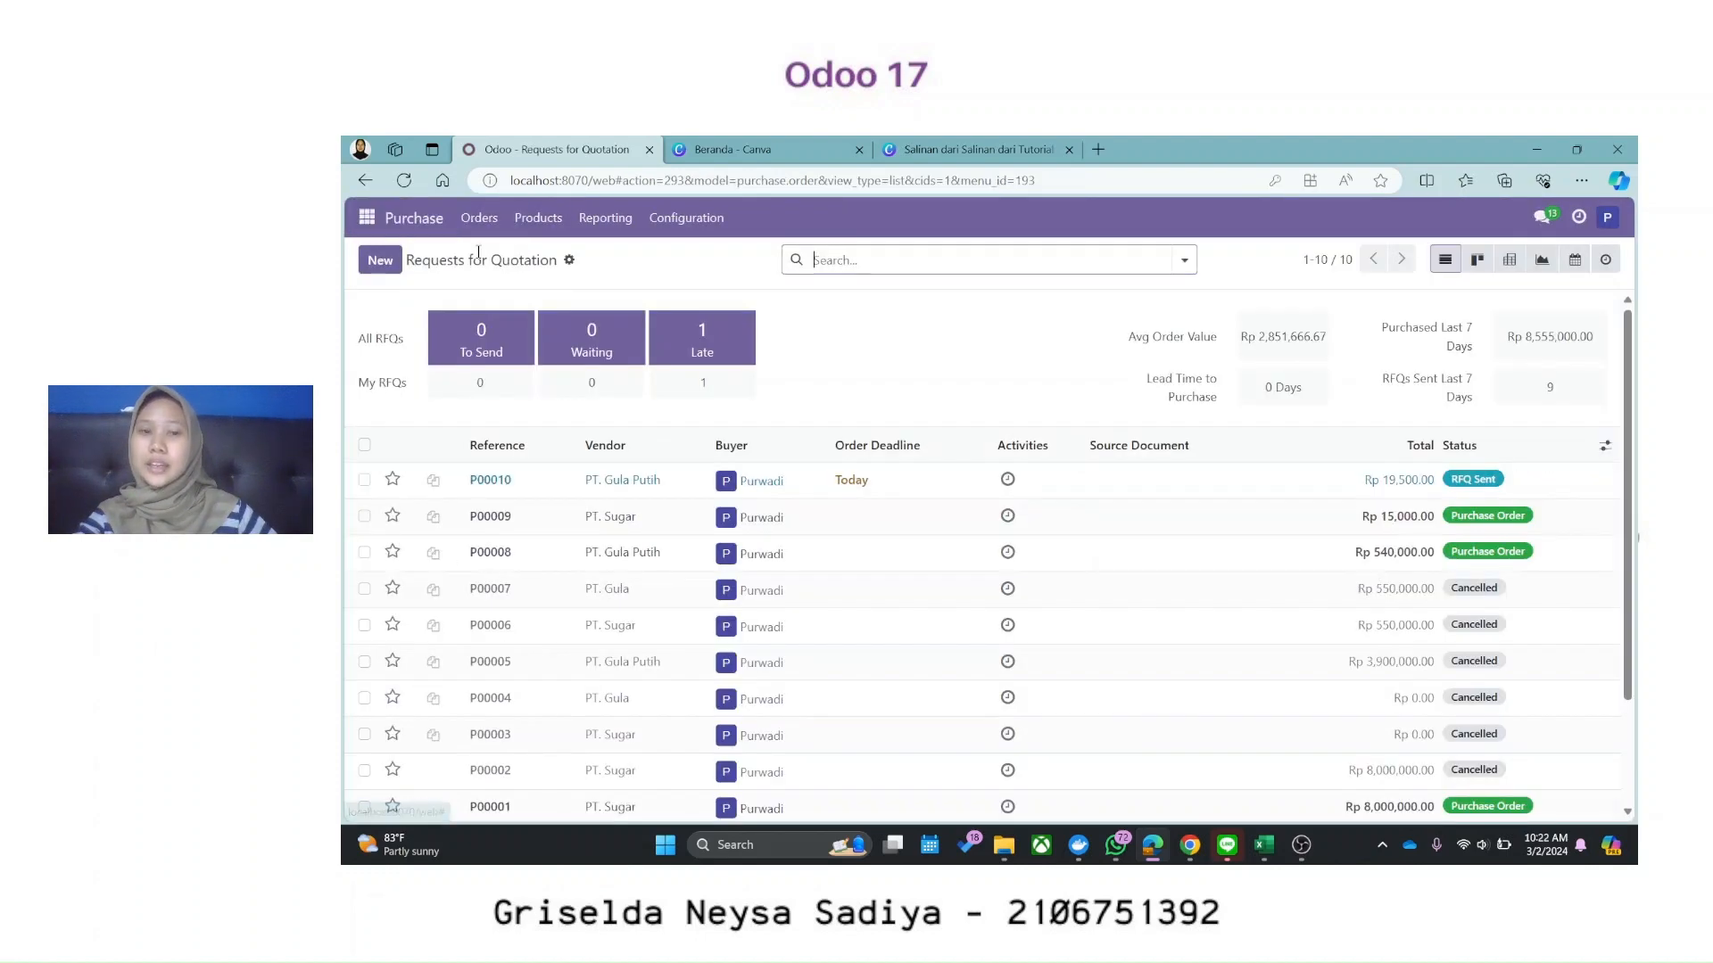
# Step: Confirm PT. Gula Putih's P00010 as a Rp 19,500.00 purchase order for Gula Coklat
pyautogui.click(1215, 500)
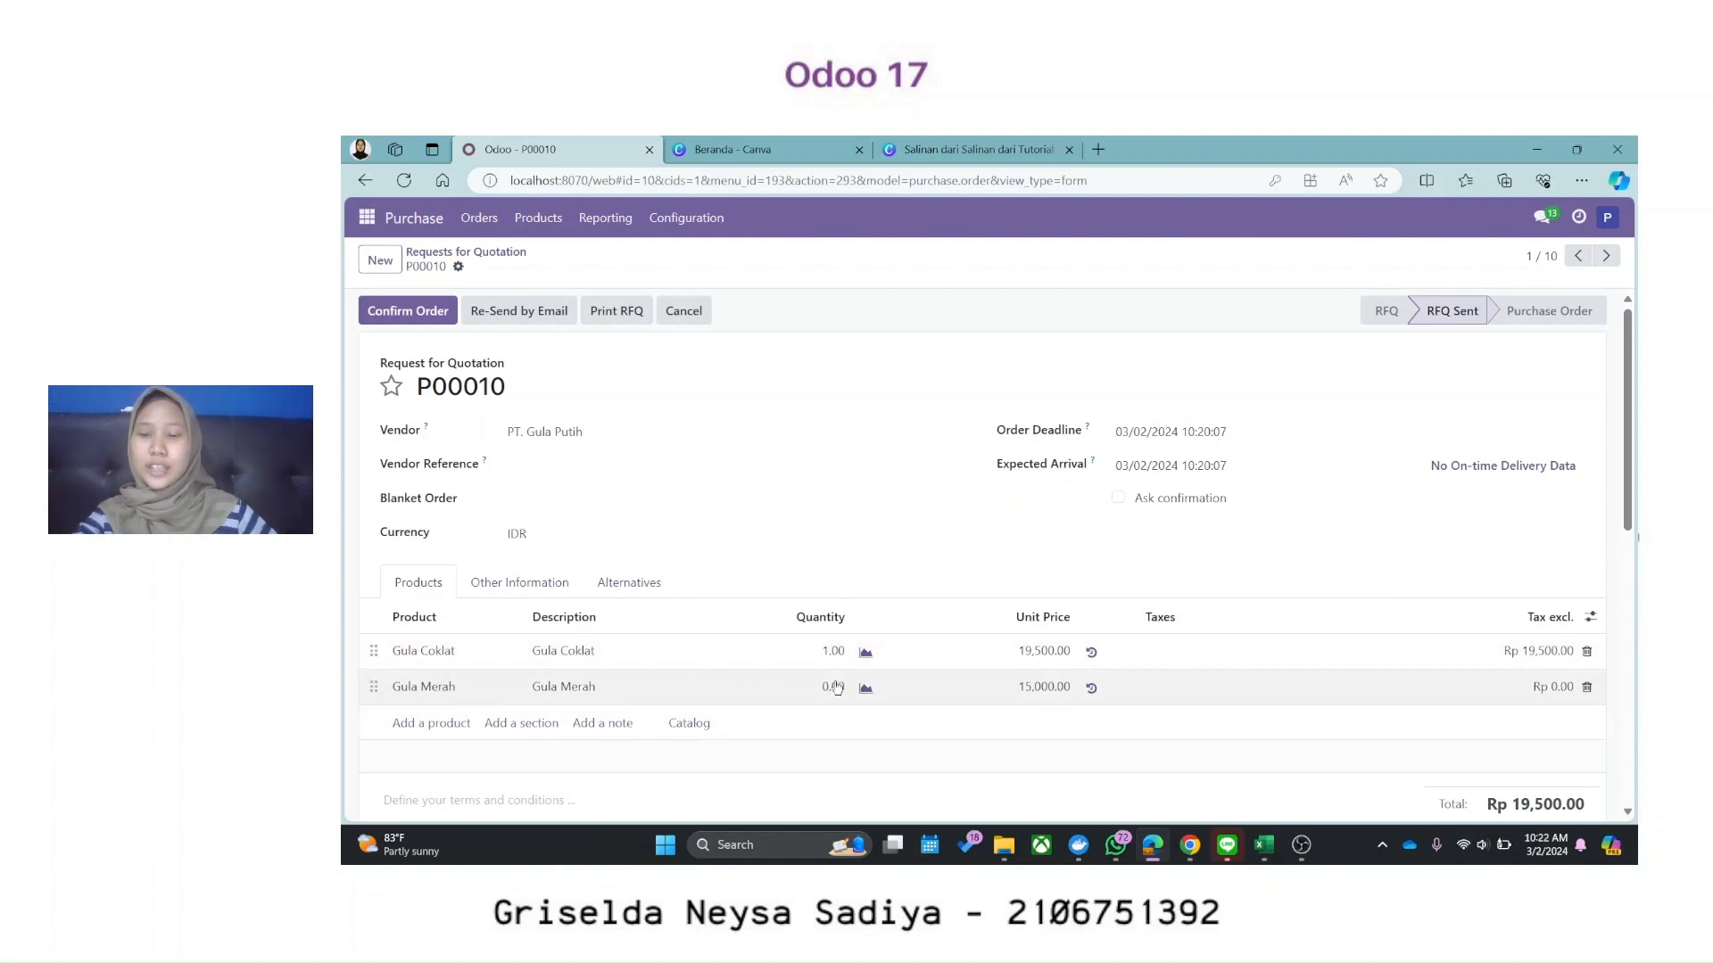
pyautogui.click(380, 313)
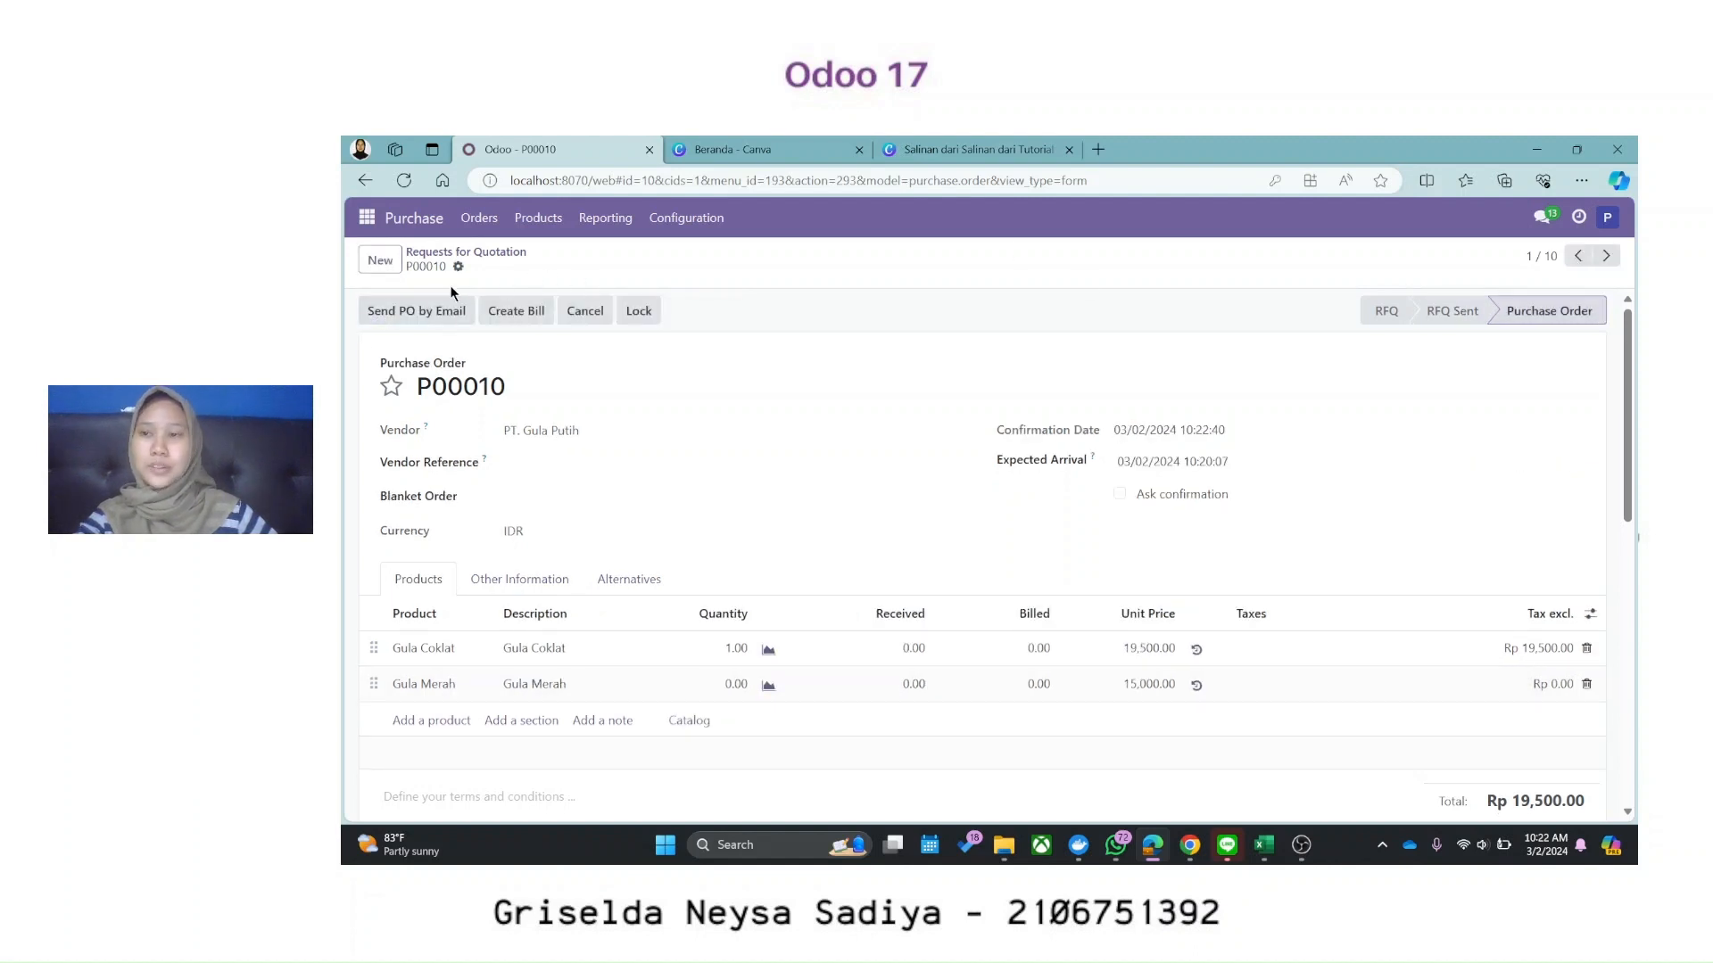
pyautogui.click(464, 253)
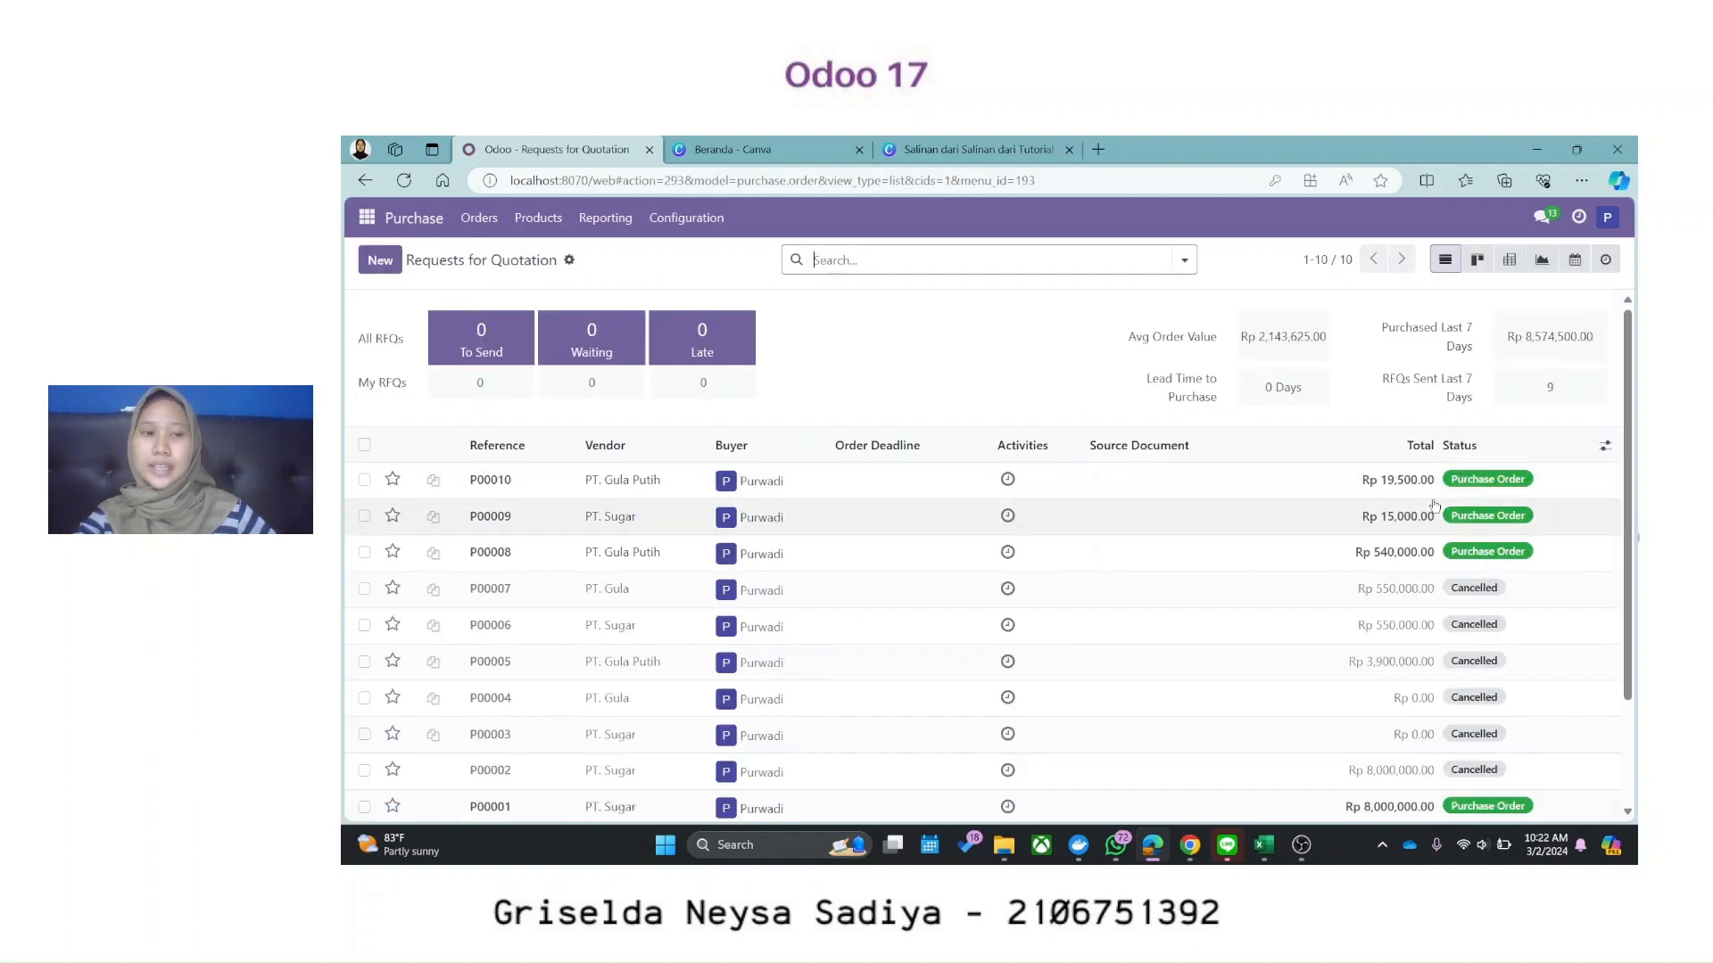